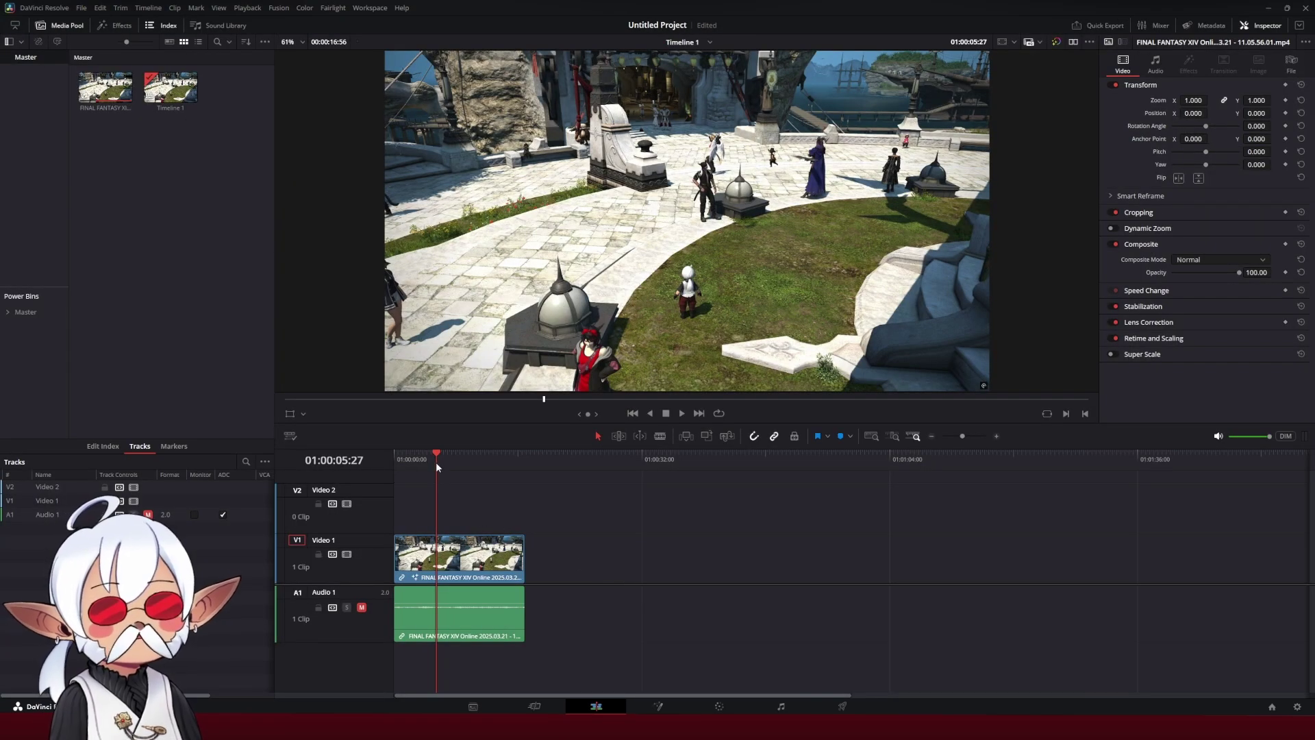
Scrub through the Final Fantasy XIV gameplay clip on the timeline to preview it
left_click_drag(436, 462, 471, 452)
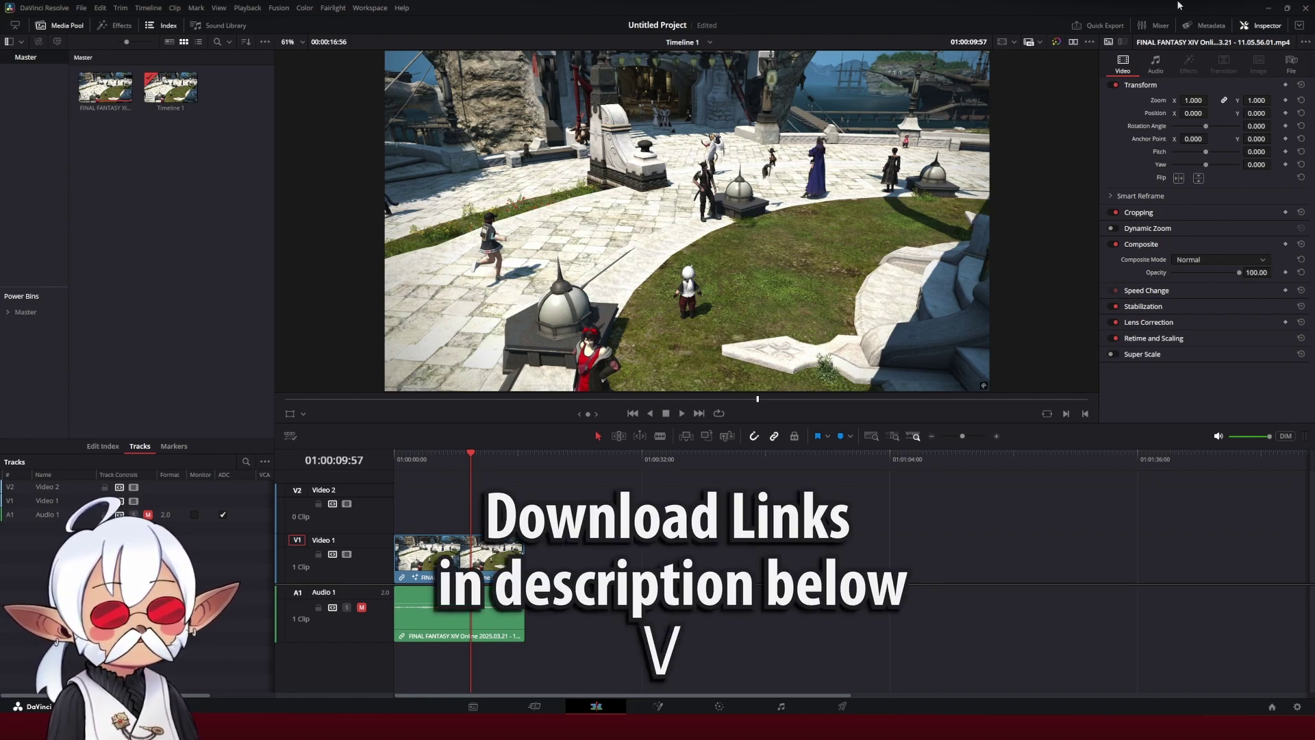
Browse the downloaded chat bubble folder and preview the Myriad Pro Bold font
left_click(1268, 8)
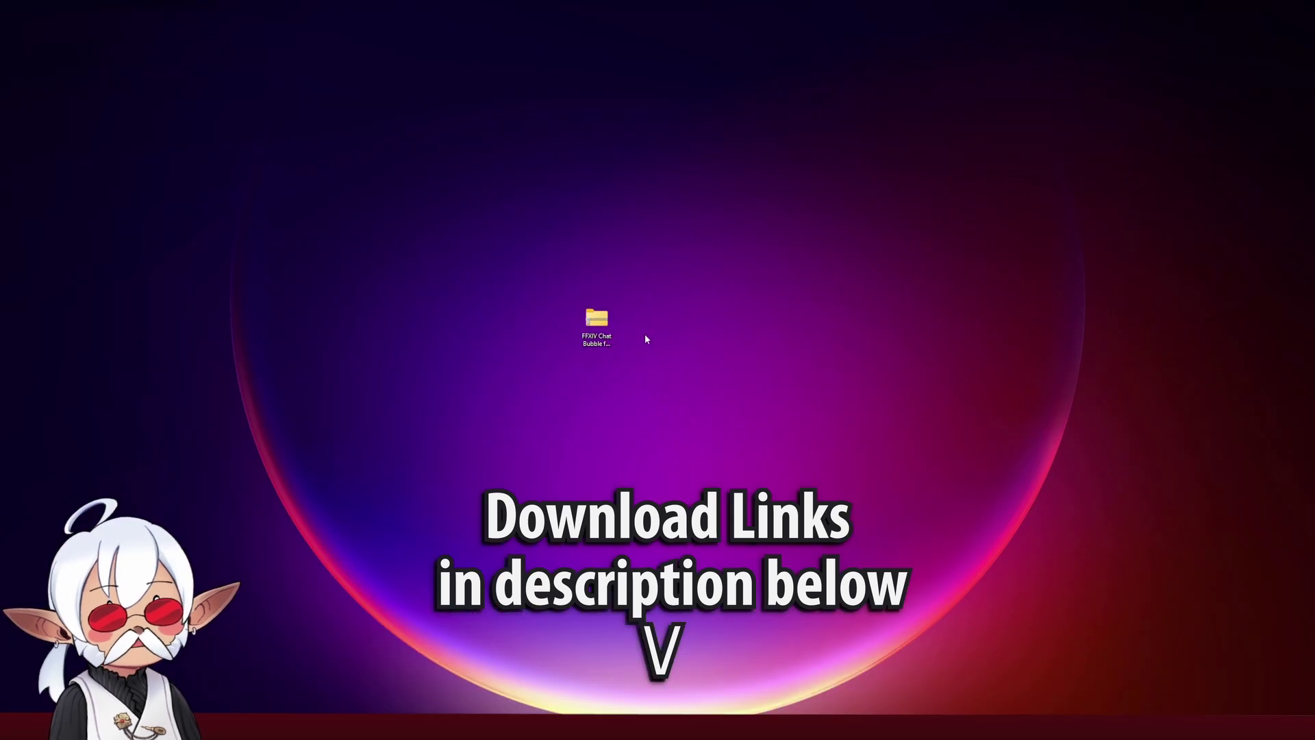
right_click(595, 320)
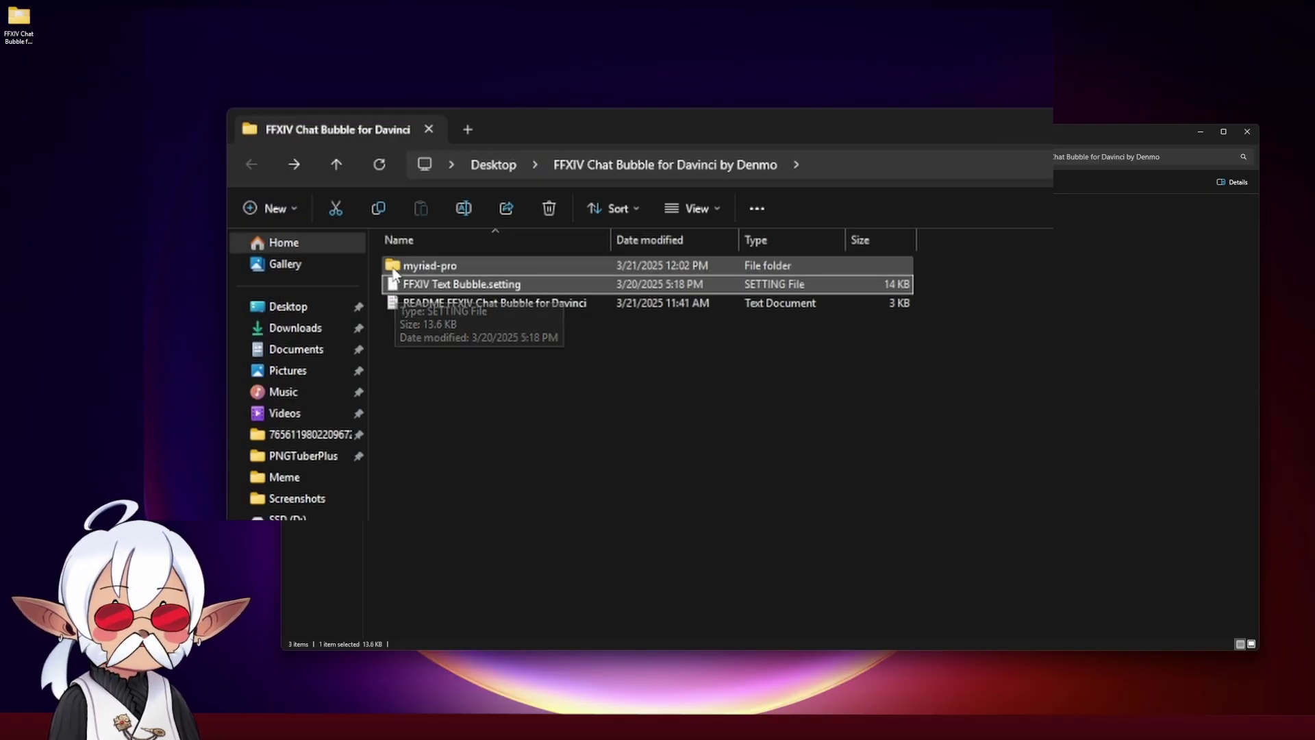
left_click(393, 268)
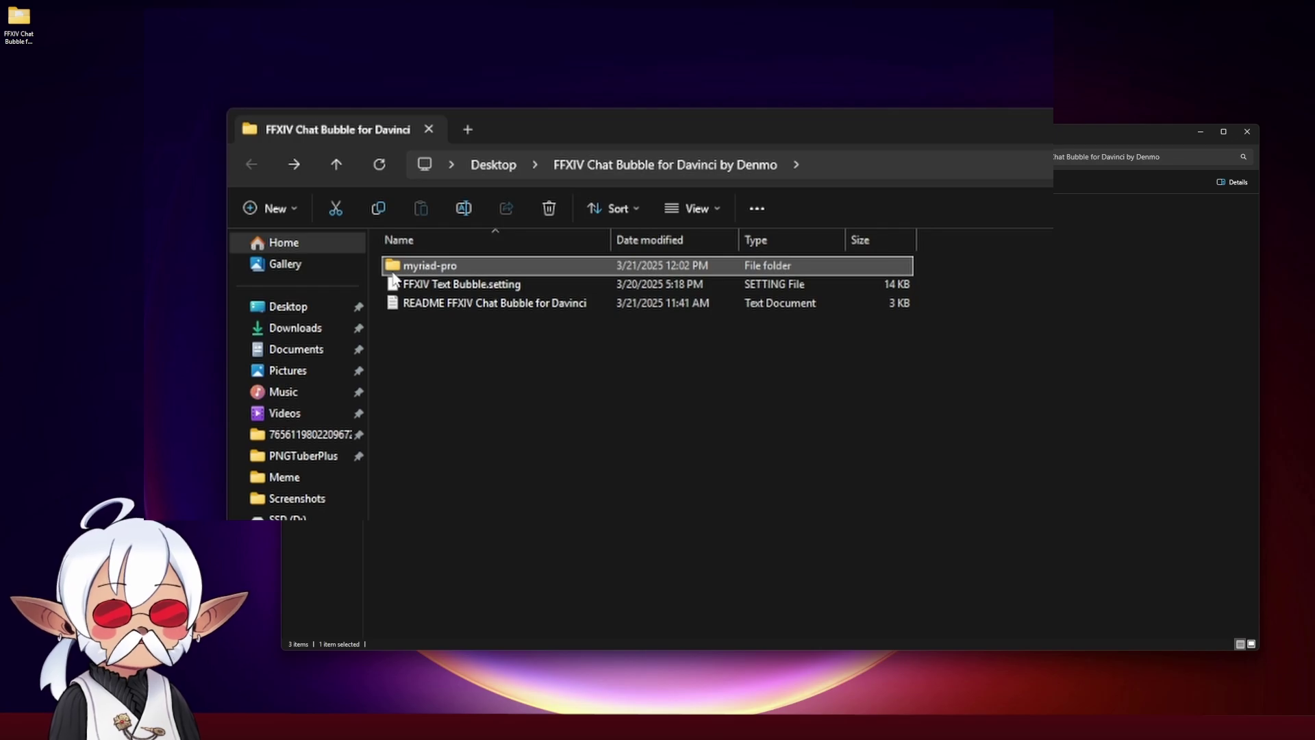
double_click(394, 269)
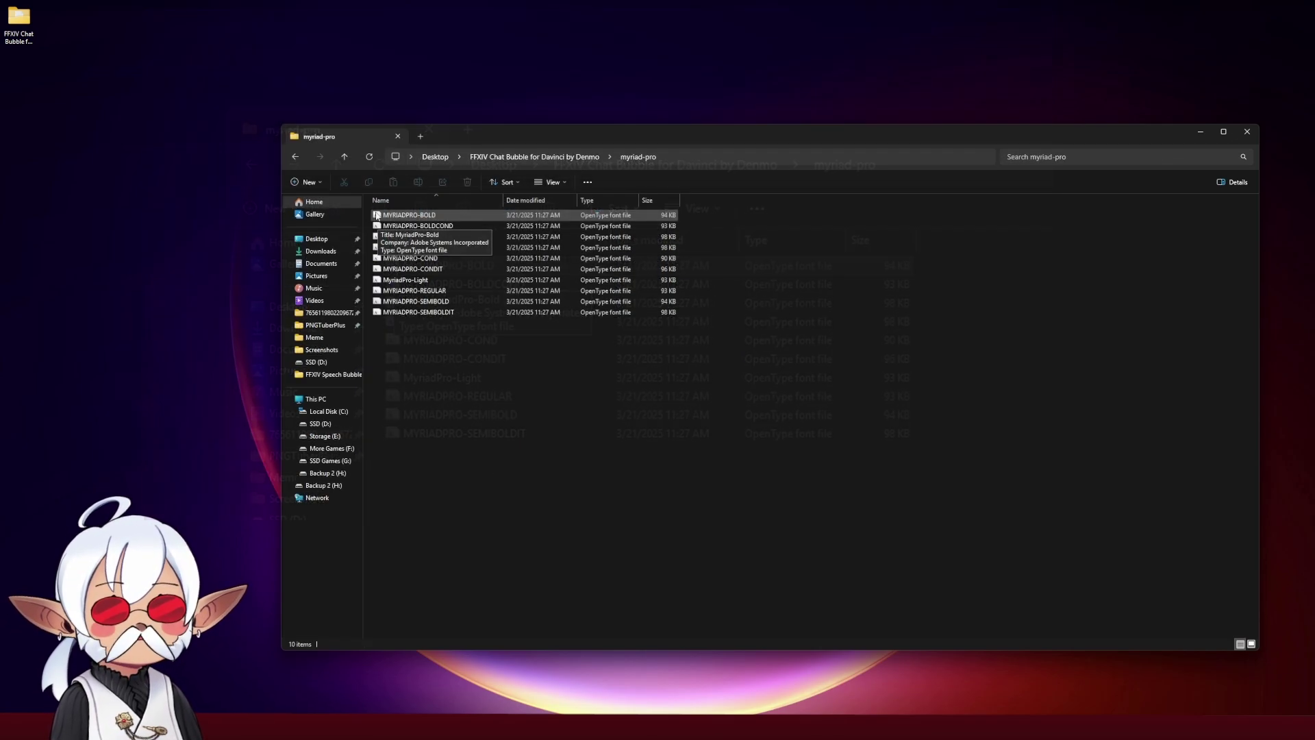
double_click(376, 216)
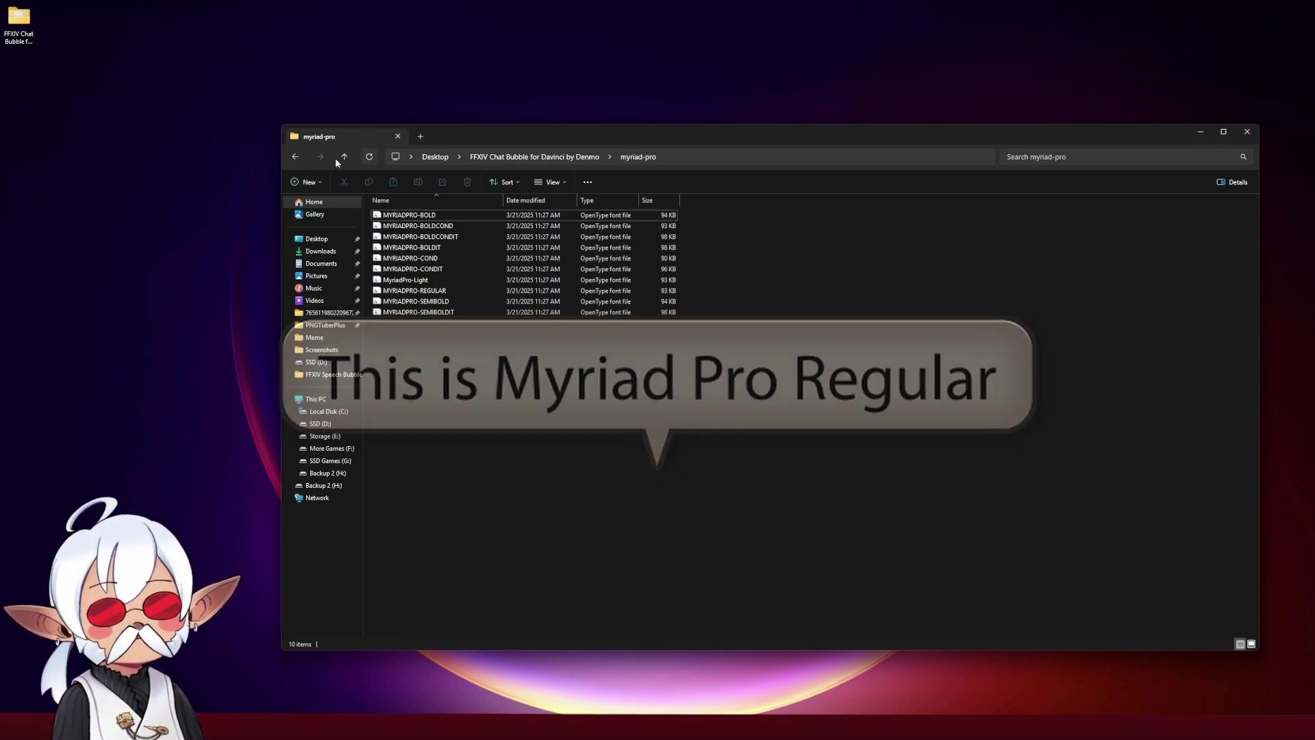
left_click(296, 159)
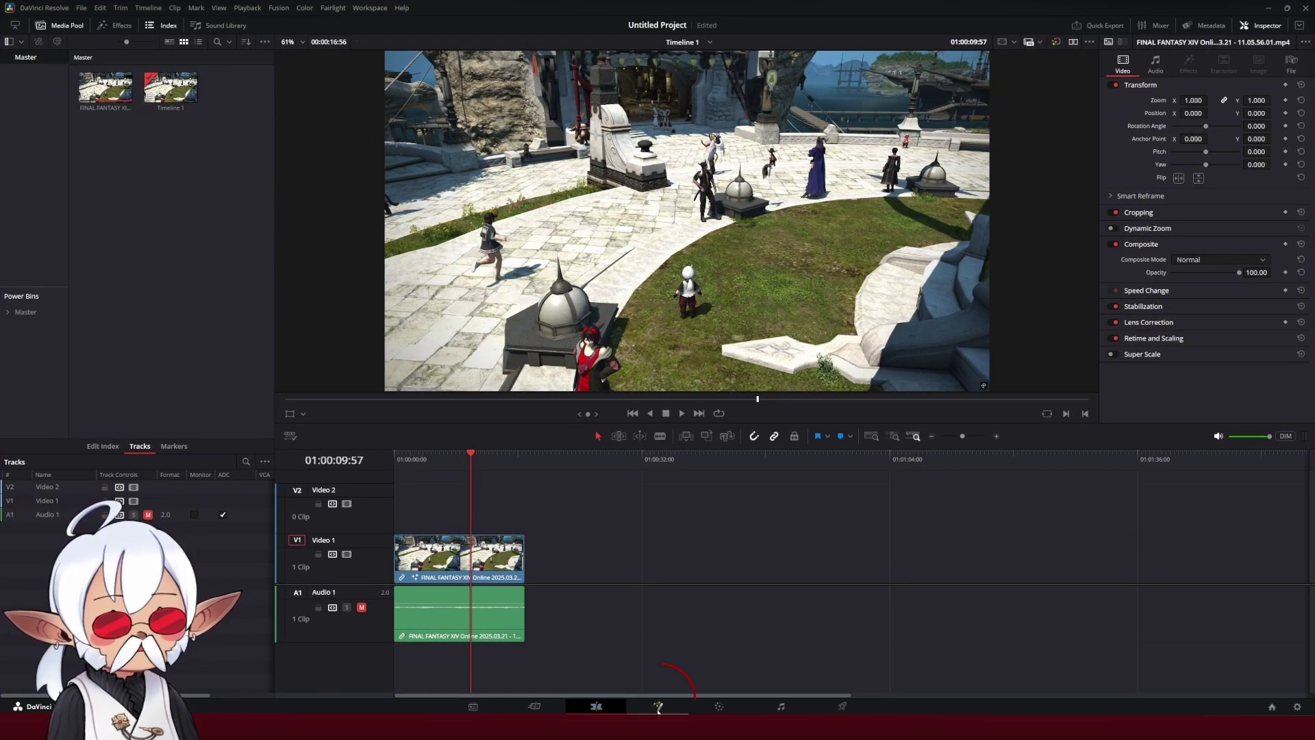
On the Fusion page, nudge MediaIn1 right along its link and select MediaOut1
left_click(658, 706)
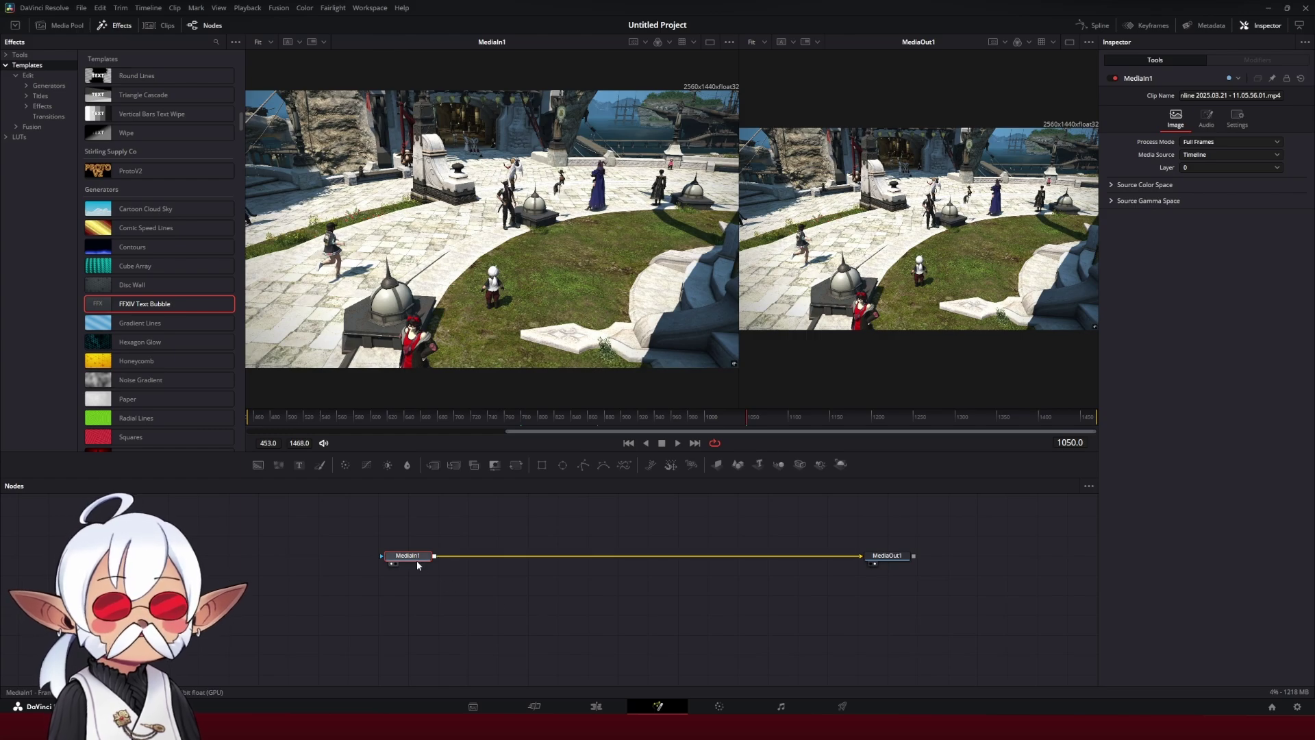
left_click_drag(406, 558, 467, 559)
left_click(896, 564)
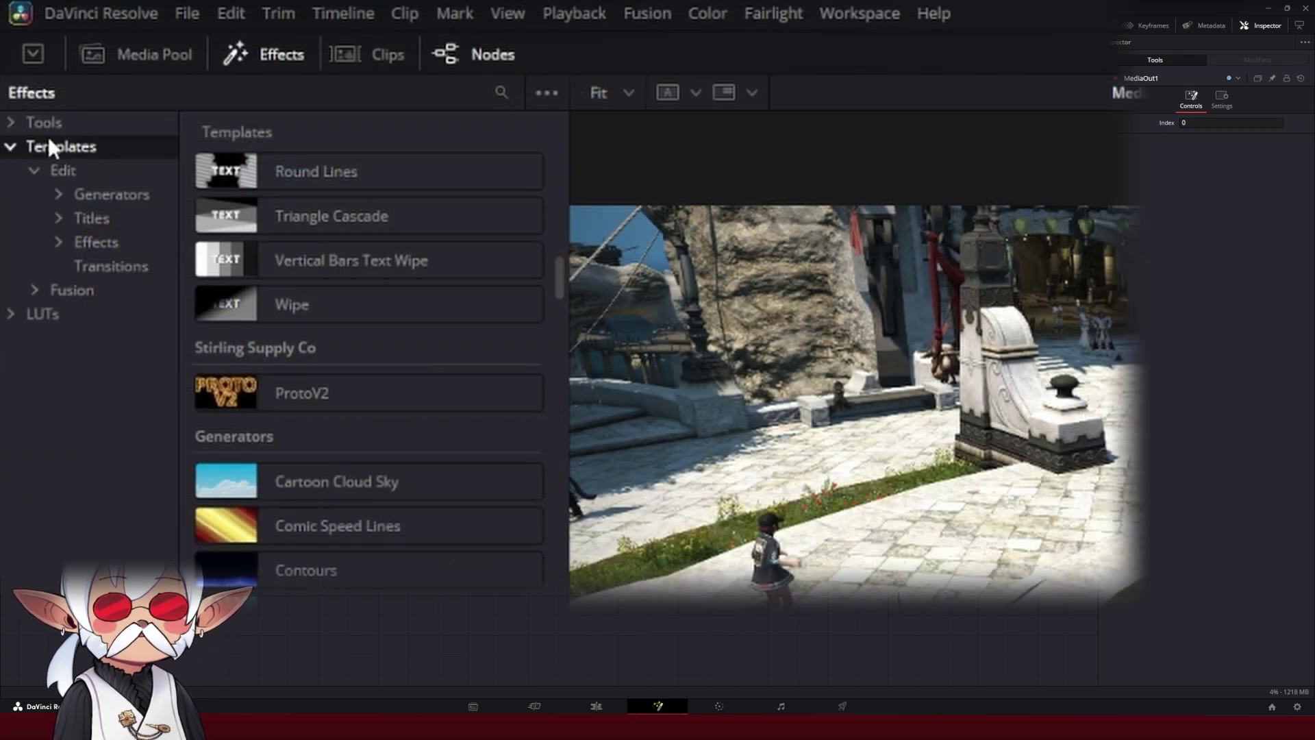
Expand the Templates and Generators categories in the Effects library
left_click(14, 146)
left_click(15, 146)
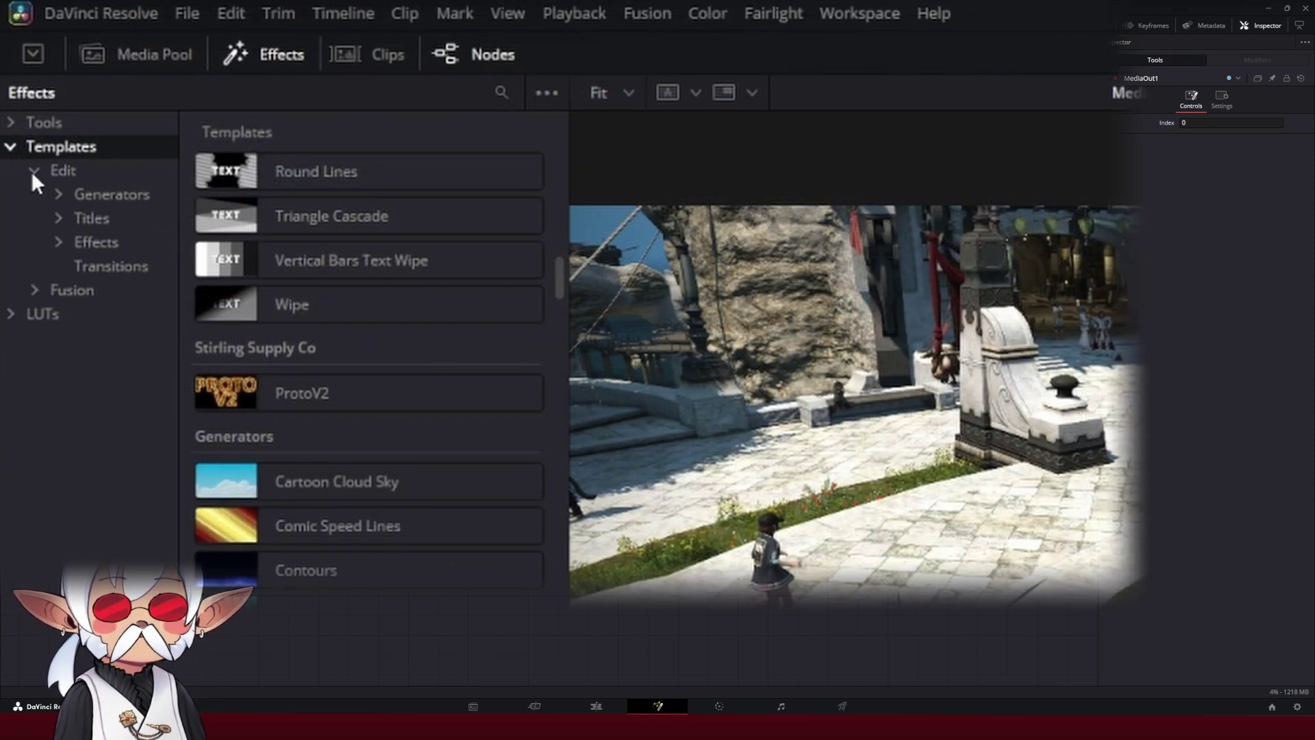
left_click(59, 192)
left_click(60, 193)
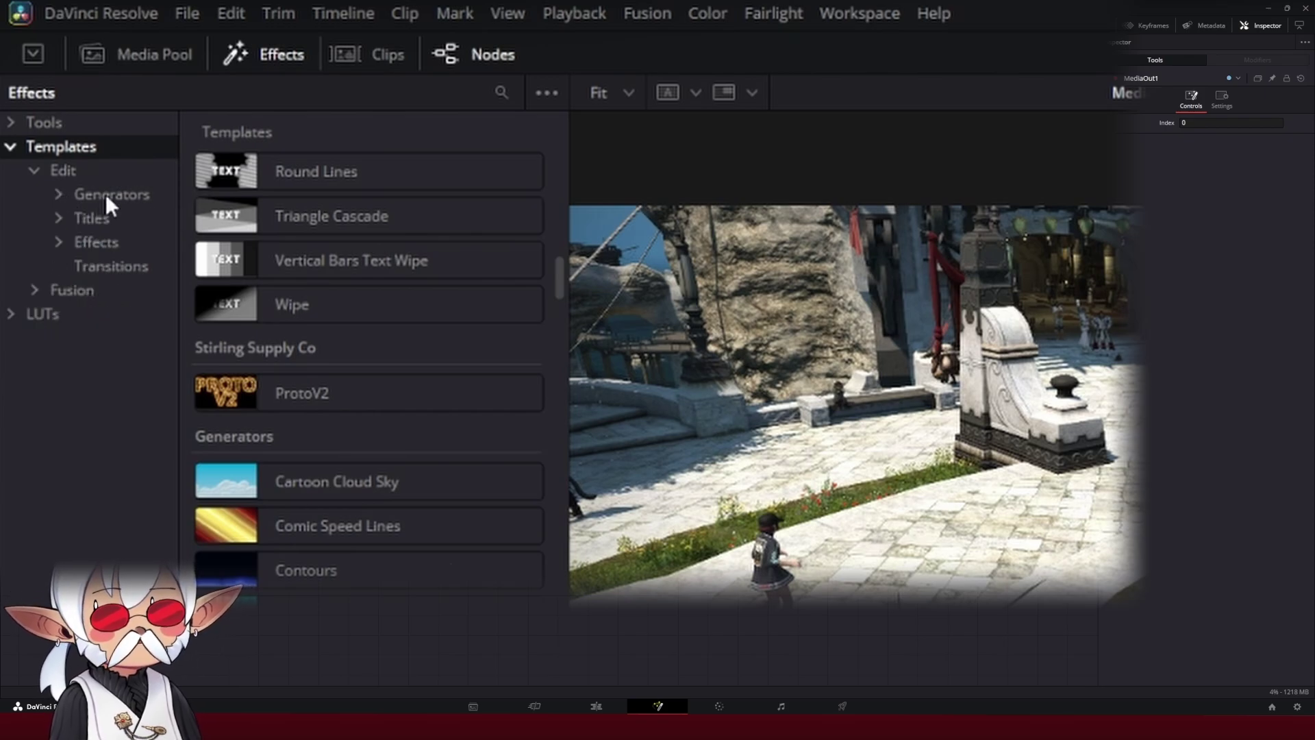
Reveal the Generators templates folder on disk with Show Folder
right_click(106, 196)
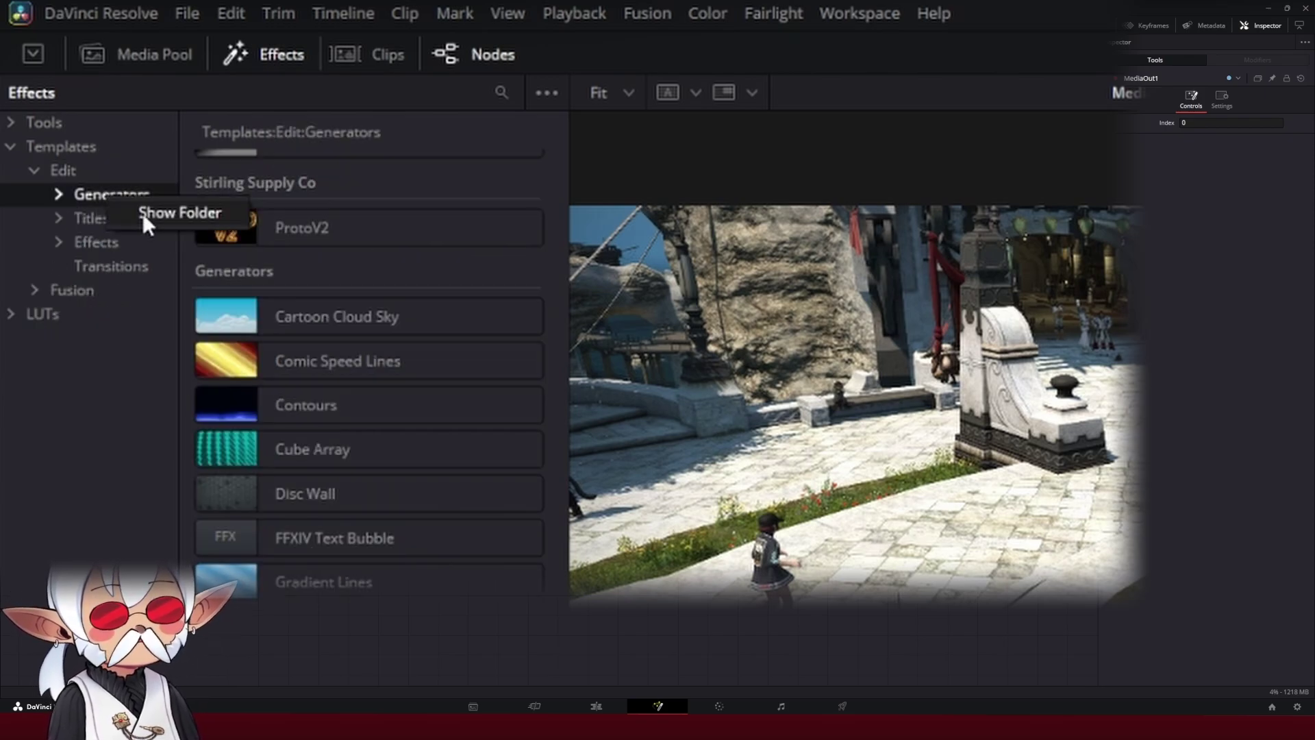
left_click(172, 212)
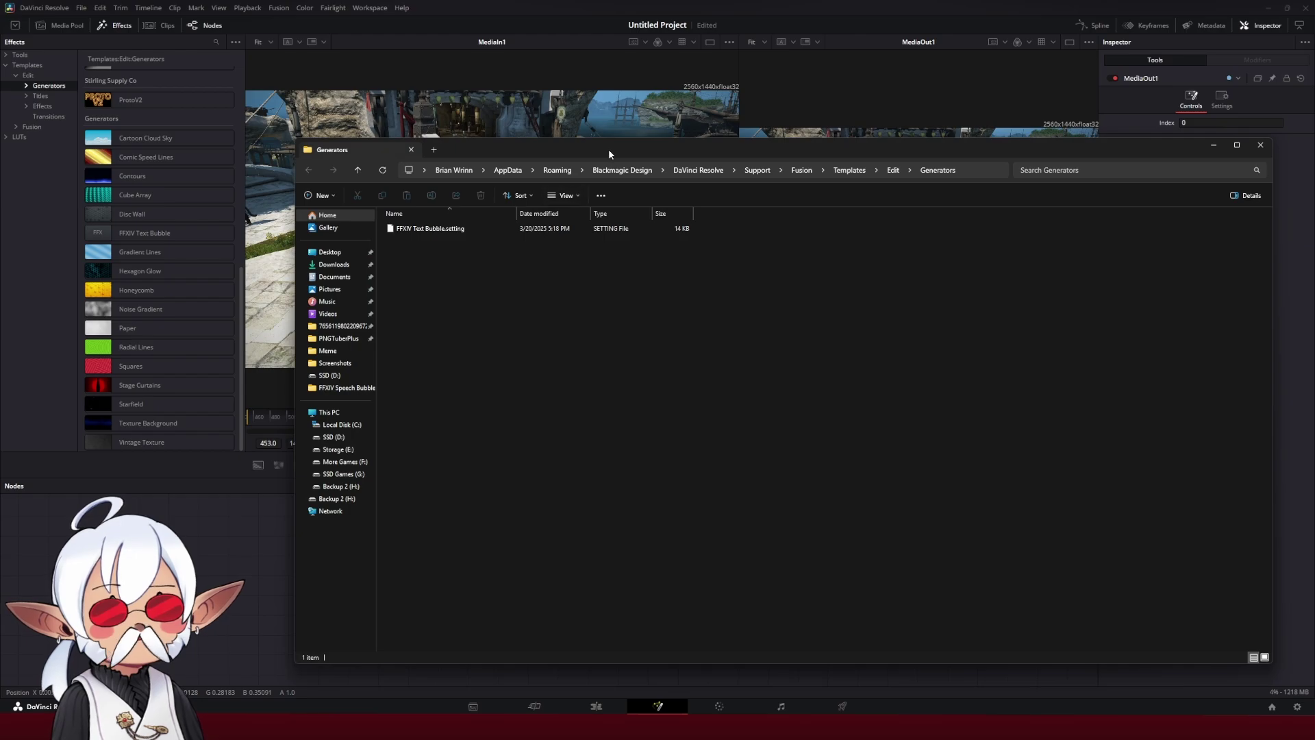
left_click_drag(608, 149, 478, 146)
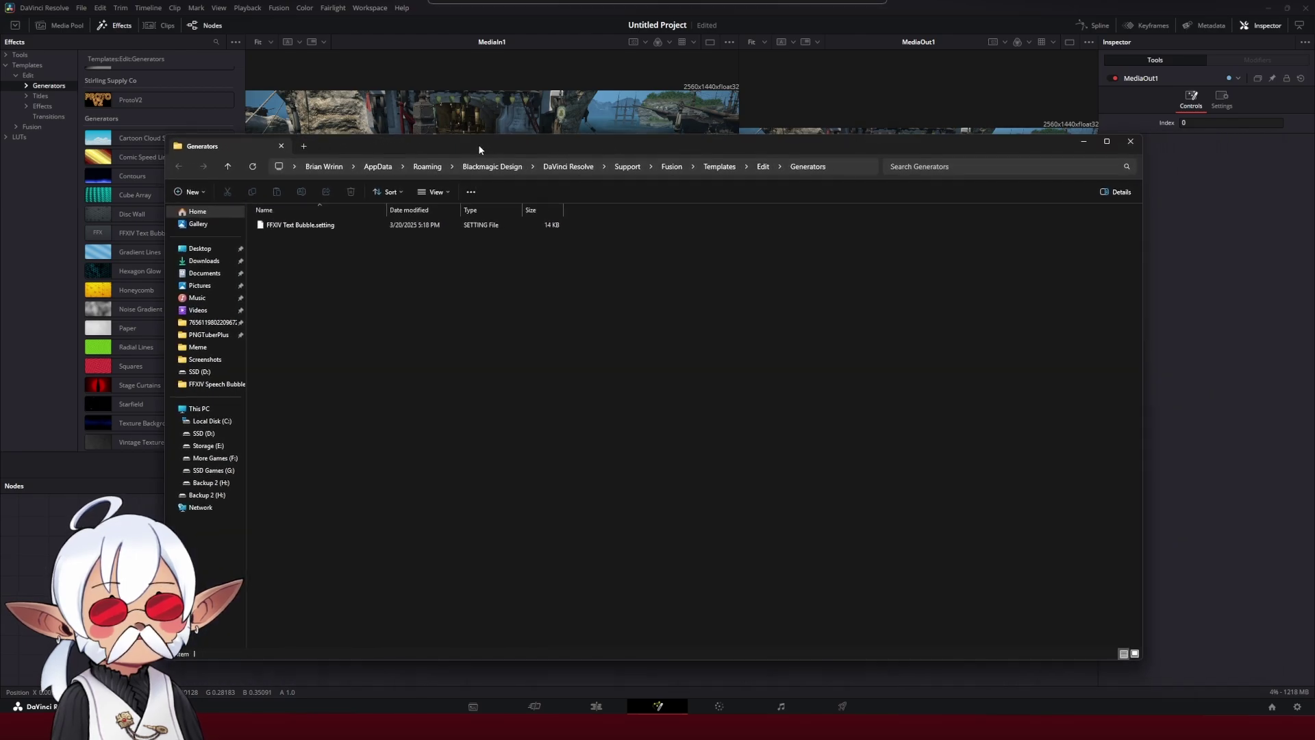
Copy FFXIV Text Bubble.setting from the download folder into the Generators folder
left_click(278, 226)
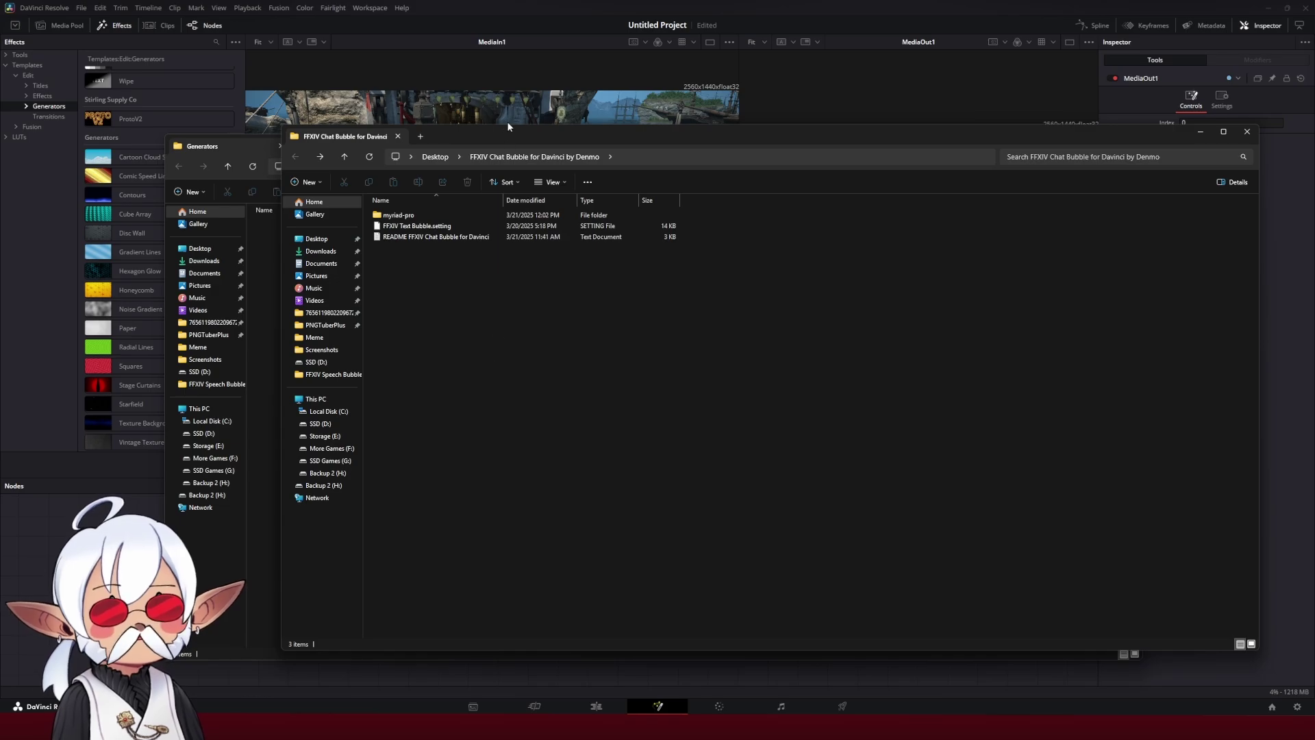
left_click_drag(508, 133, 635, 157)
left_click(541, 251)
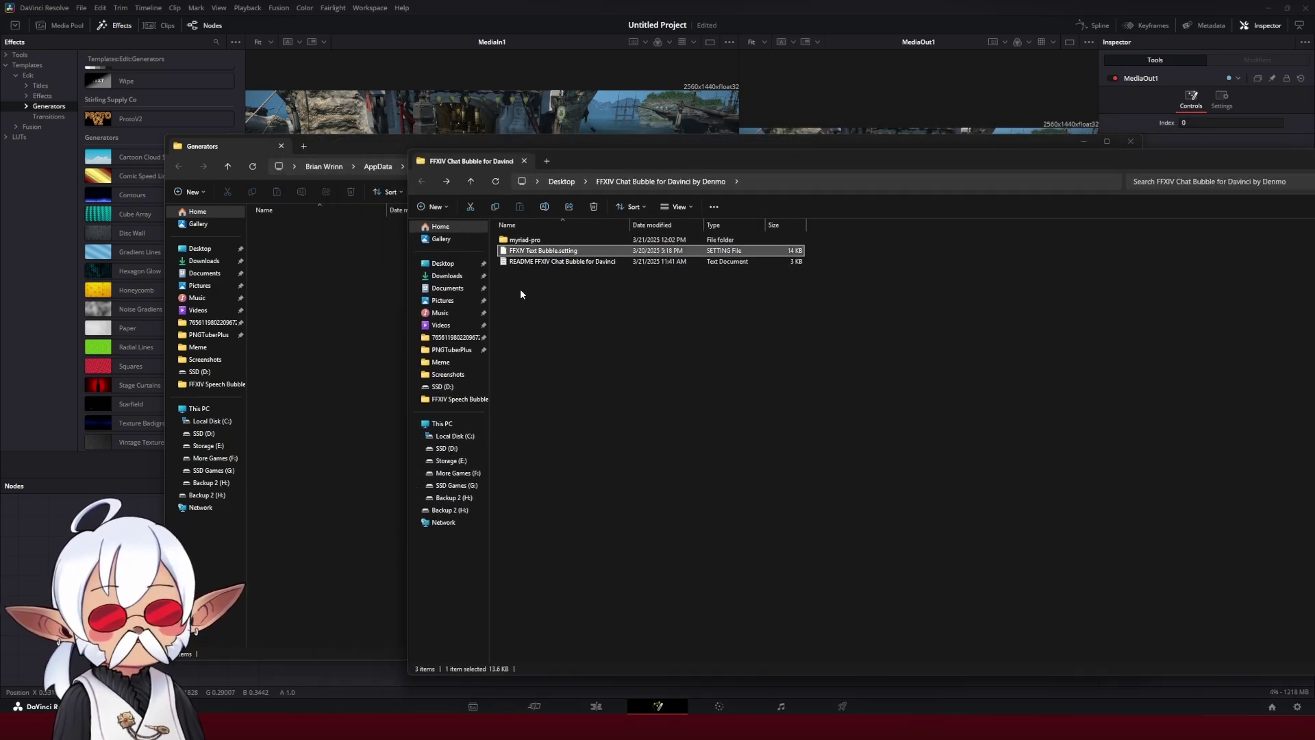
key("ctrl+c")
left_click(346, 321)
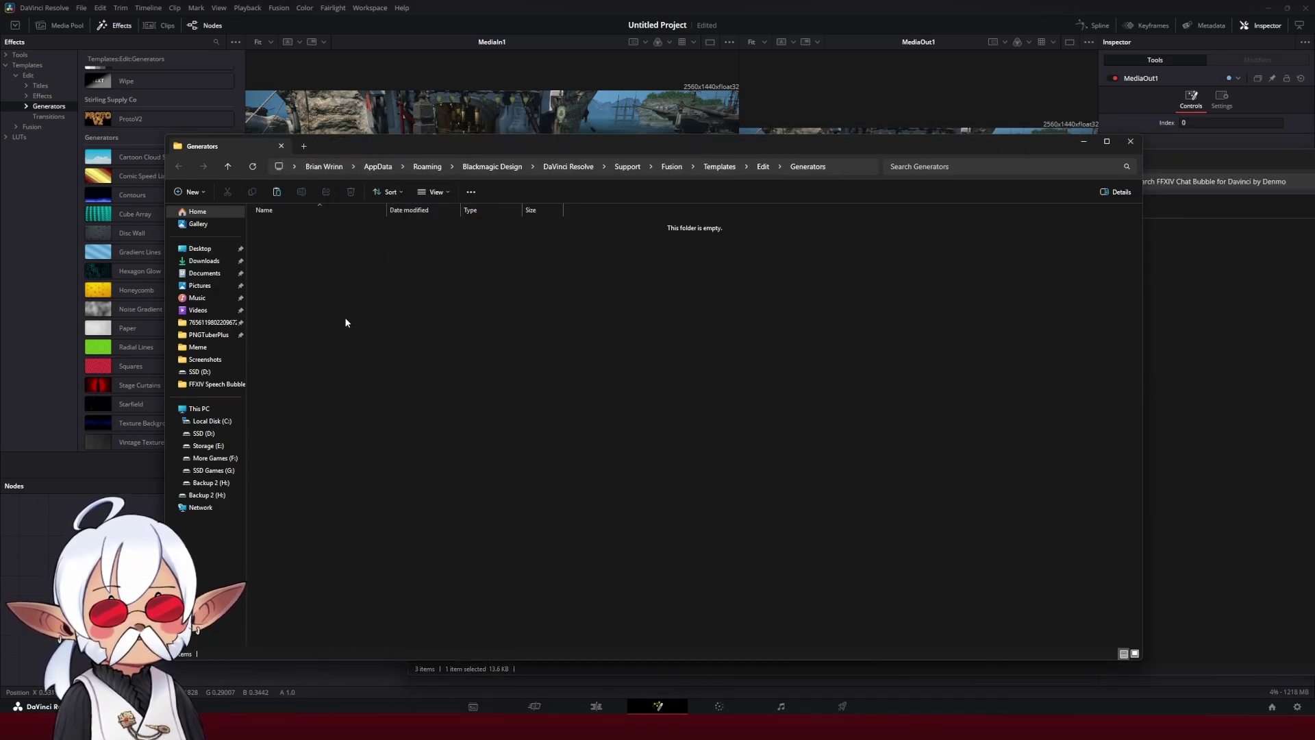
key("ctrl+v")
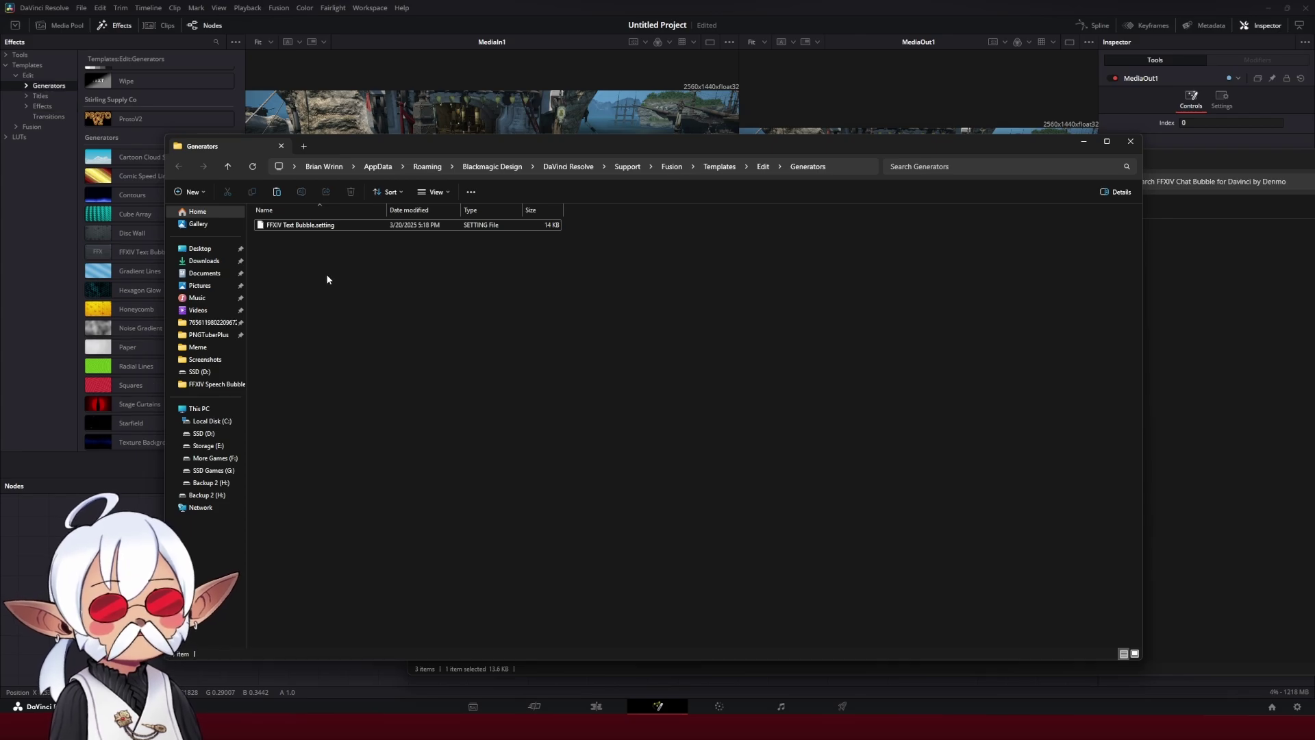
Close the folder window and search the Fusion effects for 'ffxi'
left_click(568, 5)
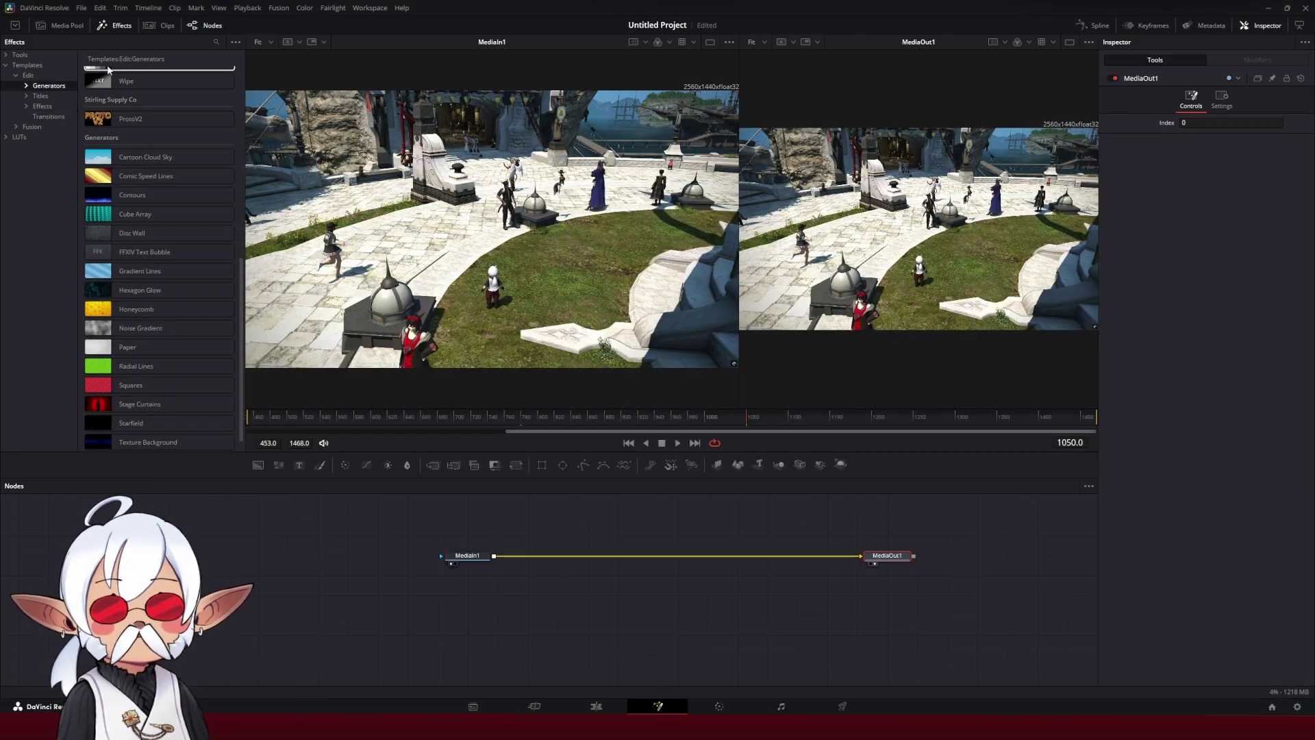
left_click(215, 43)
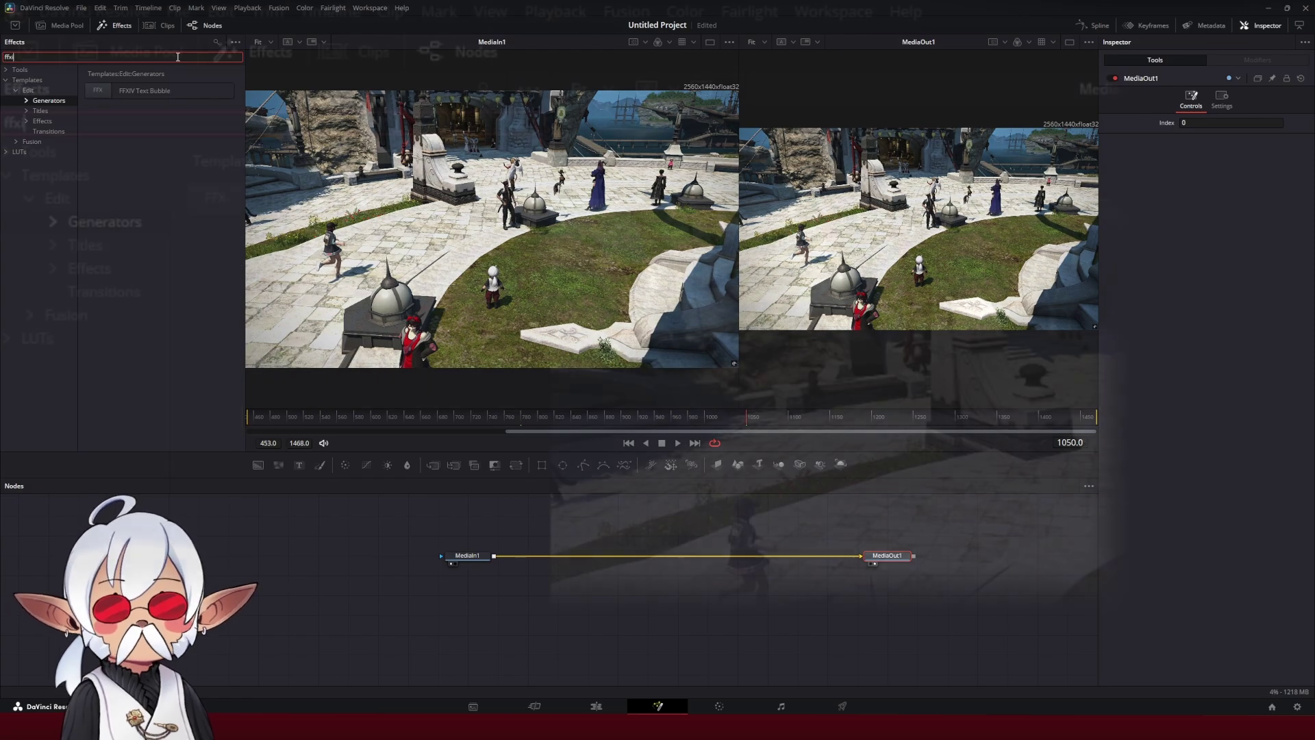
type("ffxiv")
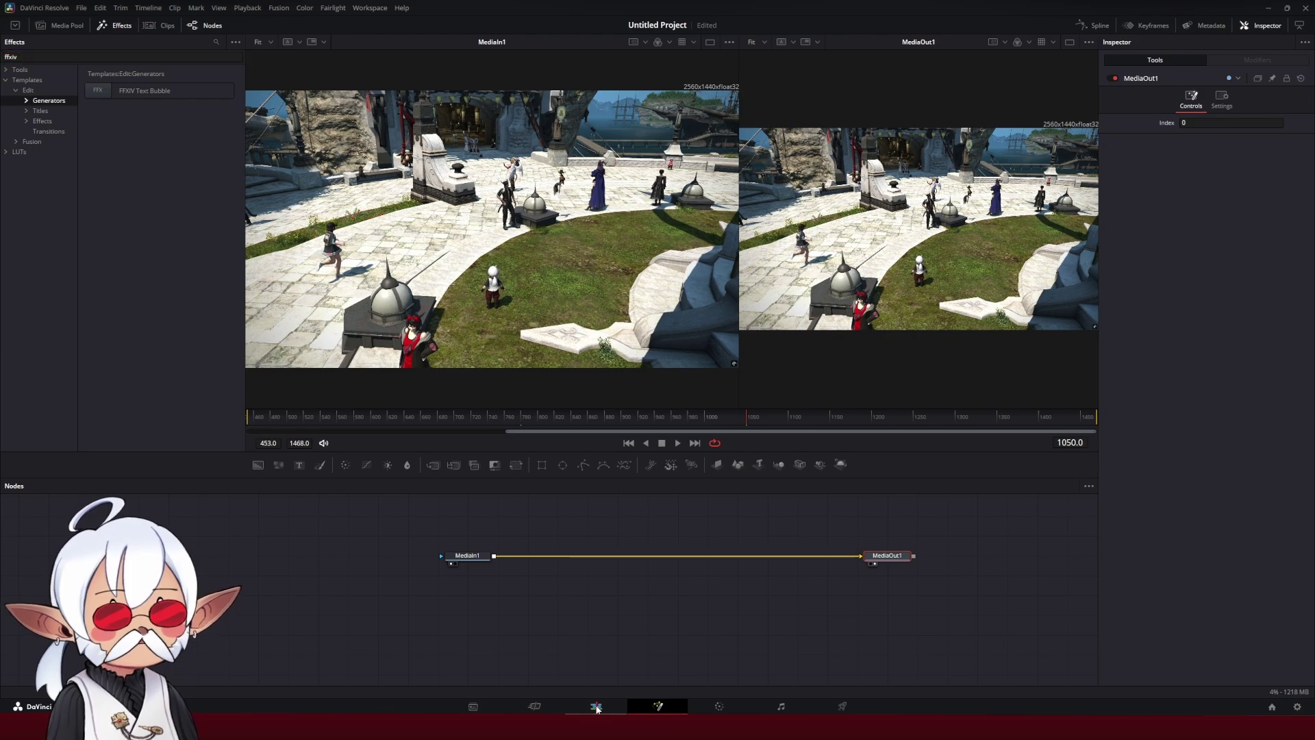
On the Edit page, filter Effects to Generators showing the FFXIV Text Bubble
left_click(597, 706)
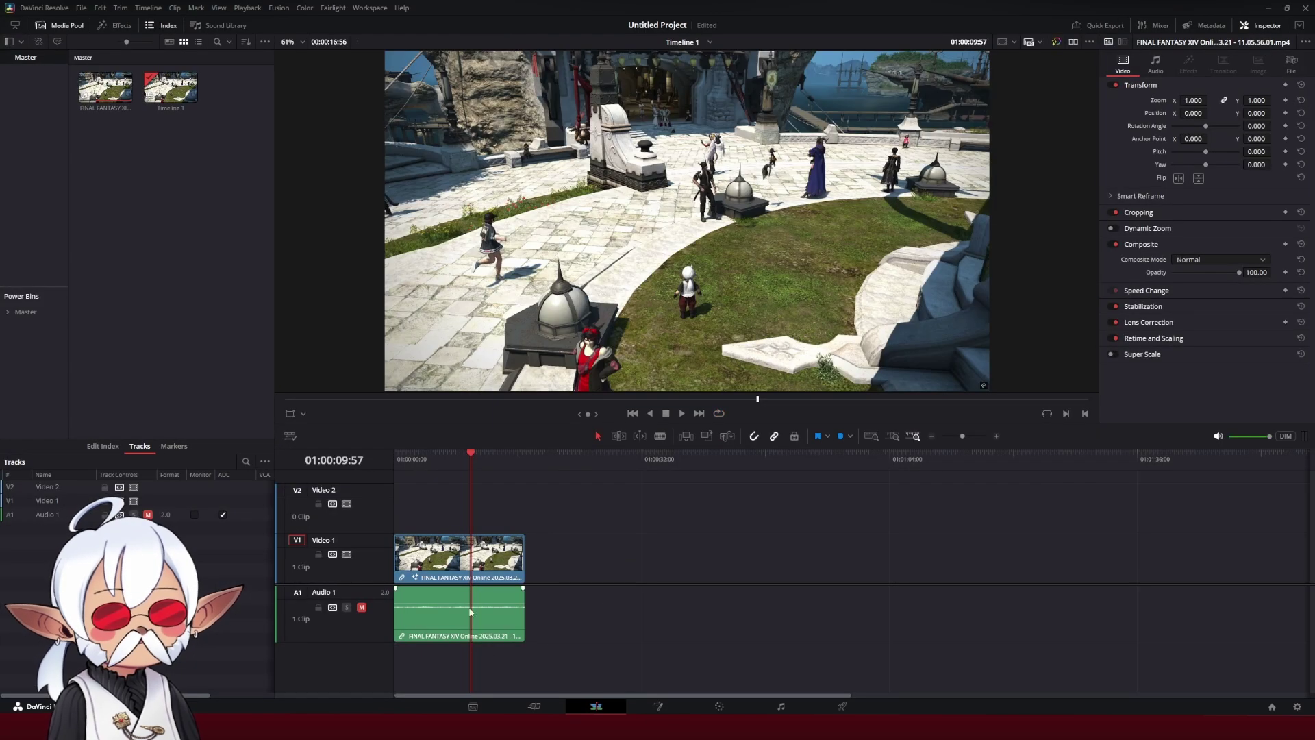
left_click(113, 25)
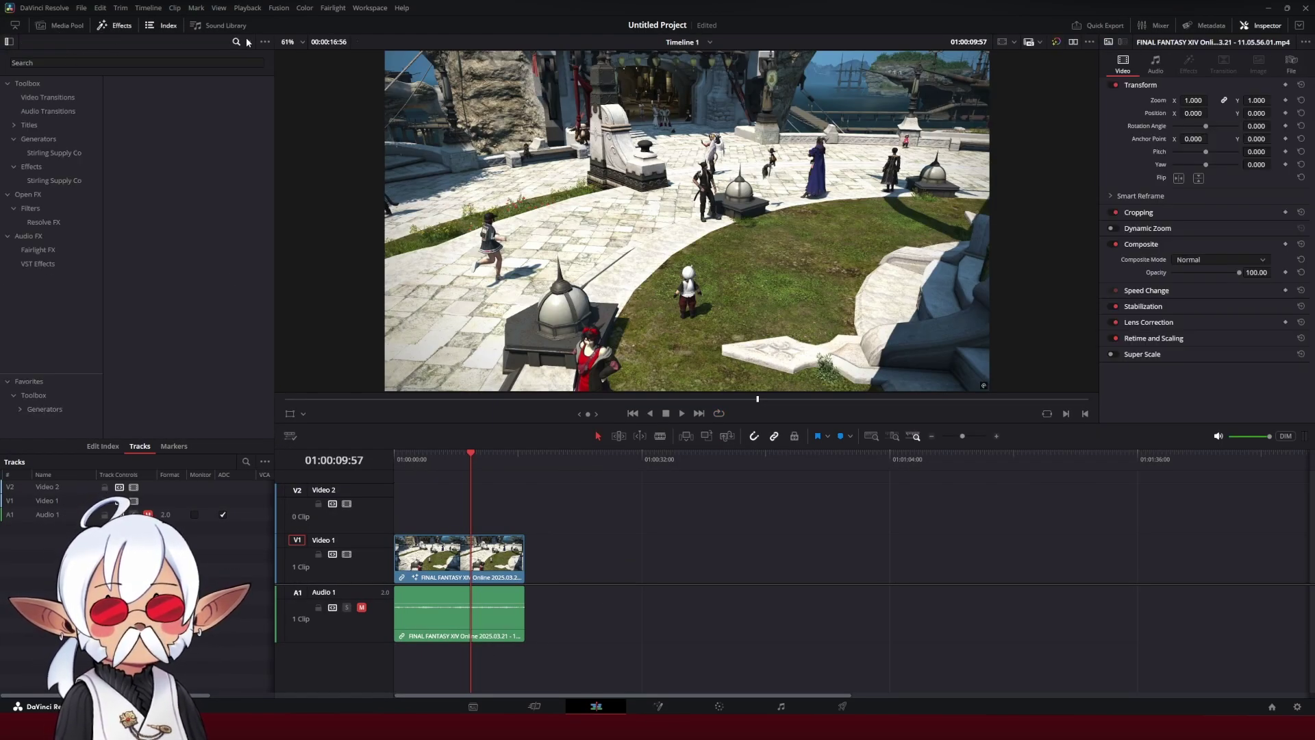
left_click(158, 65)
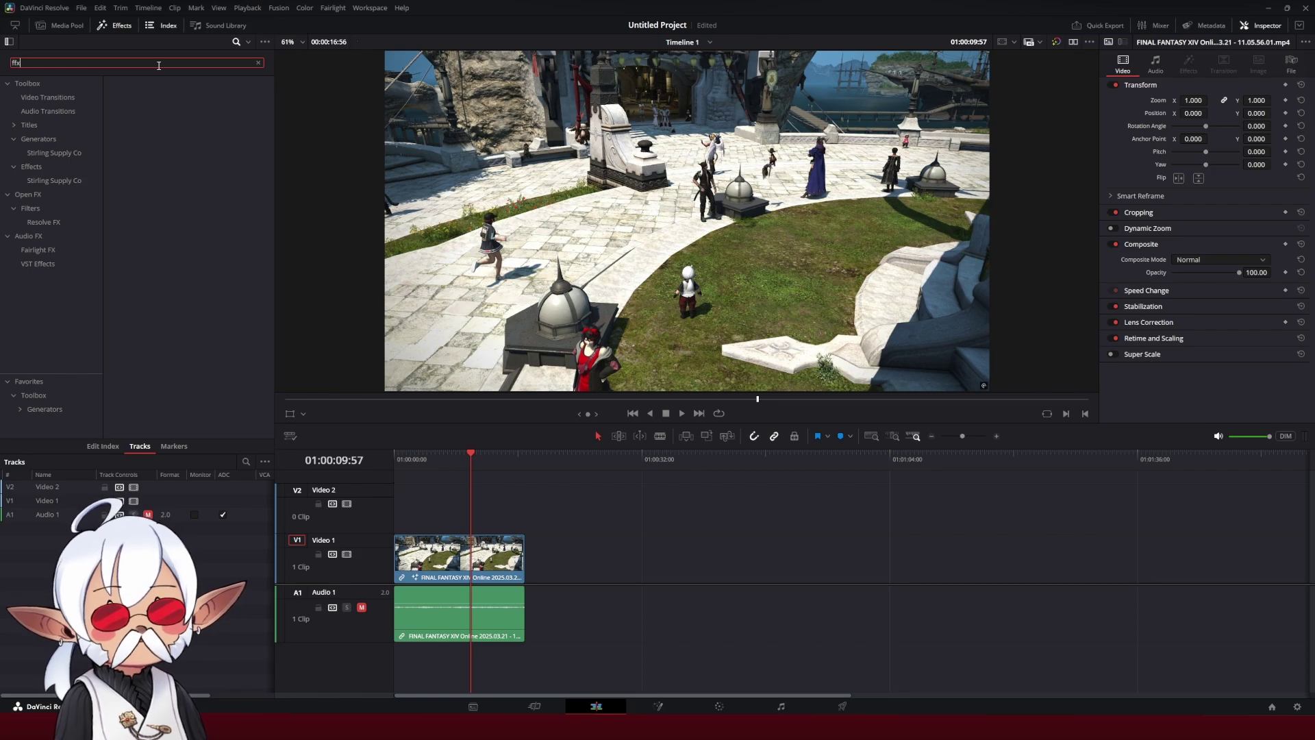
left_click(39, 142)
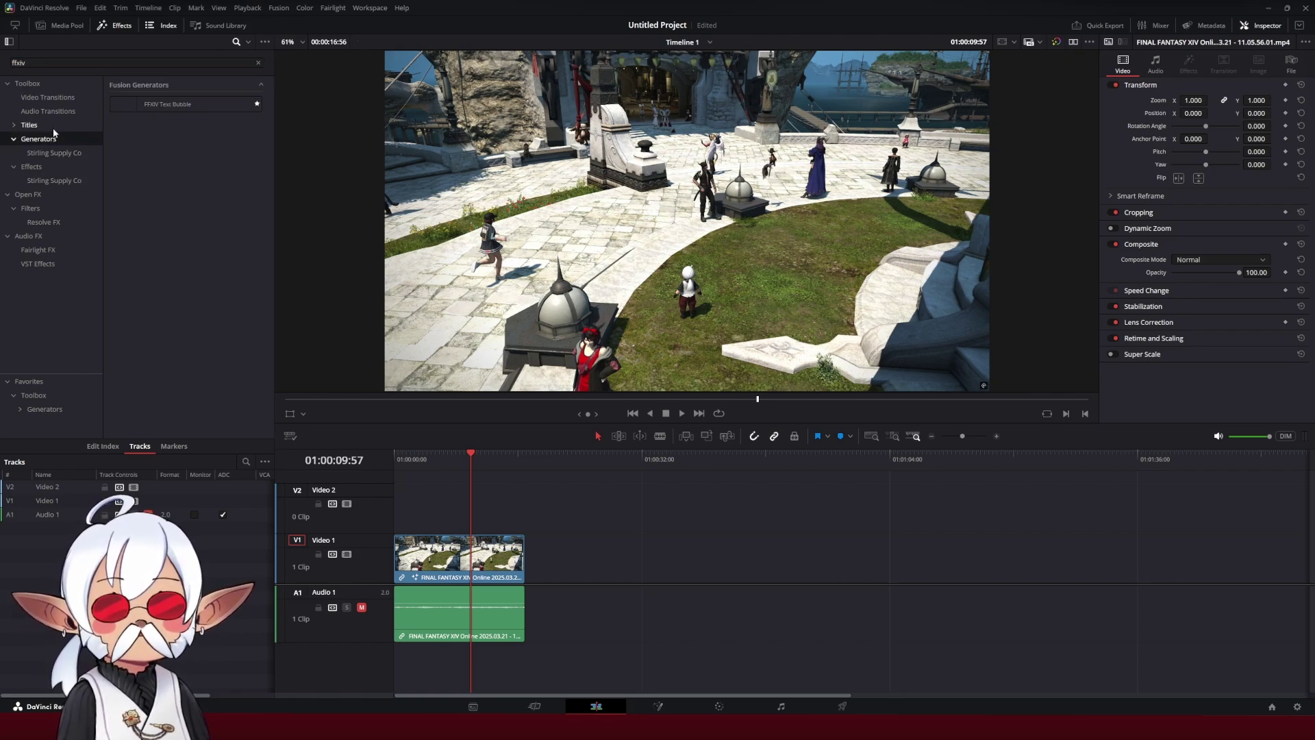
left_click(153, 107)
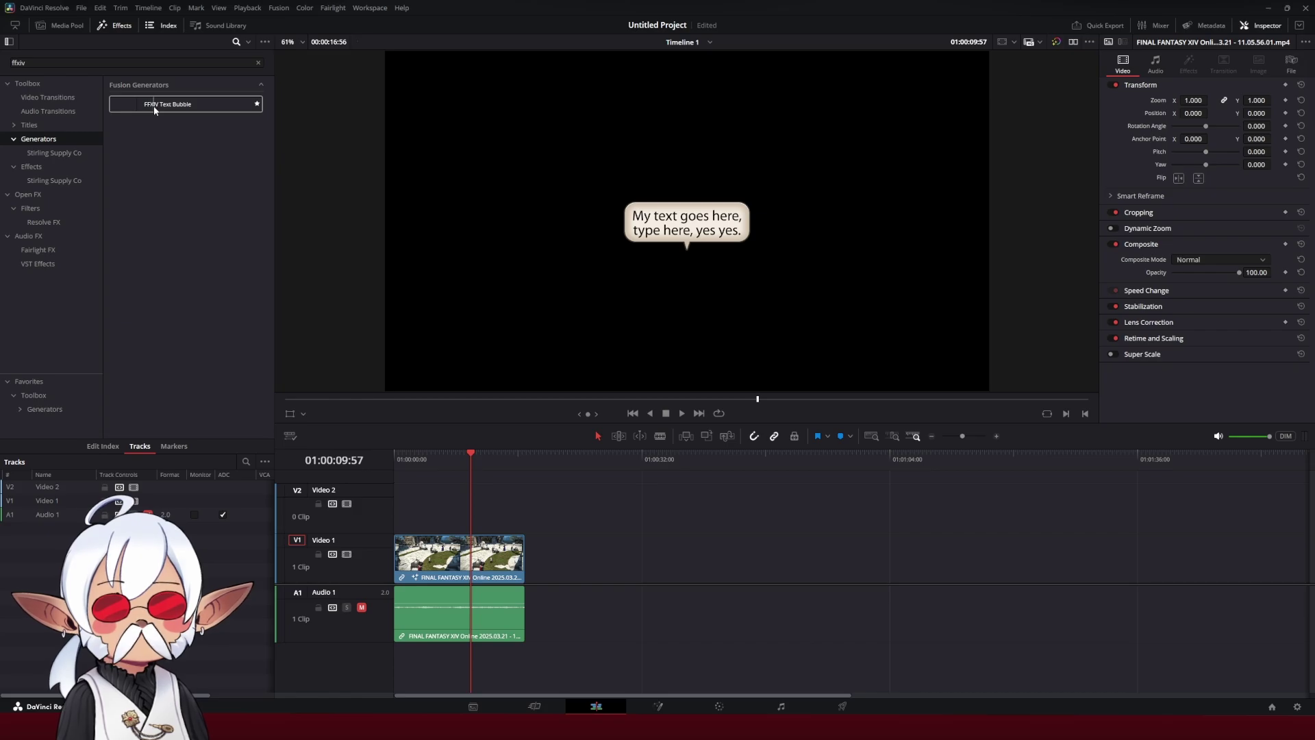
Place FFXIV Text Bubble on Video 2, then shrink it and move it upper right
left_click_drag(154, 110, 455, 520)
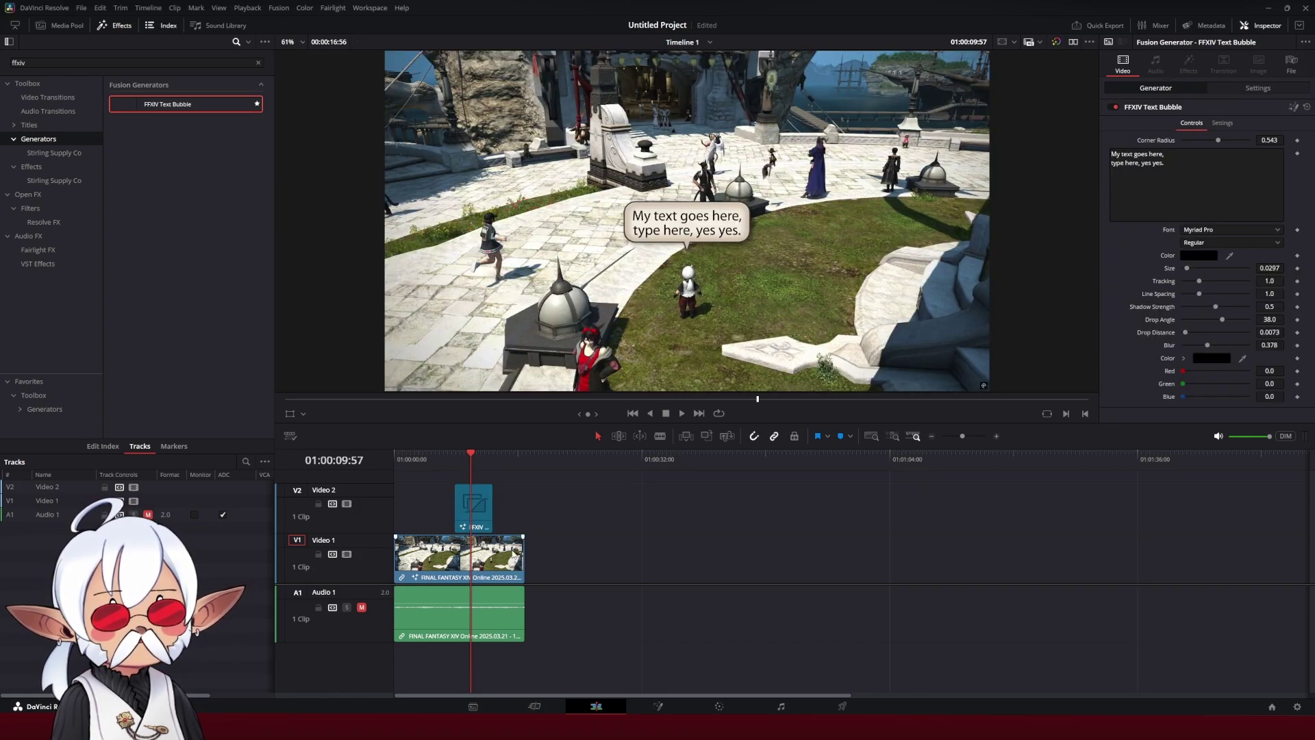
left_click(483, 511)
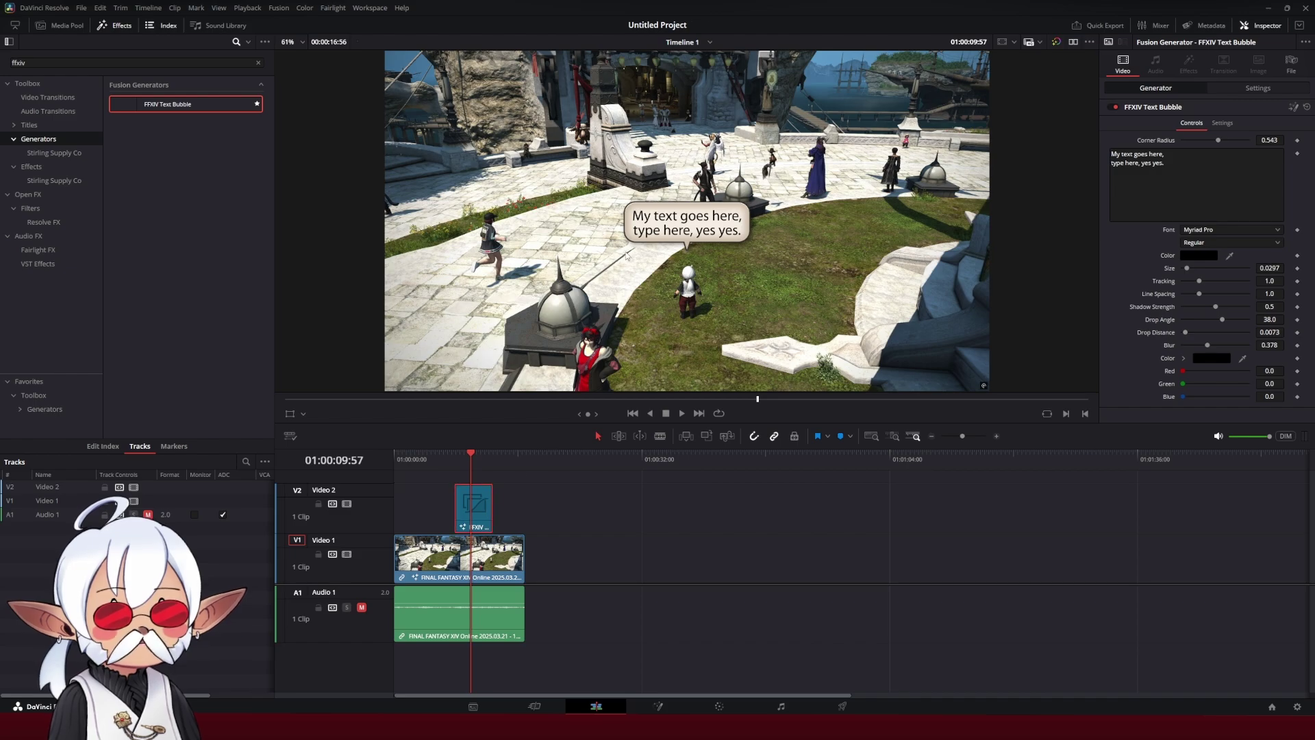
left_click(290, 413)
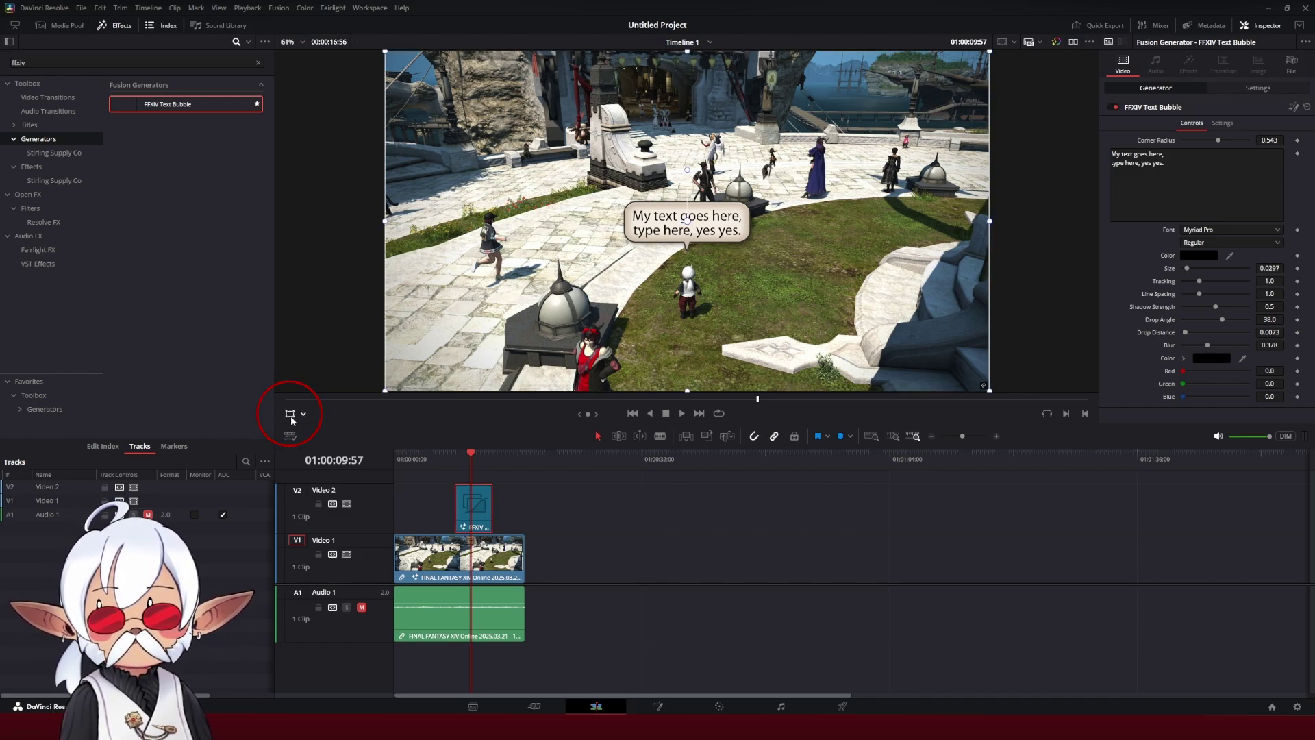
left_click_drag(678, 255, 680, 217)
left_click_drag(989, 361, 829, 214)
left_click_drag(740, 182, 856, 160)
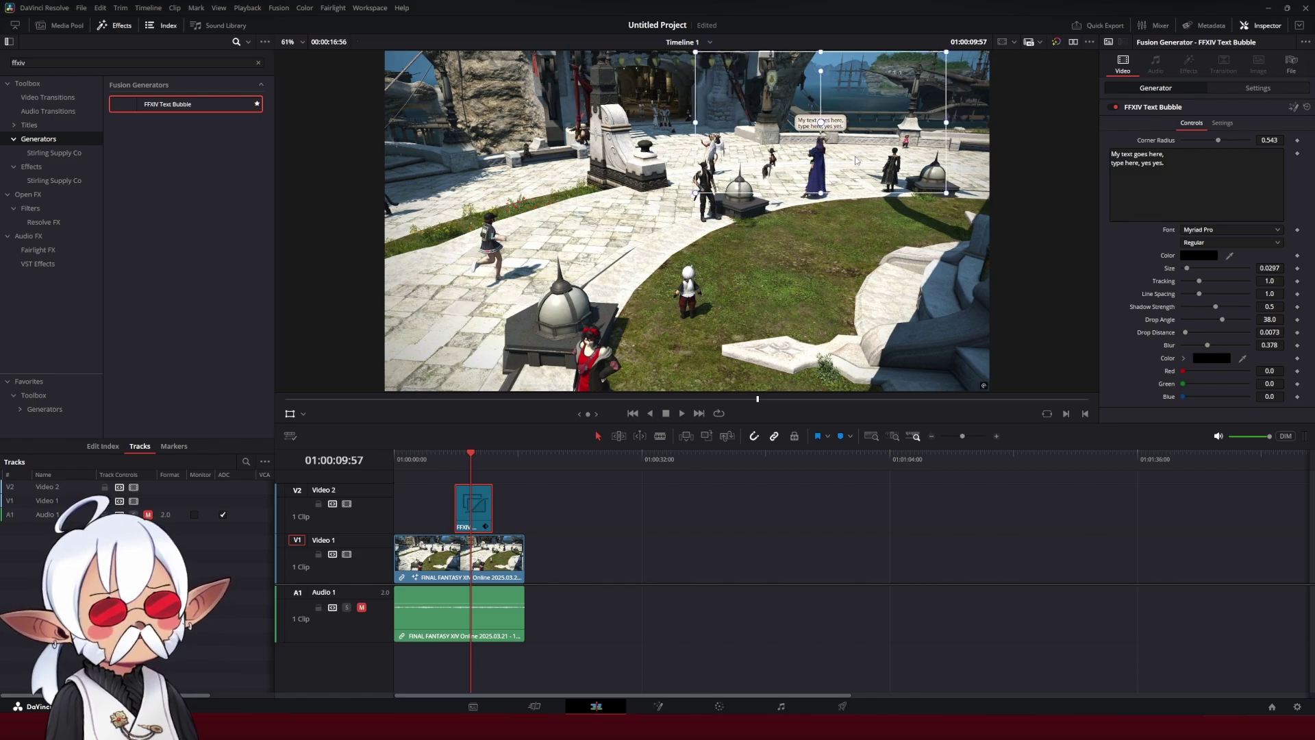
Replace the placeholder bubble text with 'Hahahaha wow Limsa.'
left_click(1187, 168)
left_click(1262, 25)
left_click(1262, 26)
left_click_drag(1165, 163, 1105, 156)
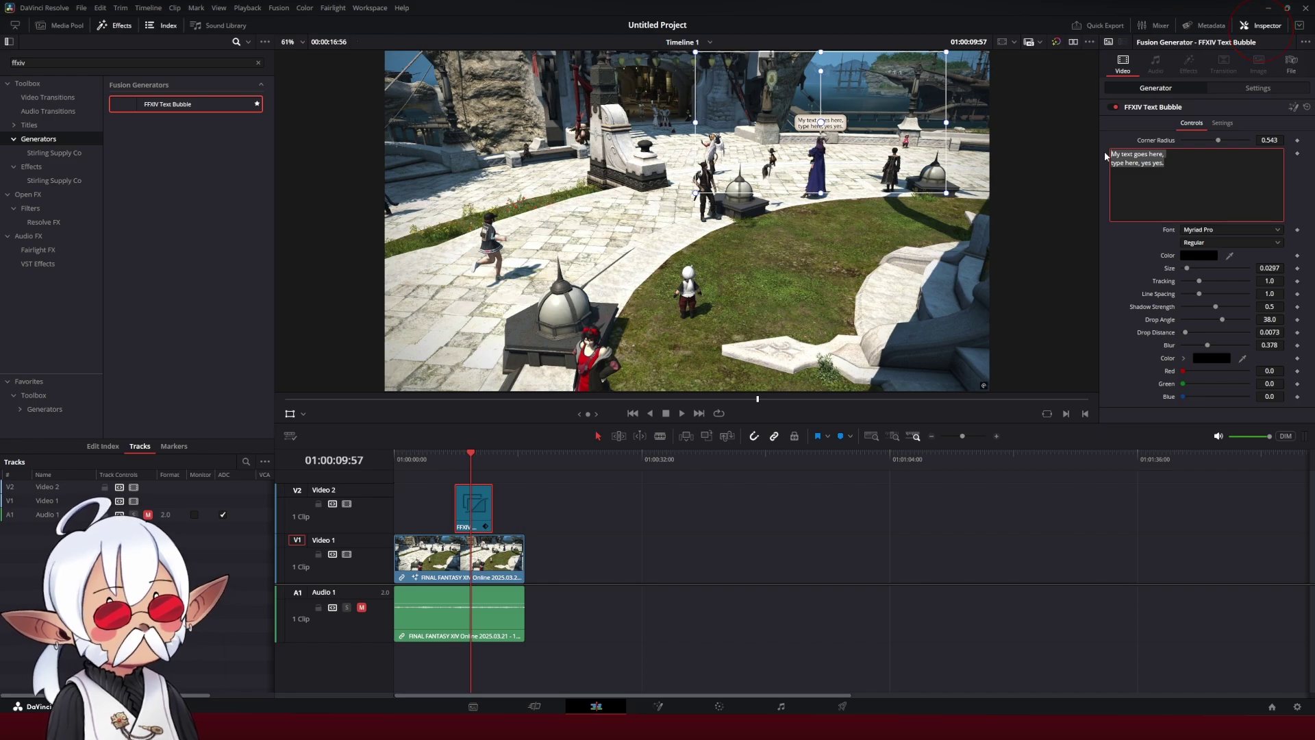
type("Hahahaha wow Limsa")
type("asdflkjsd")
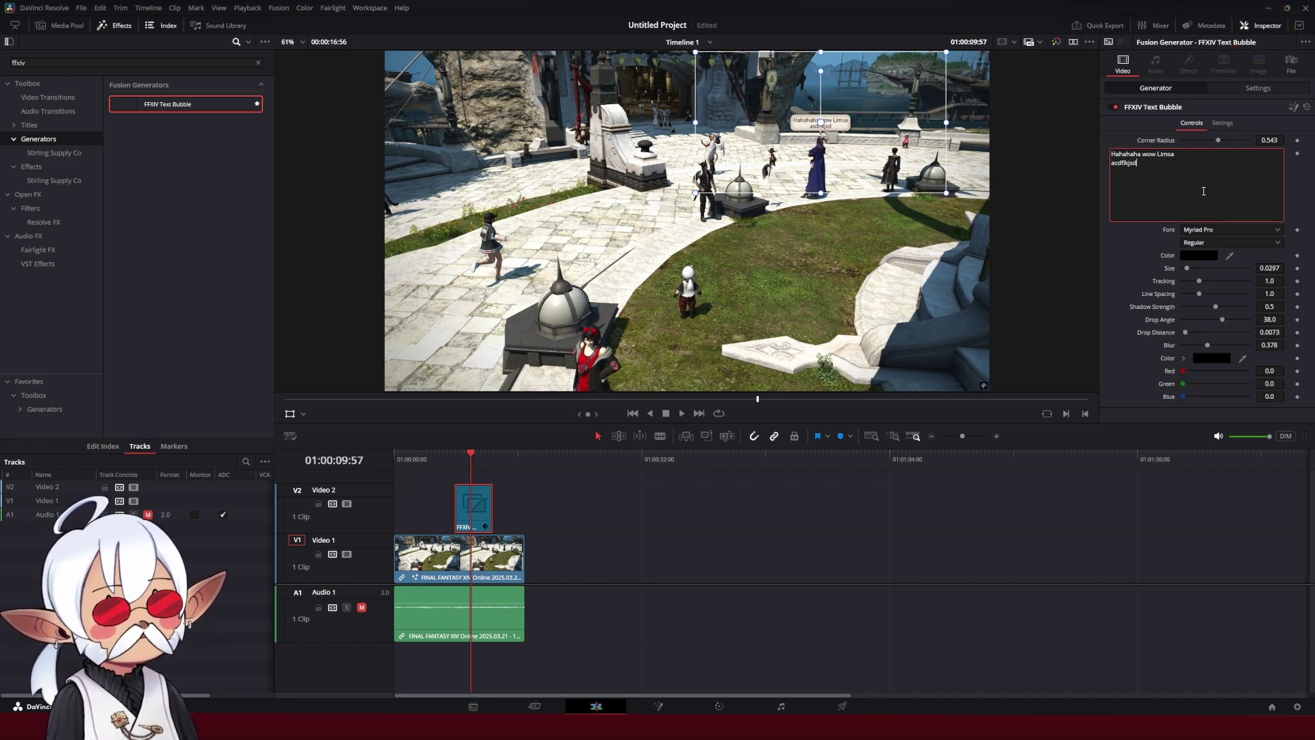
type("asdf asdfasdfasdf asdfasdfasdf  asdfasdfasd sdfas")
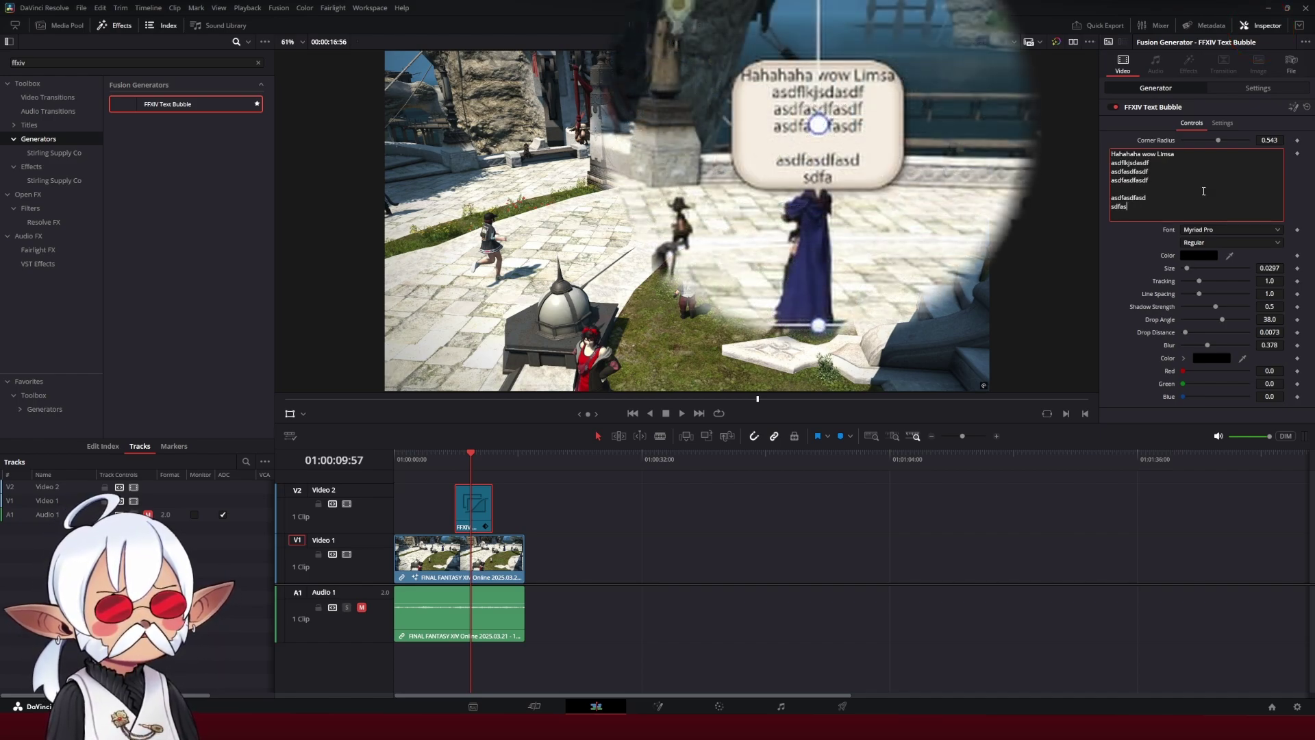
type("dfasdf asdfasdfasdf")
key("Return")
type("asdfasdf")
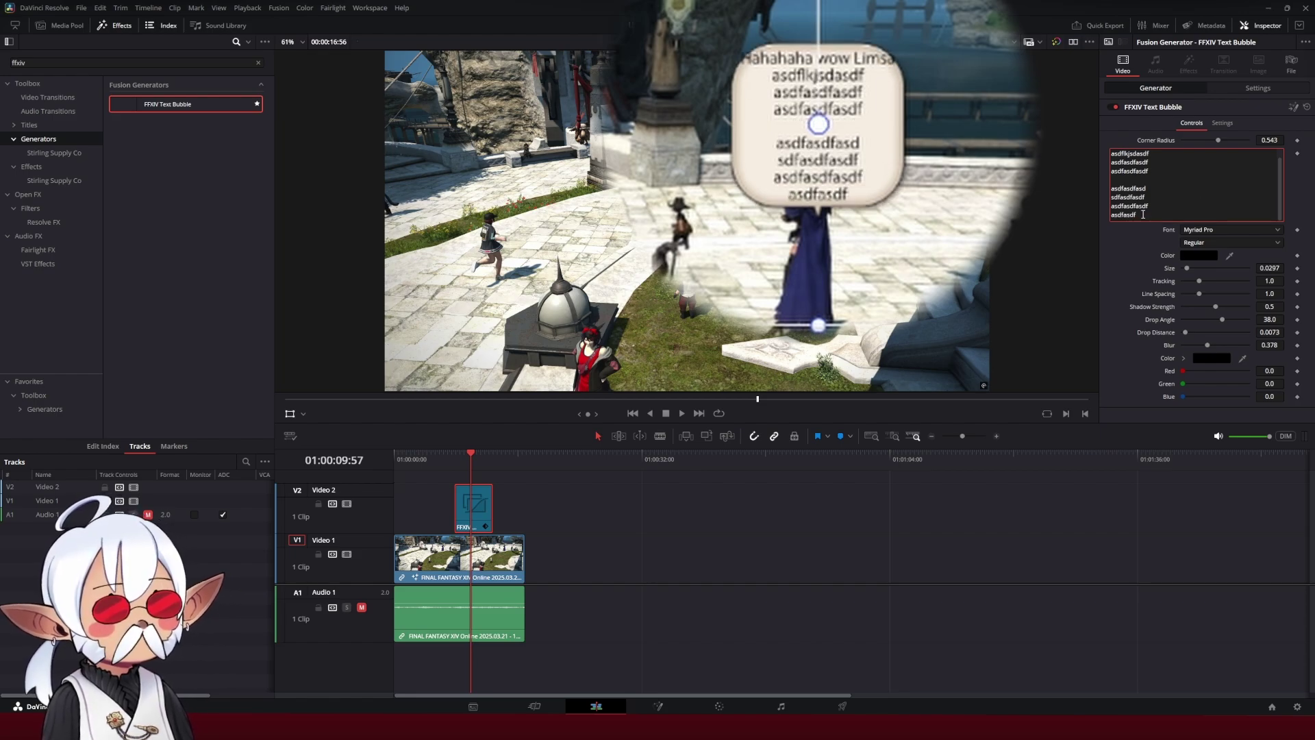
left_click_drag(1143, 215, 1107, 164)
key("BackSpace")
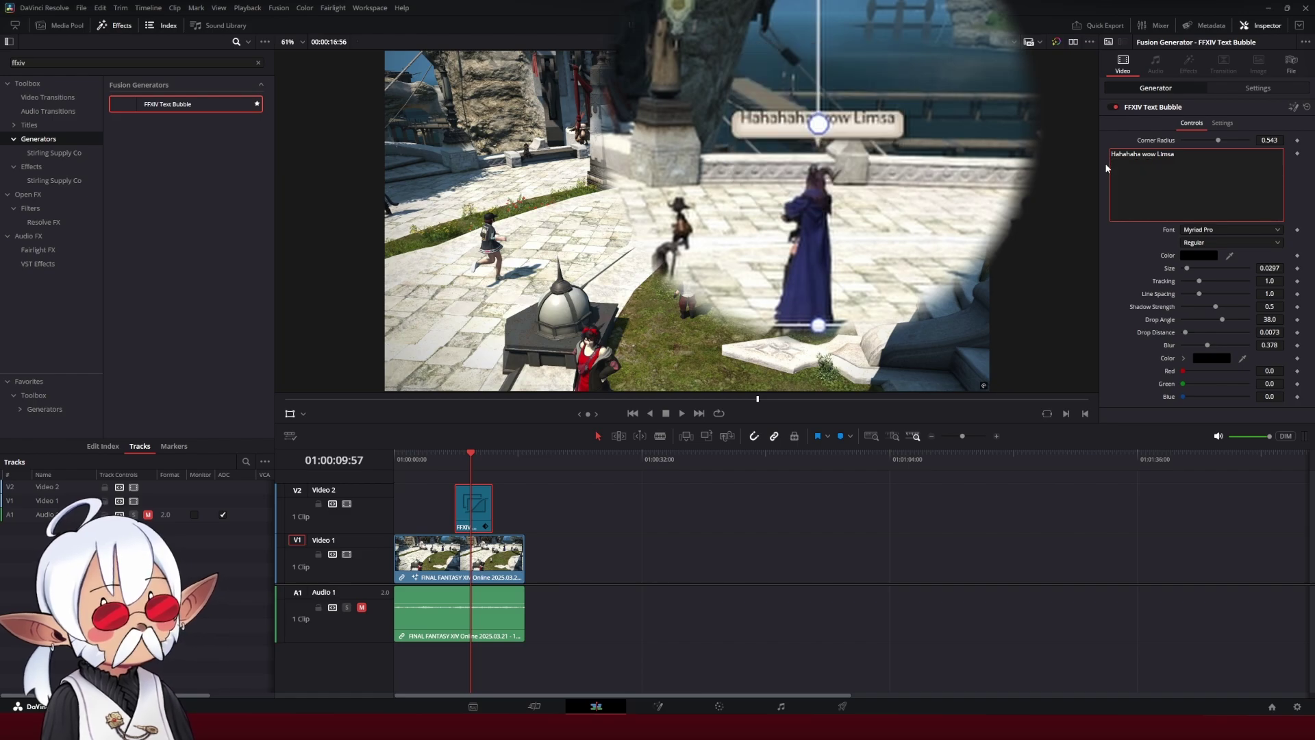
key("BackSpace")
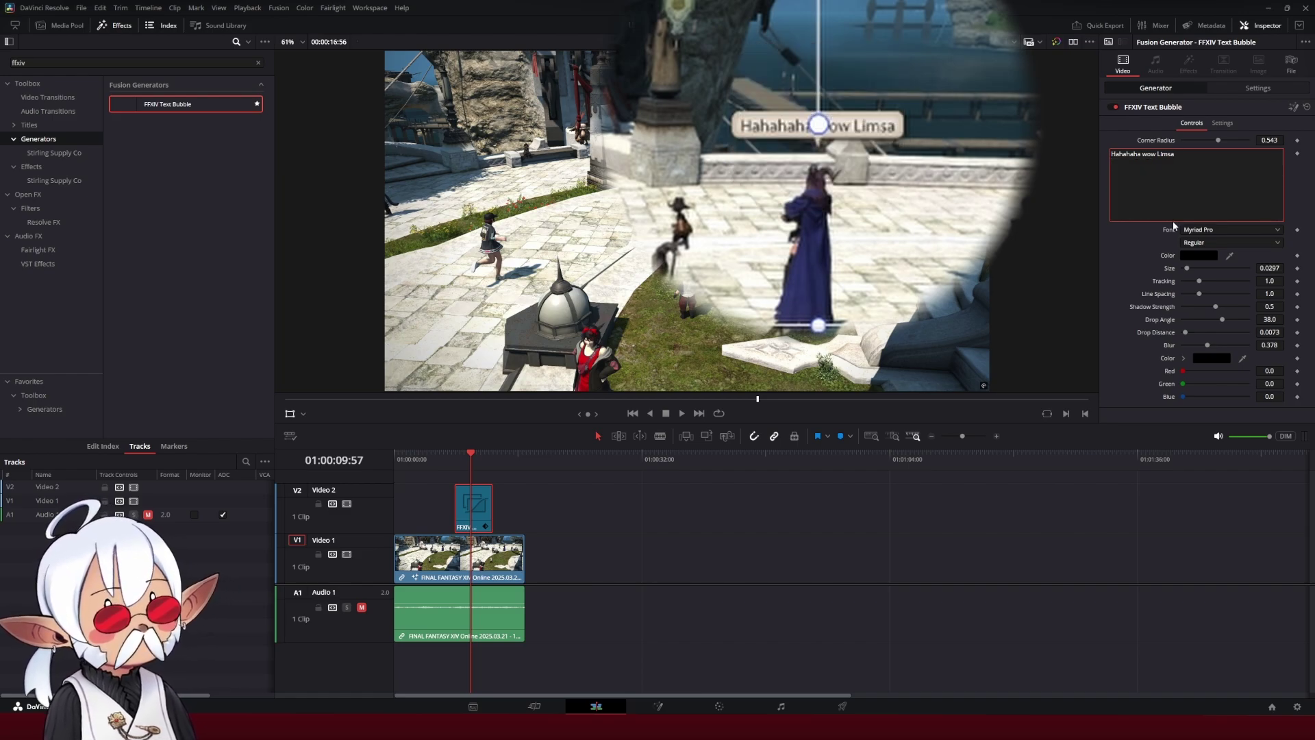
type(".")
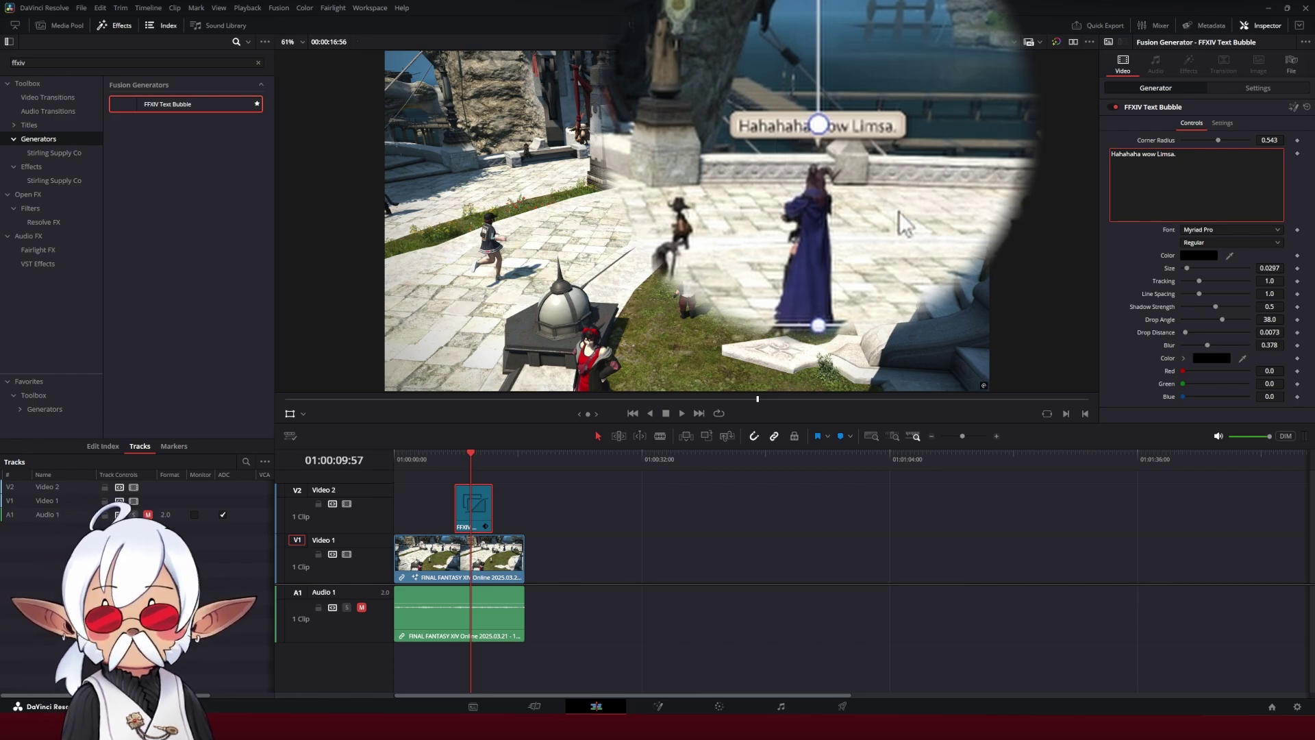
Keep Myriad Pro in black, widen the tracking and reset line spacing to 1.0
scroll(813, 246, "up", 2)
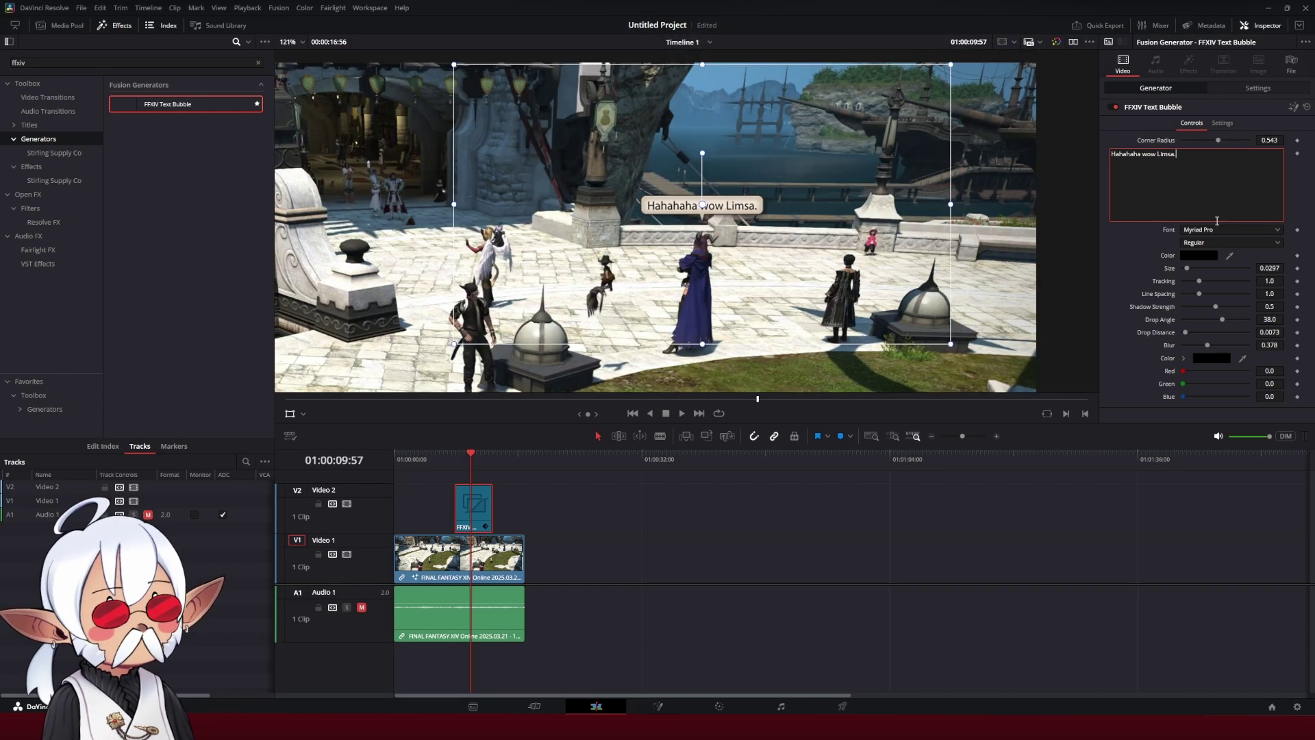
left_click(1255, 229)
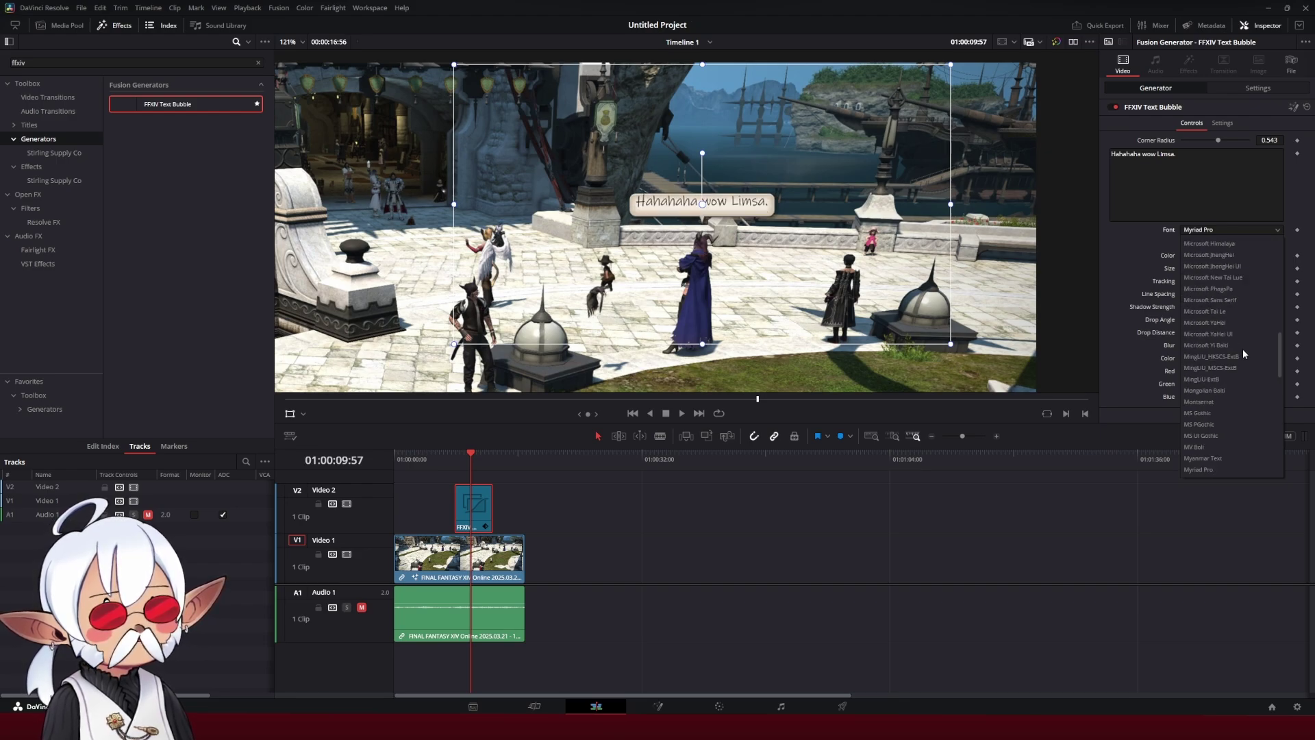
key("Escape")
left_click(1212, 358)
left_click(550, 327)
left_click(707, 460)
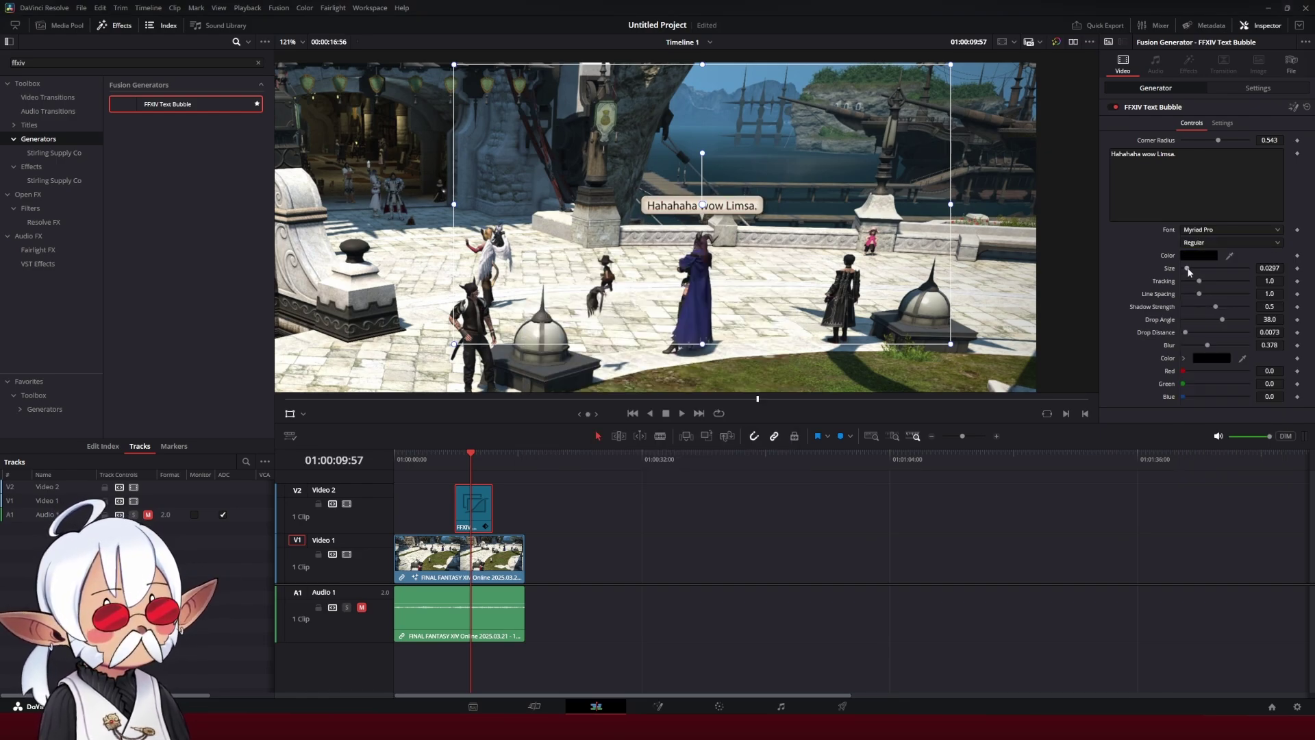
left_click_drag(1187, 267, 1210, 295)
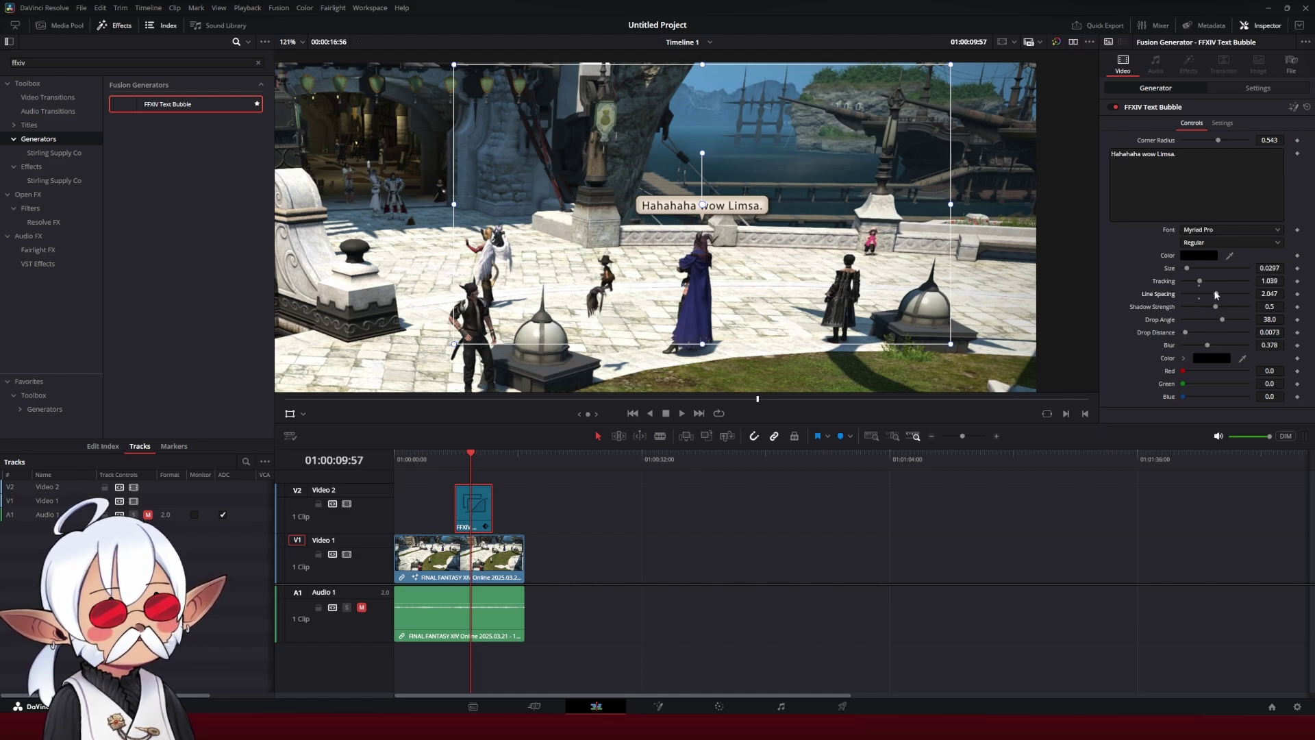
double_click(1216, 295)
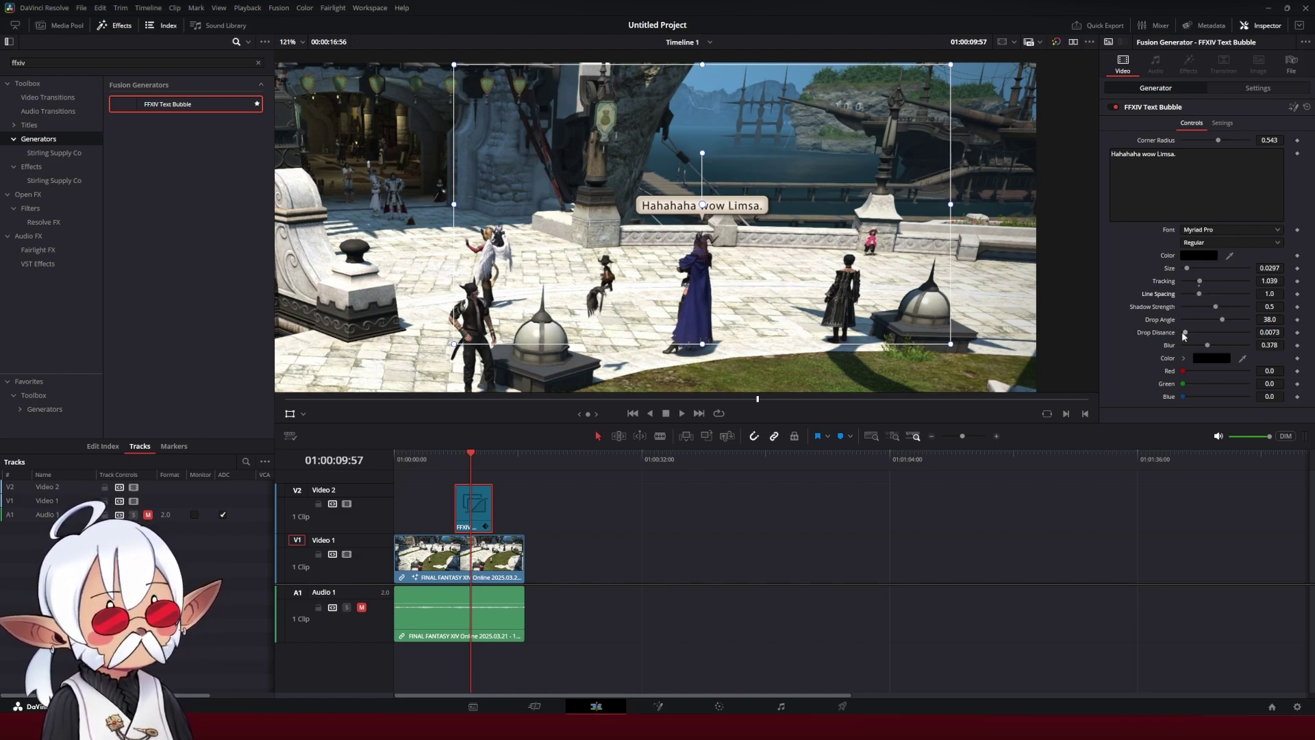
Strengthen, lengthen, re-angle and soften the drop shadow, keeping it black
left_click_drag(1185, 332, 1208, 346)
left_click(1212, 358)
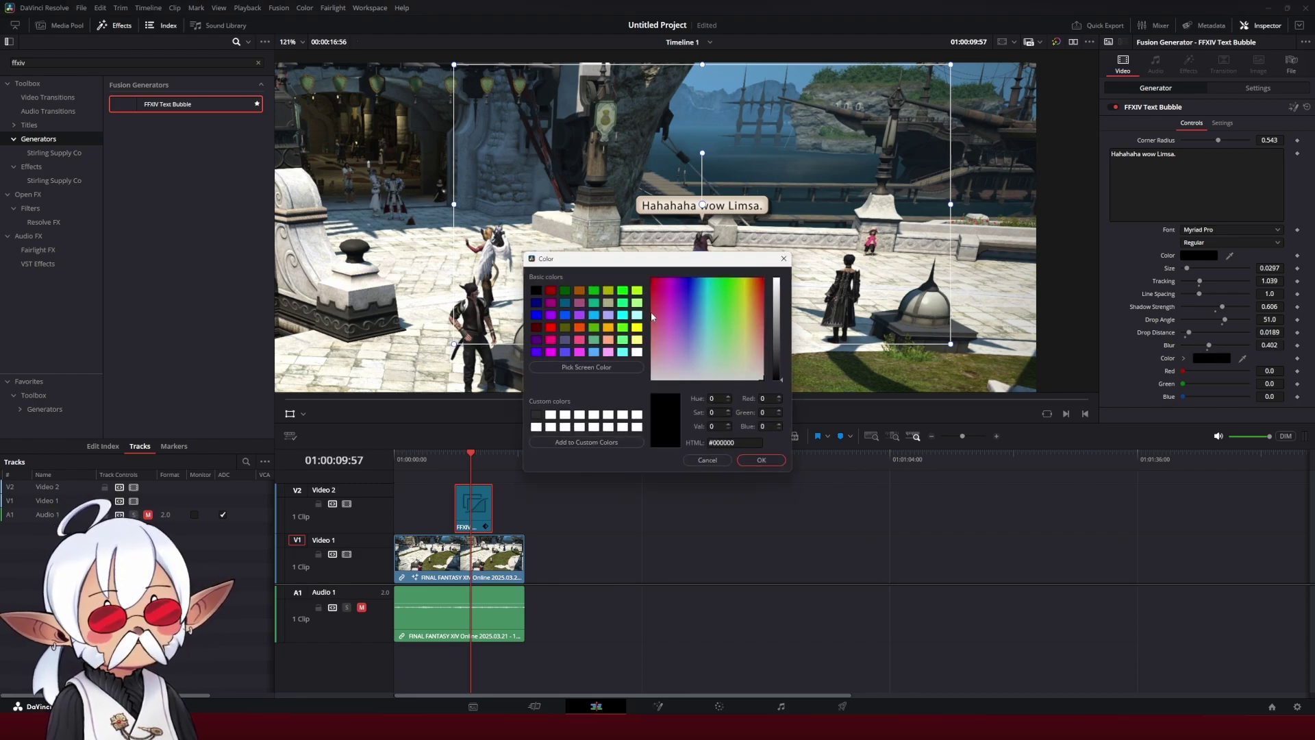
left_click(636, 317)
left_click(565, 290)
left_click(565, 316)
left_click(579, 290)
left_click(536, 290)
key("Return")
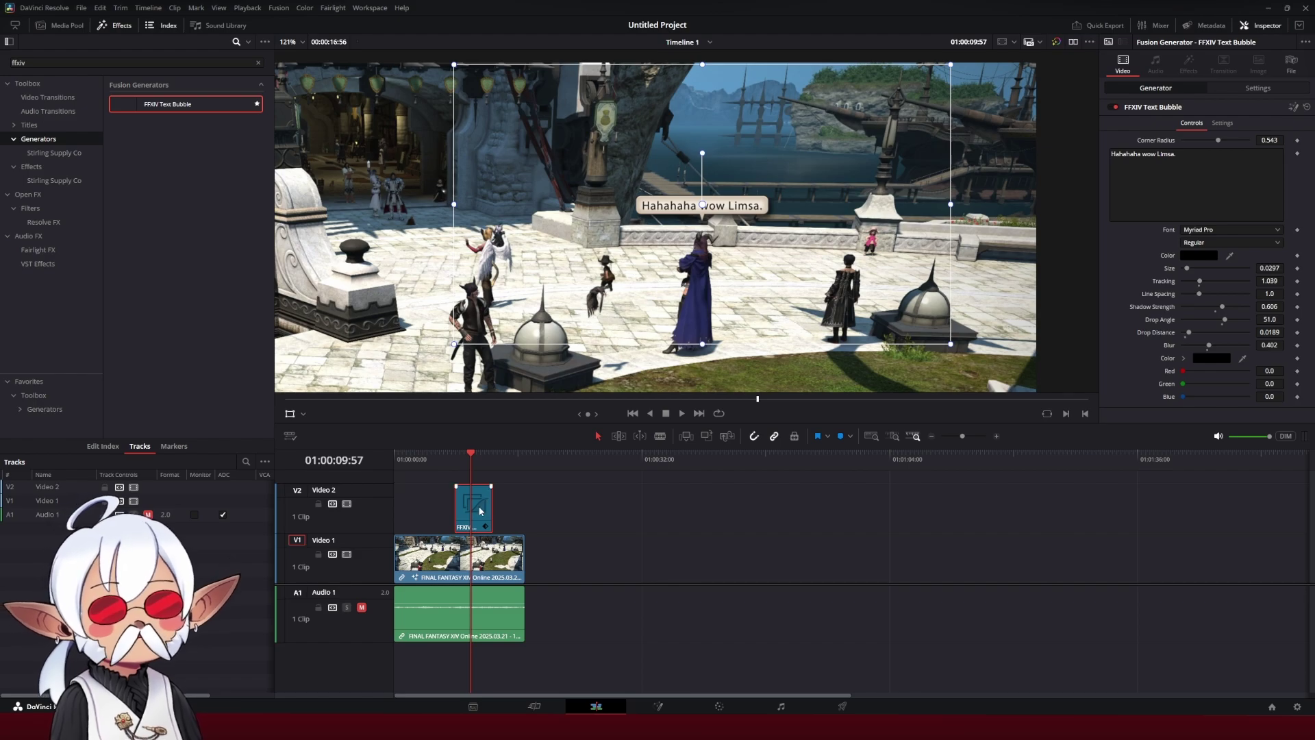
mouse_move(474, 456)
left_mouse_down()
mouse_move(455, 456)
mouse_move(494, 461)
mouse_move(450, 458)
left_mouse_up()
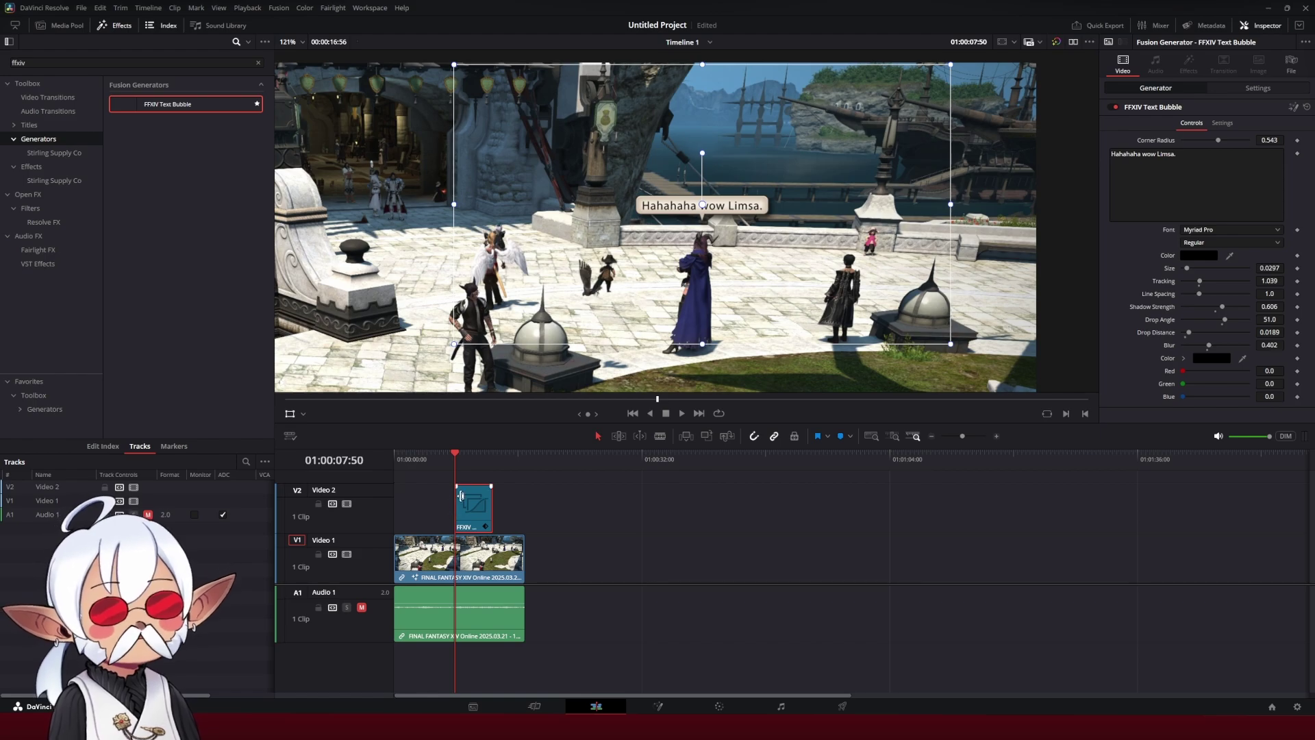
Trim the bubble clip to span roughly 01:00:07:50 to 01:00:12:50
scroll(461, 495, "up", 4)
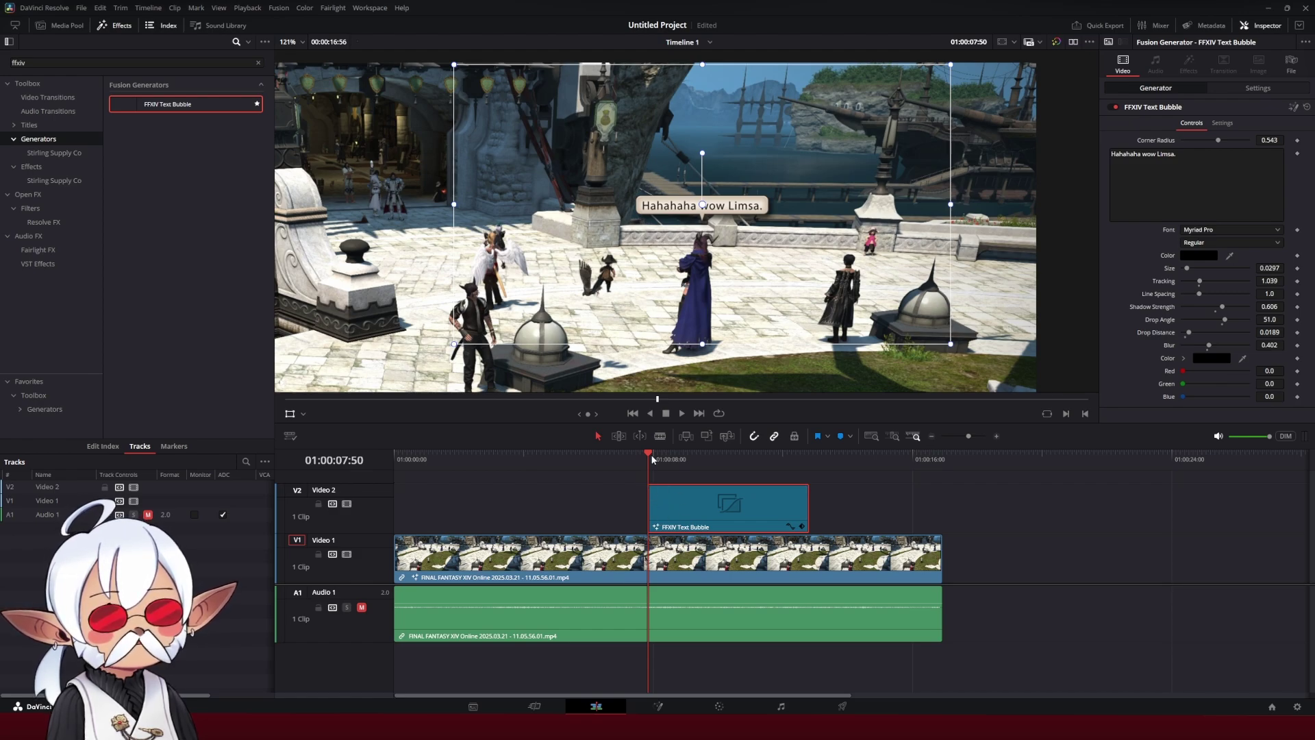
left_click_drag(653, 459, 627, 459)
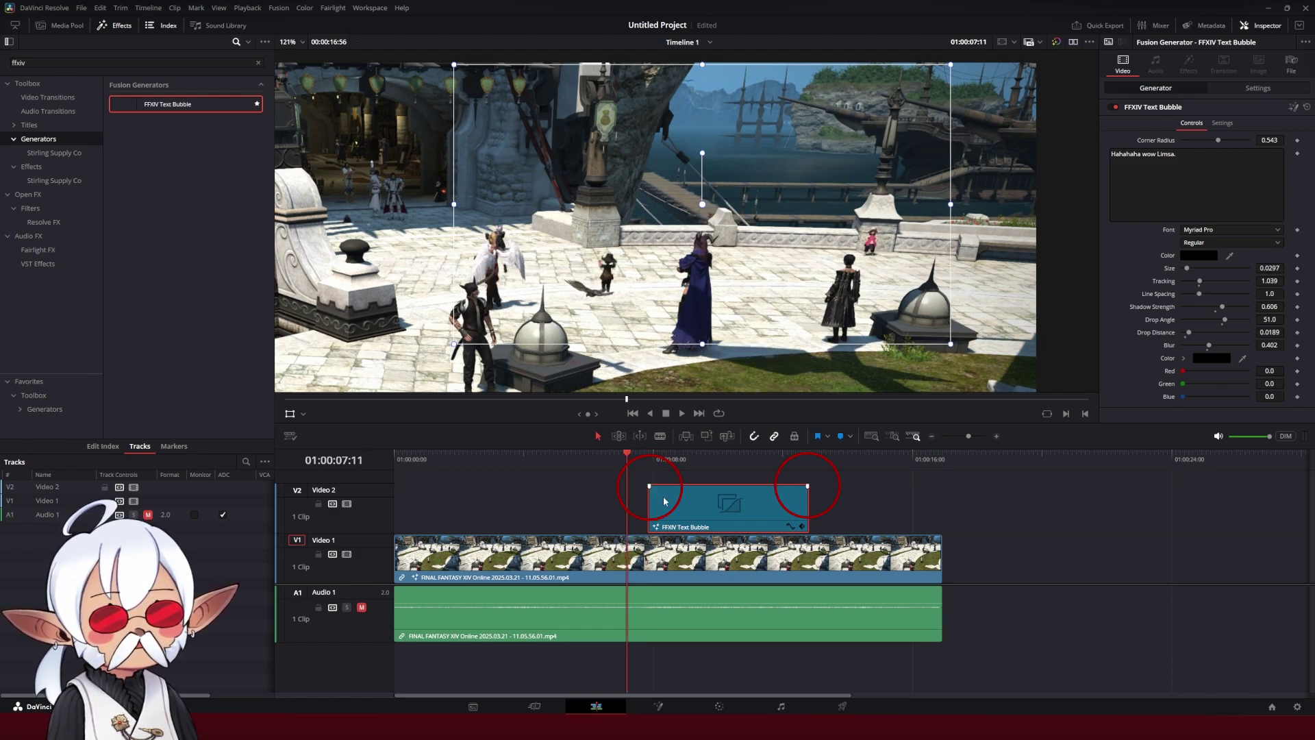
left_click_drag(650, 486, 659, 486)
left_click_drag(808, 486, 795, 486)
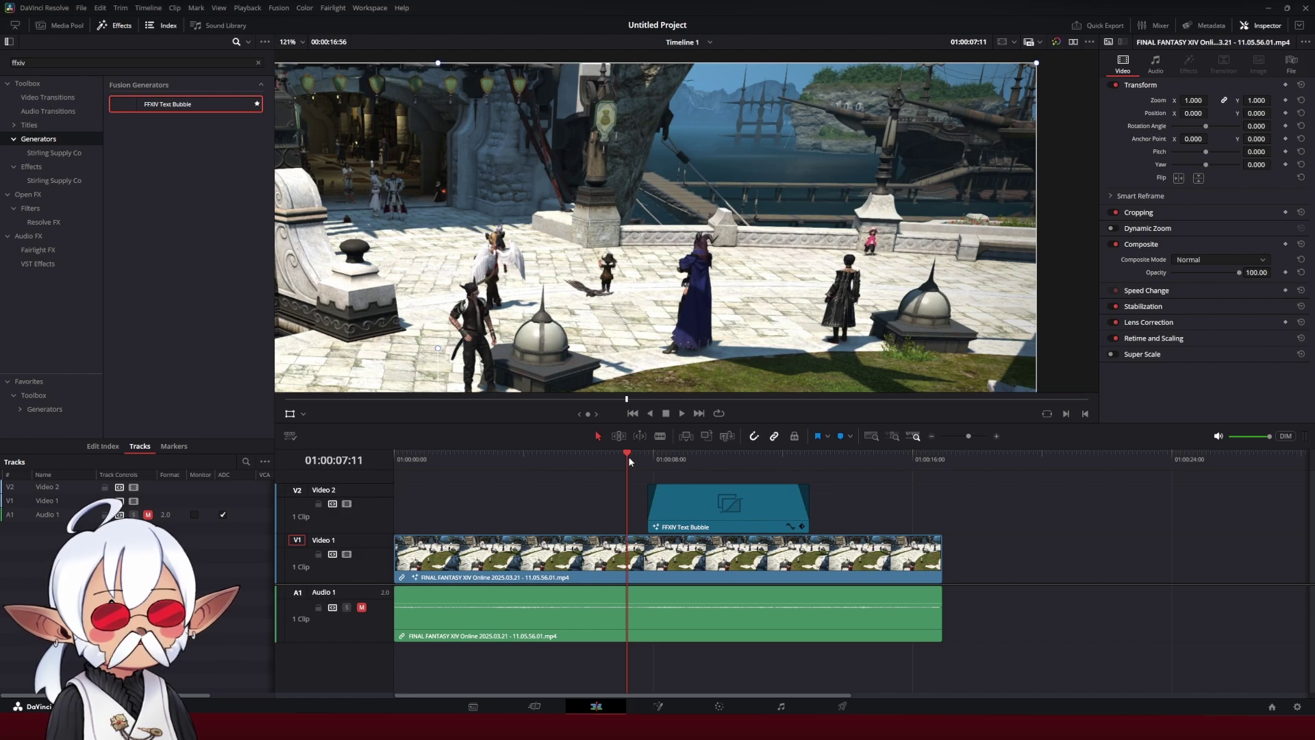
mouse_move(628, 457)
left_mouse_down()
mouse_move(798, 456)
mouse_move(809, 471)
mouse_move(648, 457)
left_mouse_up()
Search Effects for 'transform' and apply Resolve FX Transform to the bubble clip
left_click(687, 522)
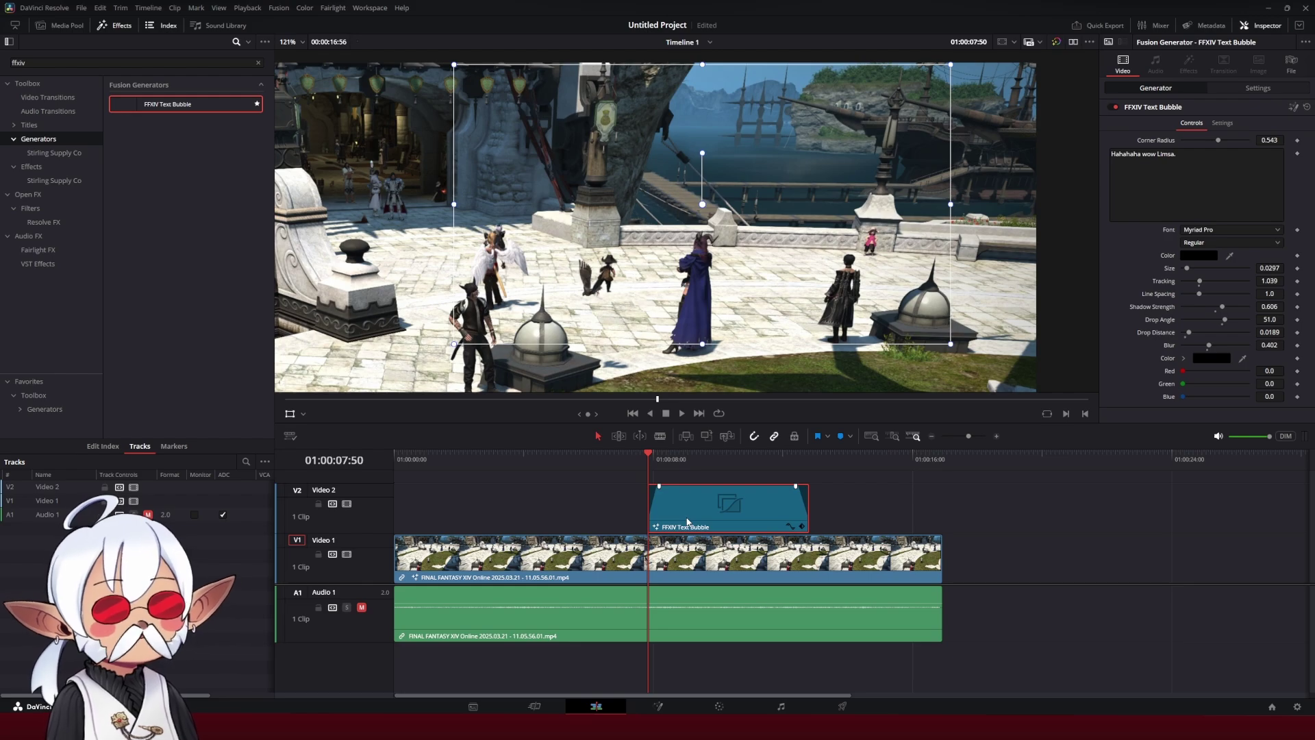
double_click(89, 65)
key("BackSpace")
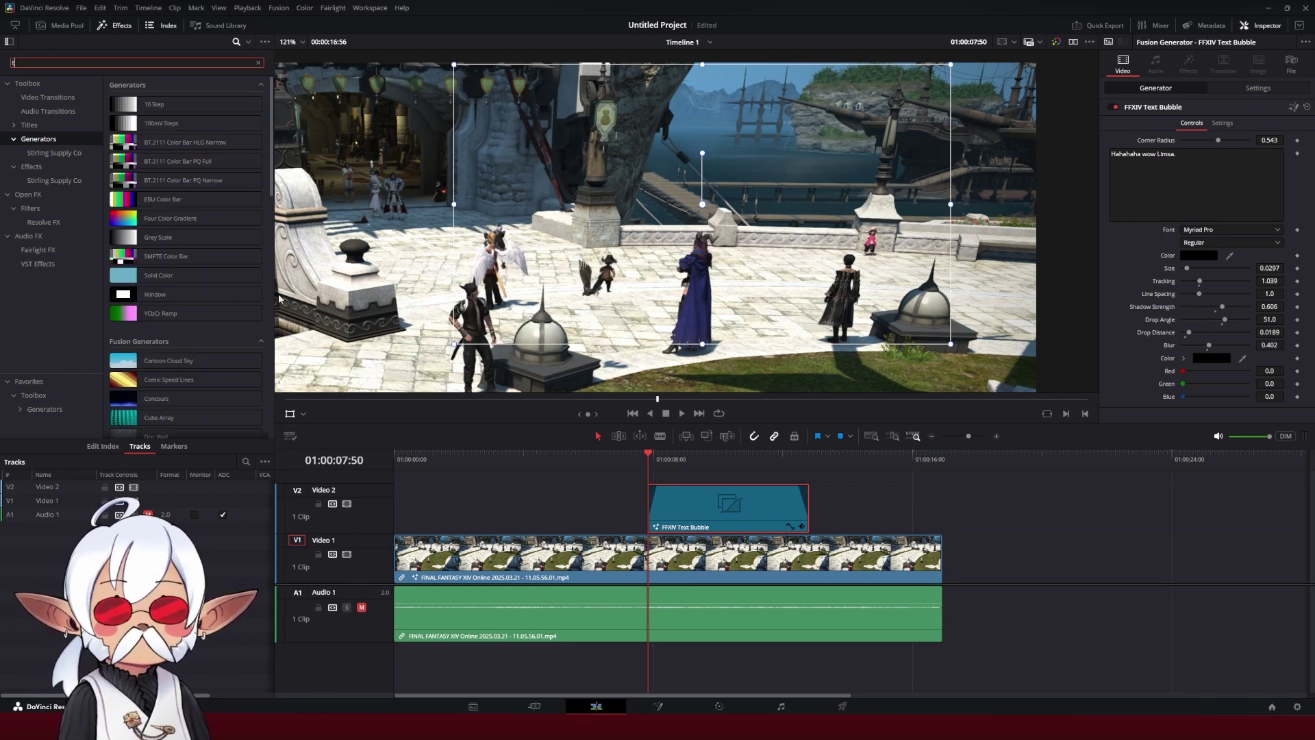
type("transf")
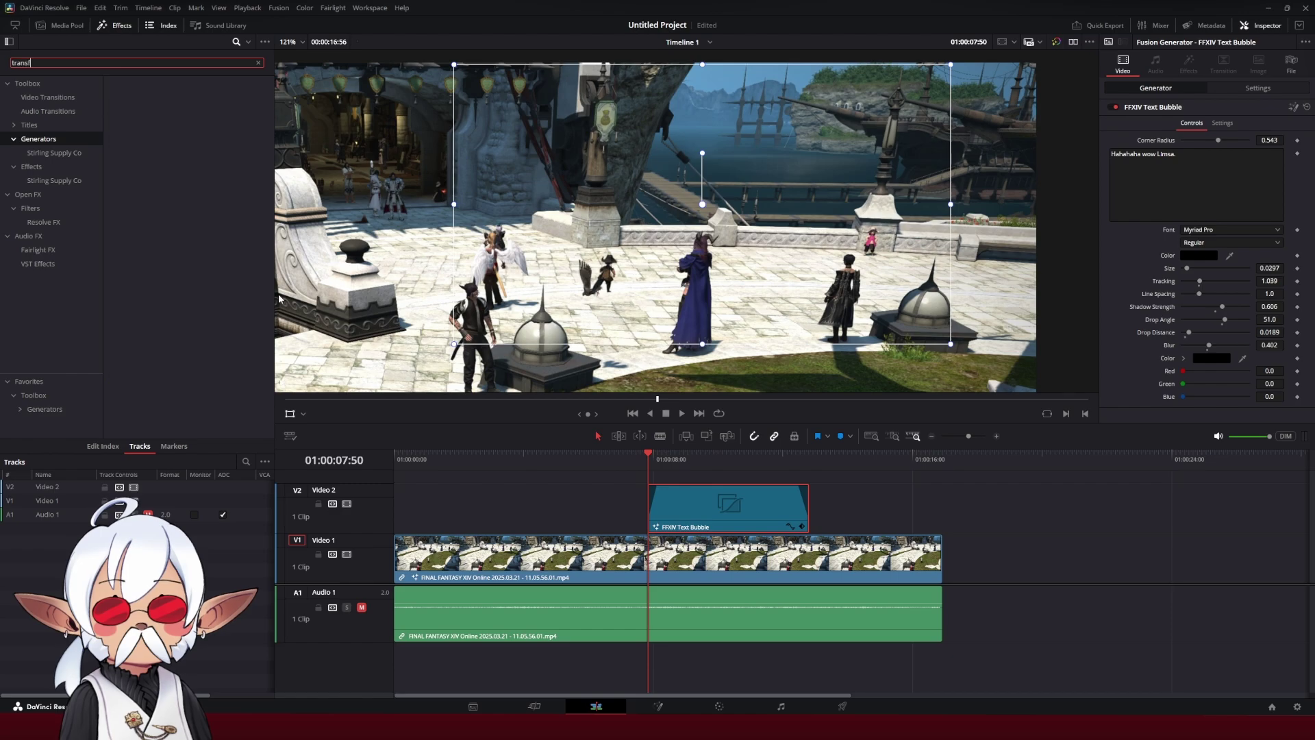
type("orm")
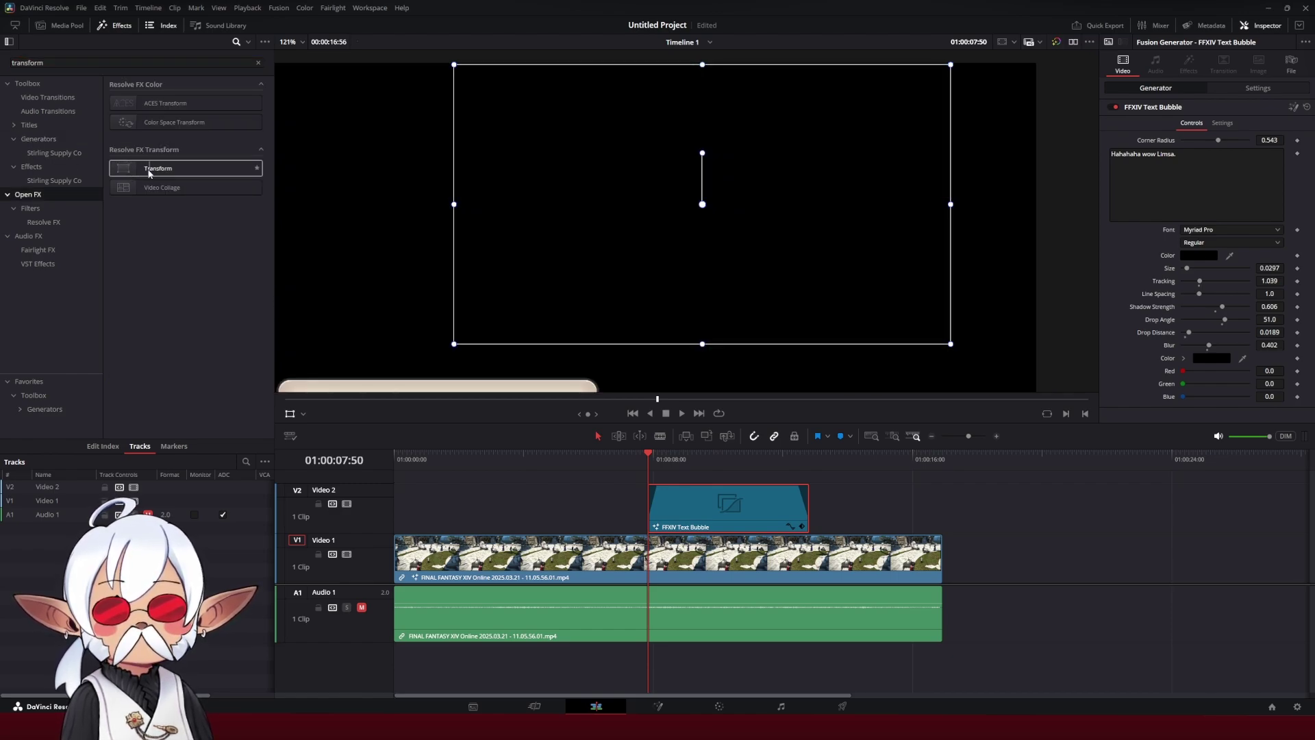
left_click_drag(147, 174, 706, 521)
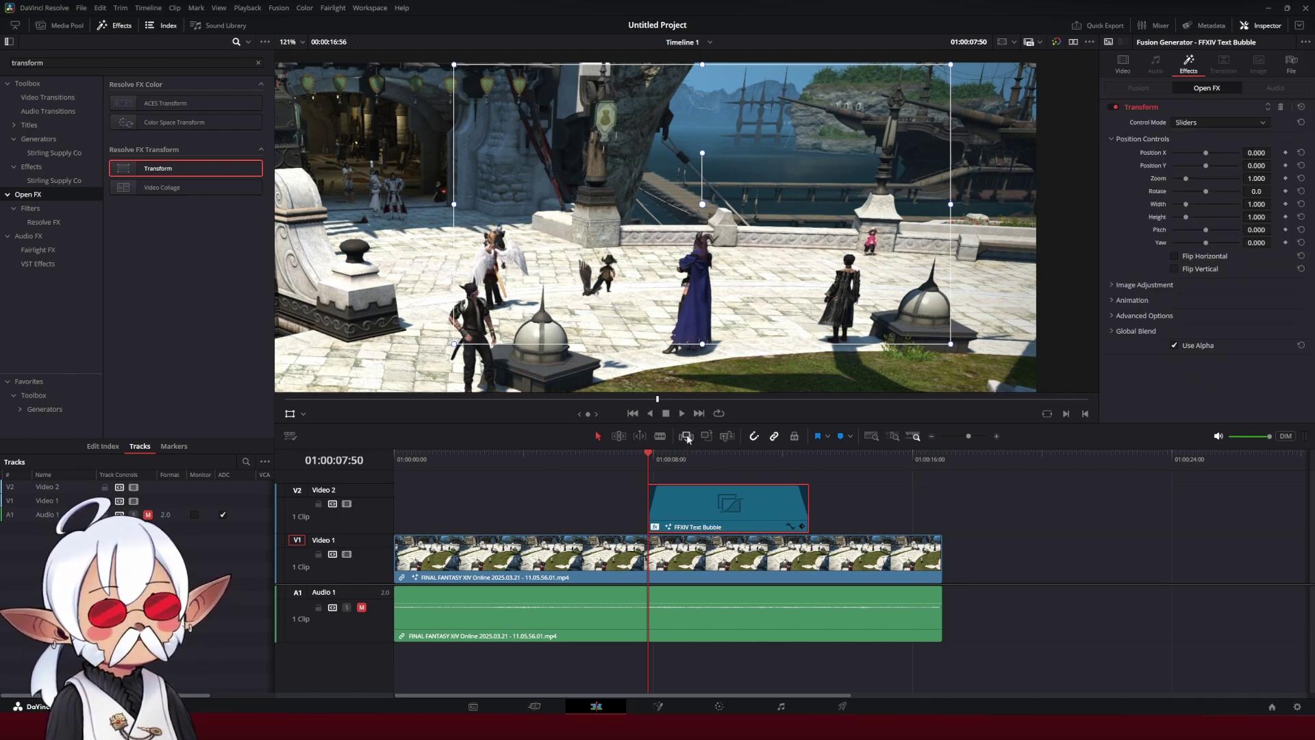
left_click(662, 458)
mouse_move(663, 458)
left_mouse_down()
mouse_move(648, 458)
mouse_move(661, 462)
left_mouse_up()
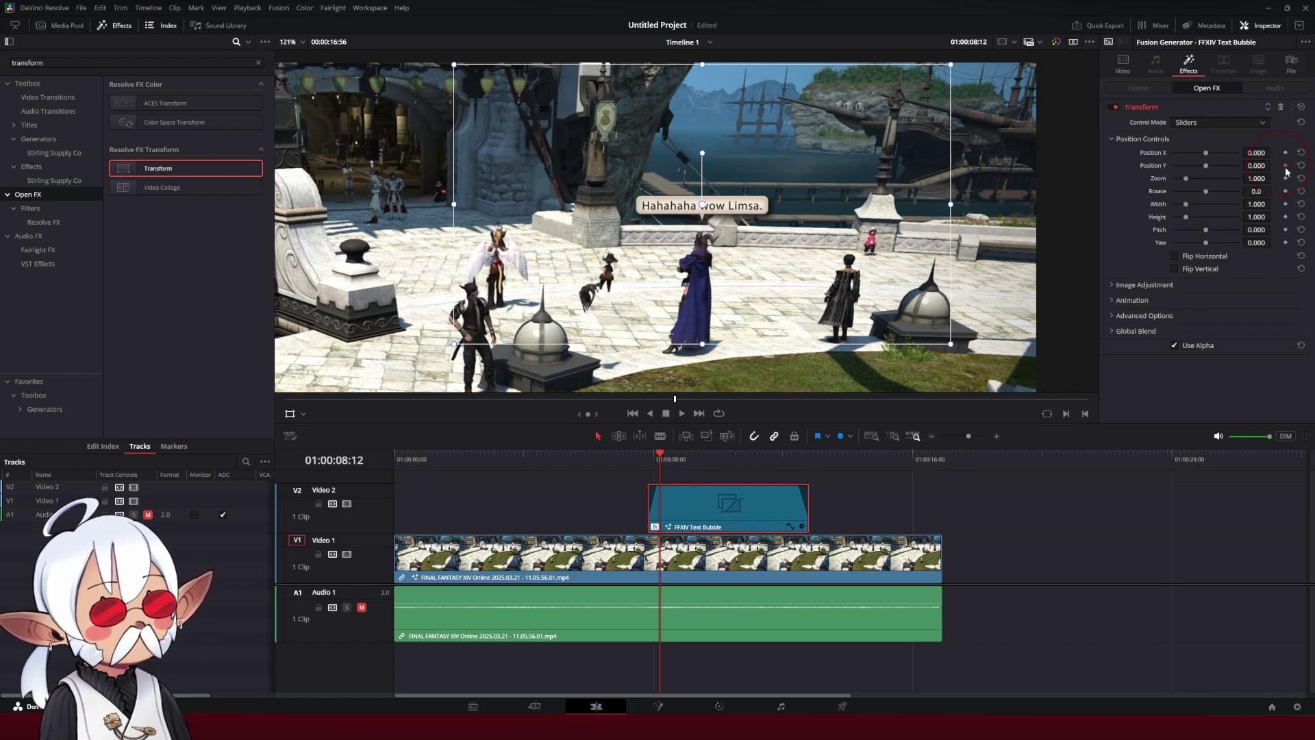
Keyframe the bubble's Transform Position Y at -0.015 at the clip start, 01:00:07:50
left_click(648, 457)
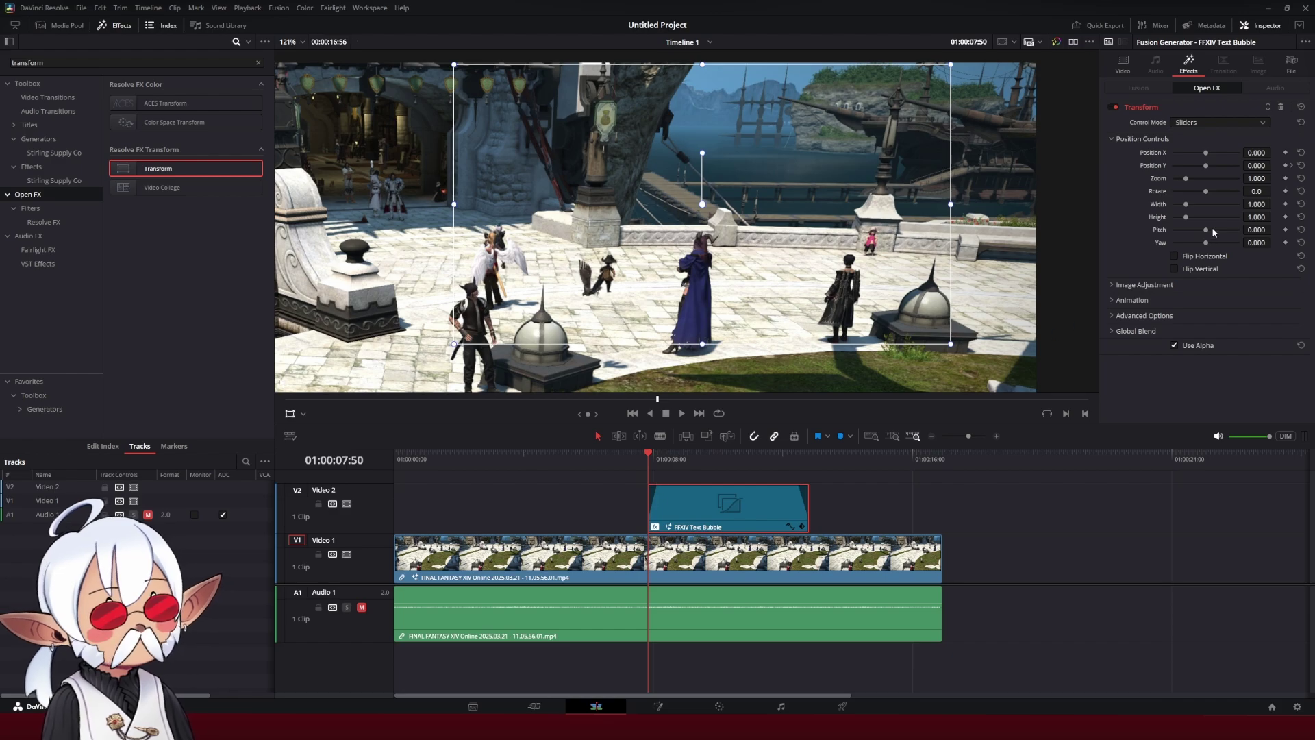
left_click_drag(1256, 165, 1123, 233)
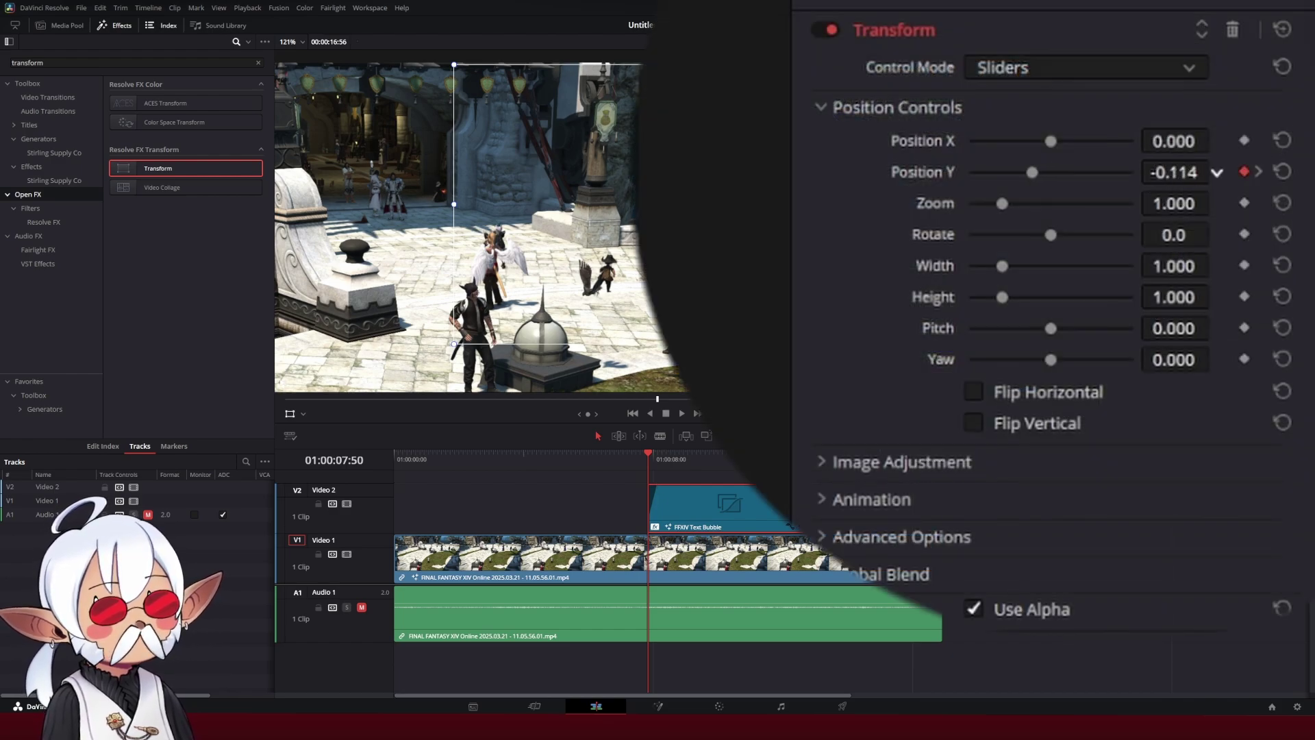
mouse_move(654, 458)
left_mouse_down()
mouse_move(664, 453)
mouse_move(652, 454)
left_mouse_up()
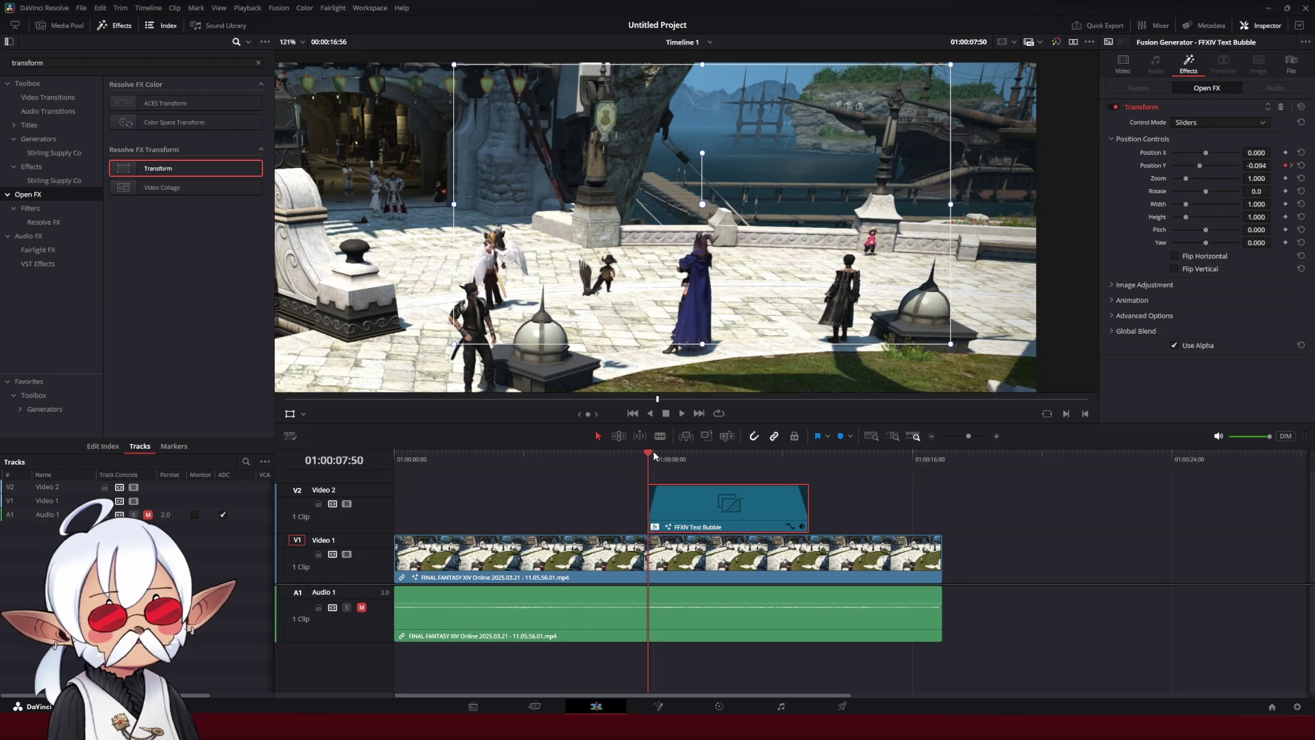
left_click_drag(1257, 165, 1274, 165)
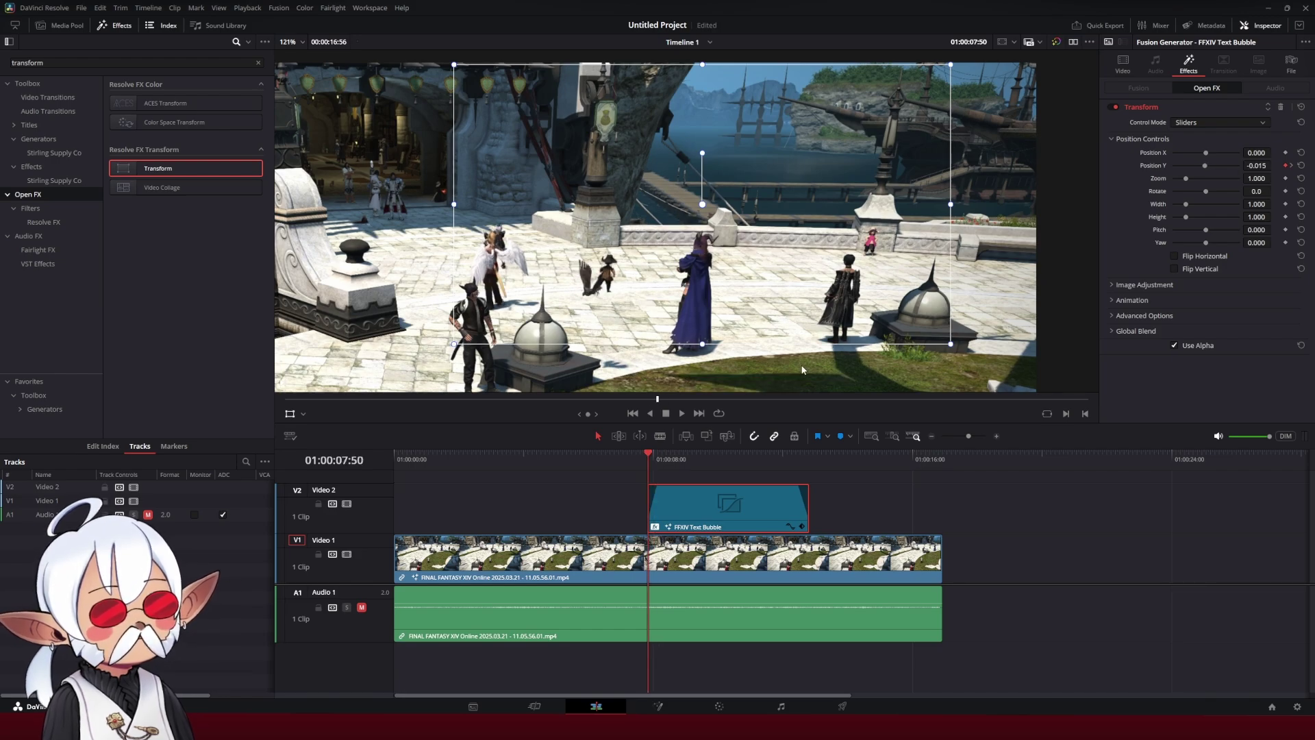
mouse_move(650, 456)
left_mouse_down()
mouse_move(663, 454)
mouse_move(648, 454)
left_mouse_up()
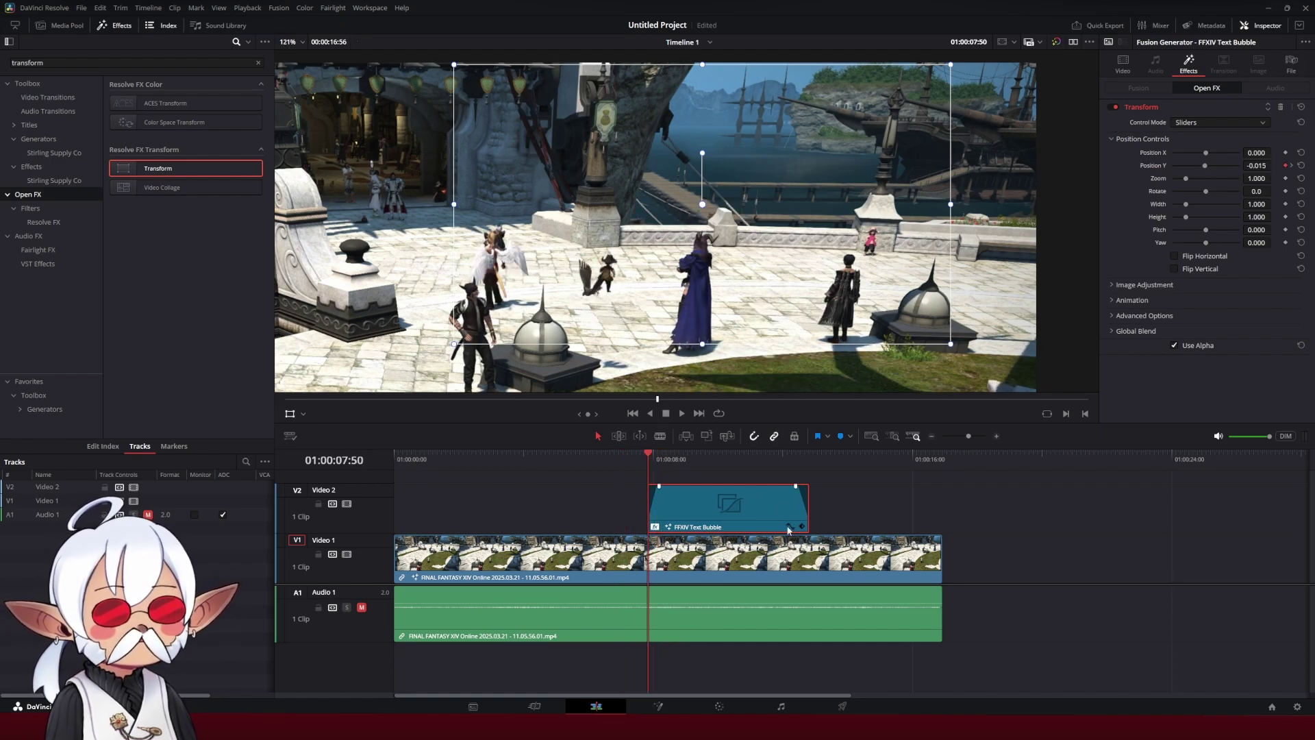
Nudge the bubble's Position Y keyframe in the curve editor and give it a different ease
left_click(792, 527)
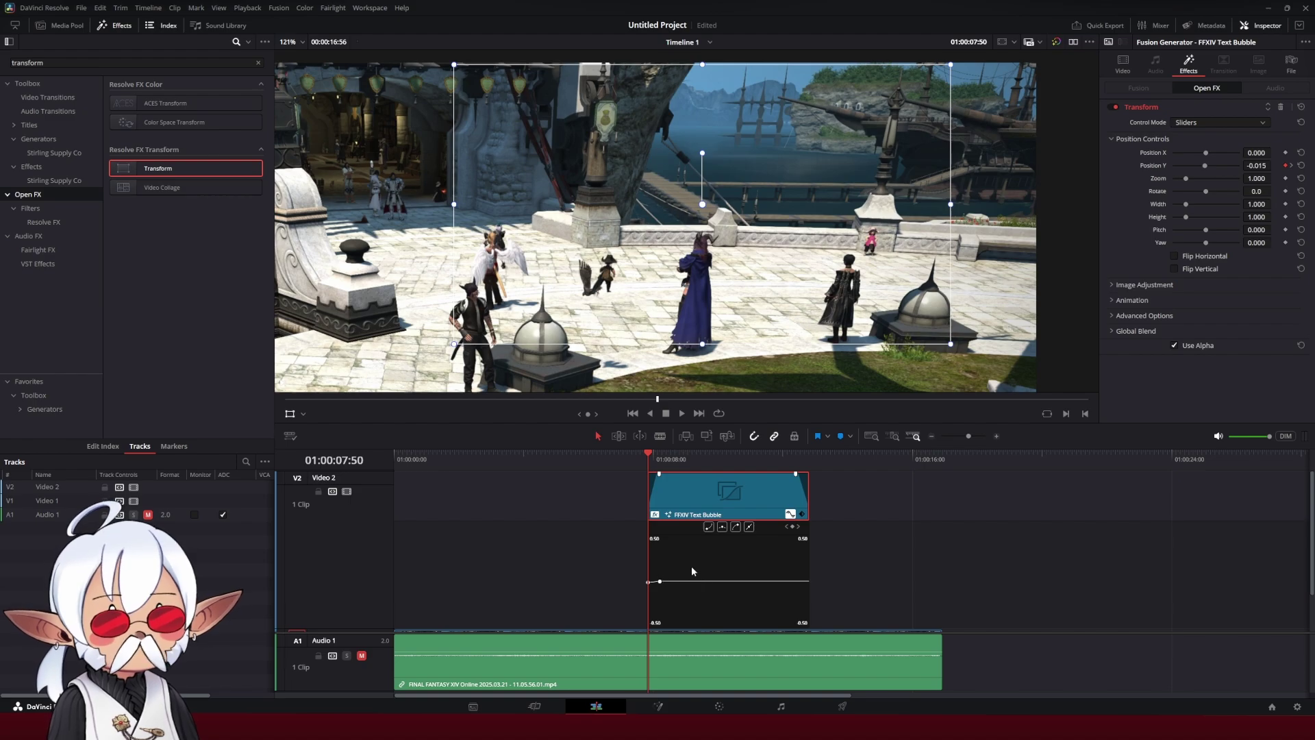
mouse_move(661, 582)
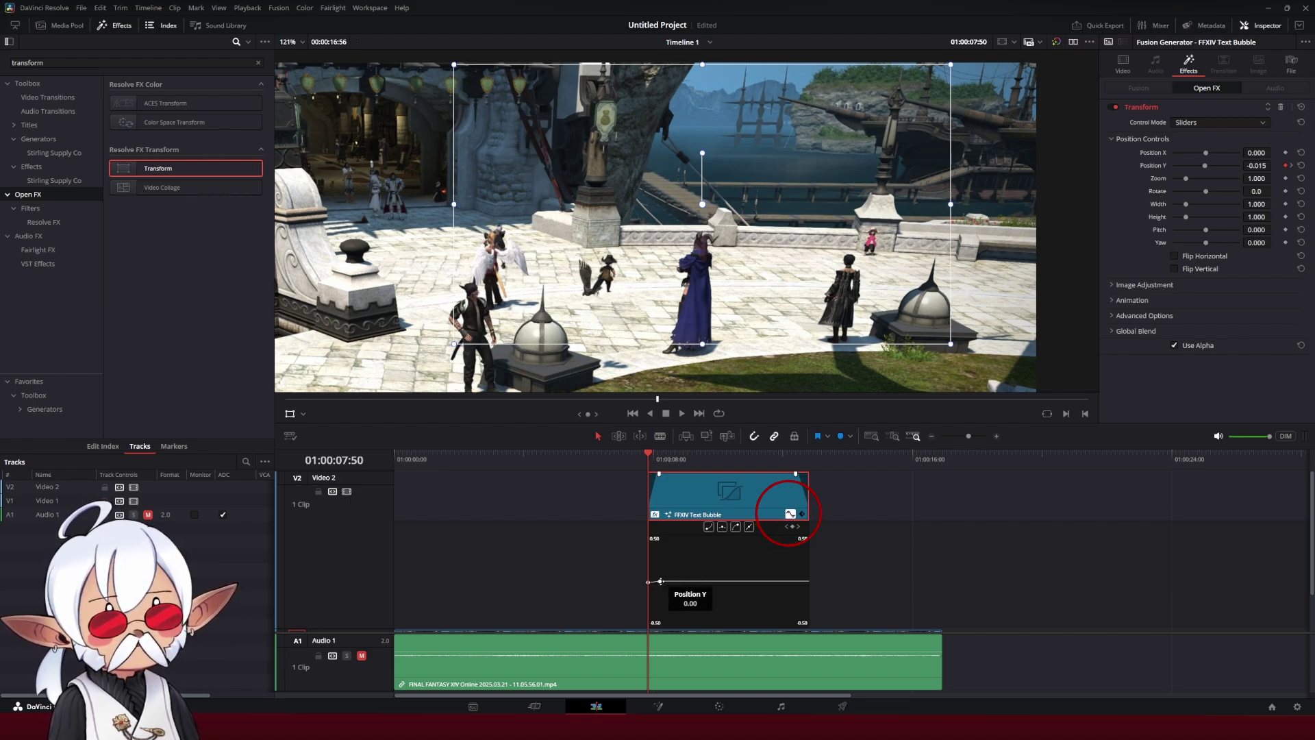
left_click_drag(660, 582, 655, 580)
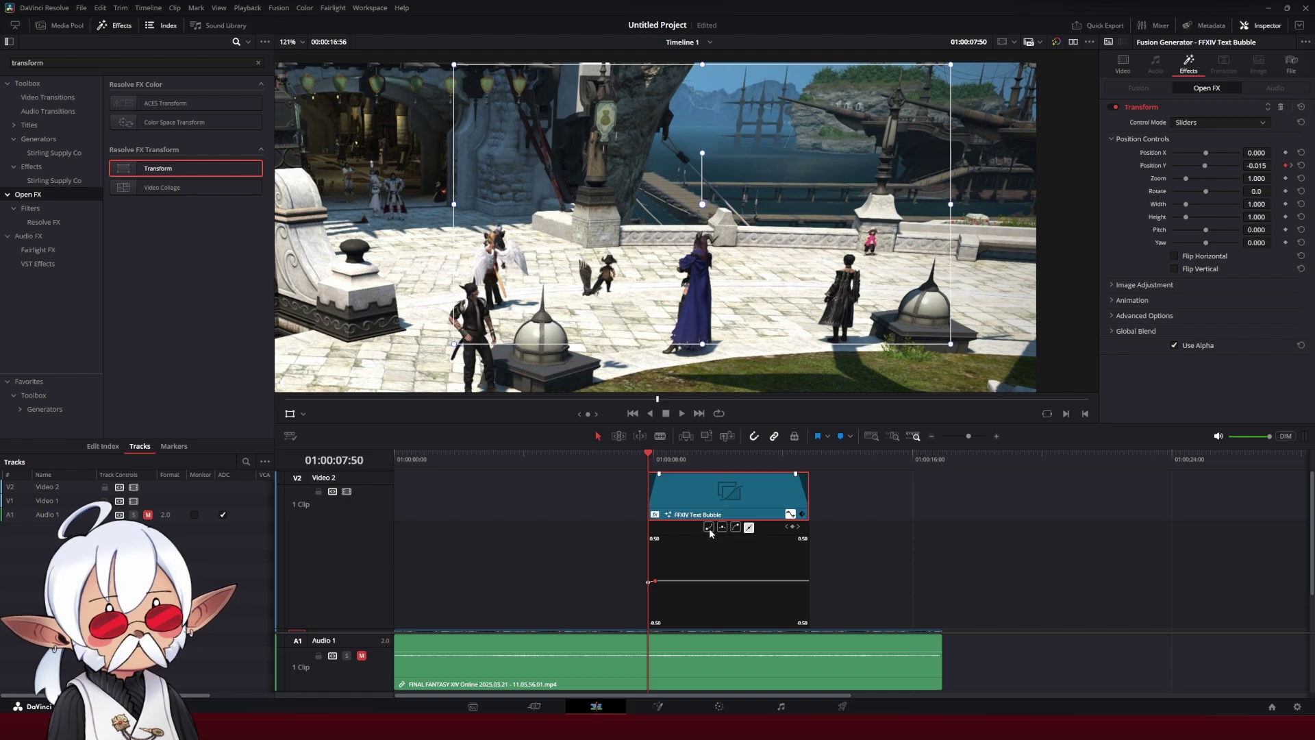
left_click(736, 527)
Play the bubble animation back full-screen from 01:00:07:12
key("space")
left_click(624, 460)
key("space")
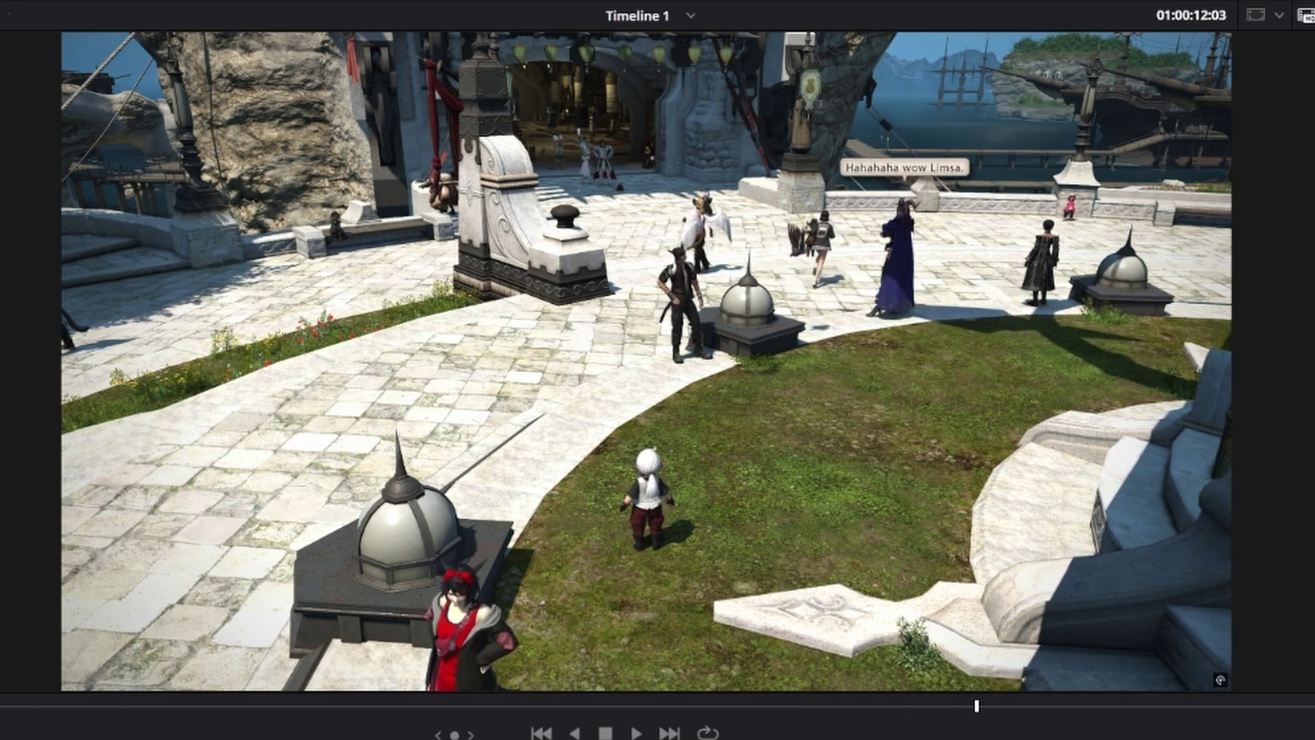
Blade the Video 1 game footage and its audio at 01:00:09:09
key("Escape")
left_click(772, 459)
left_click_drag(771, 458, 705, 456)
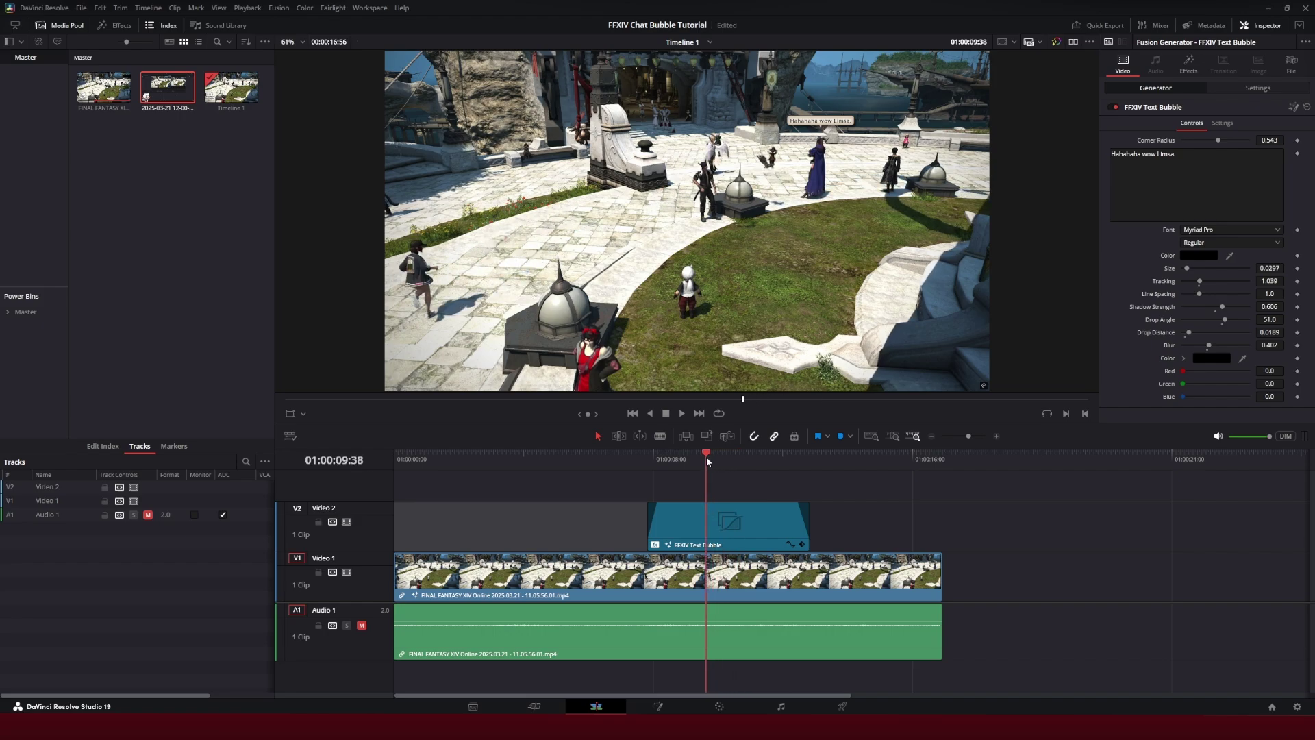
left_click(741, 577)
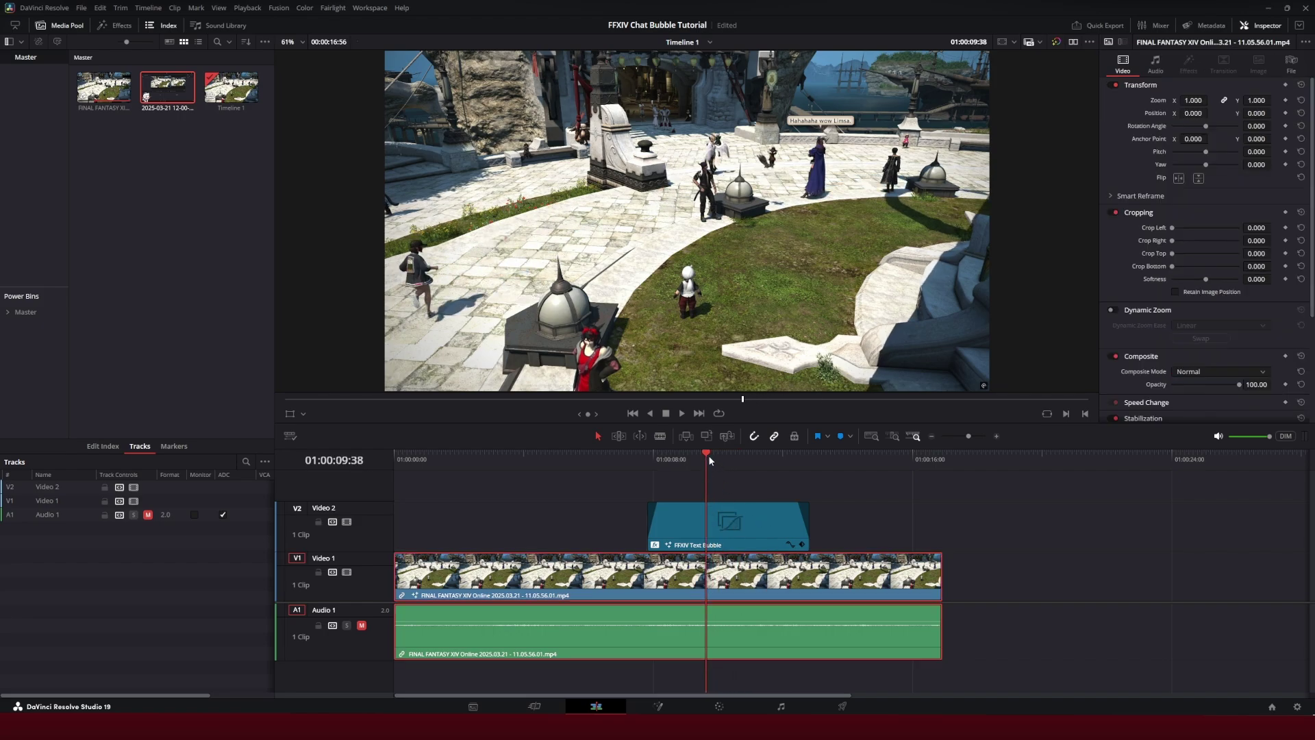
mouse_move(709, 455)
left_mouse_down()
mouse_move(721, 455)
mouse_move(692, 458)
mouse_move(702, 455)
left_mouse_up()
left_click(660, 436)
left_click(701, 575)
Make a second cut further along to isolate a middle clip, then select that clip
left_click_drag(704, 454, 825, 467)
left_click(825, 568)
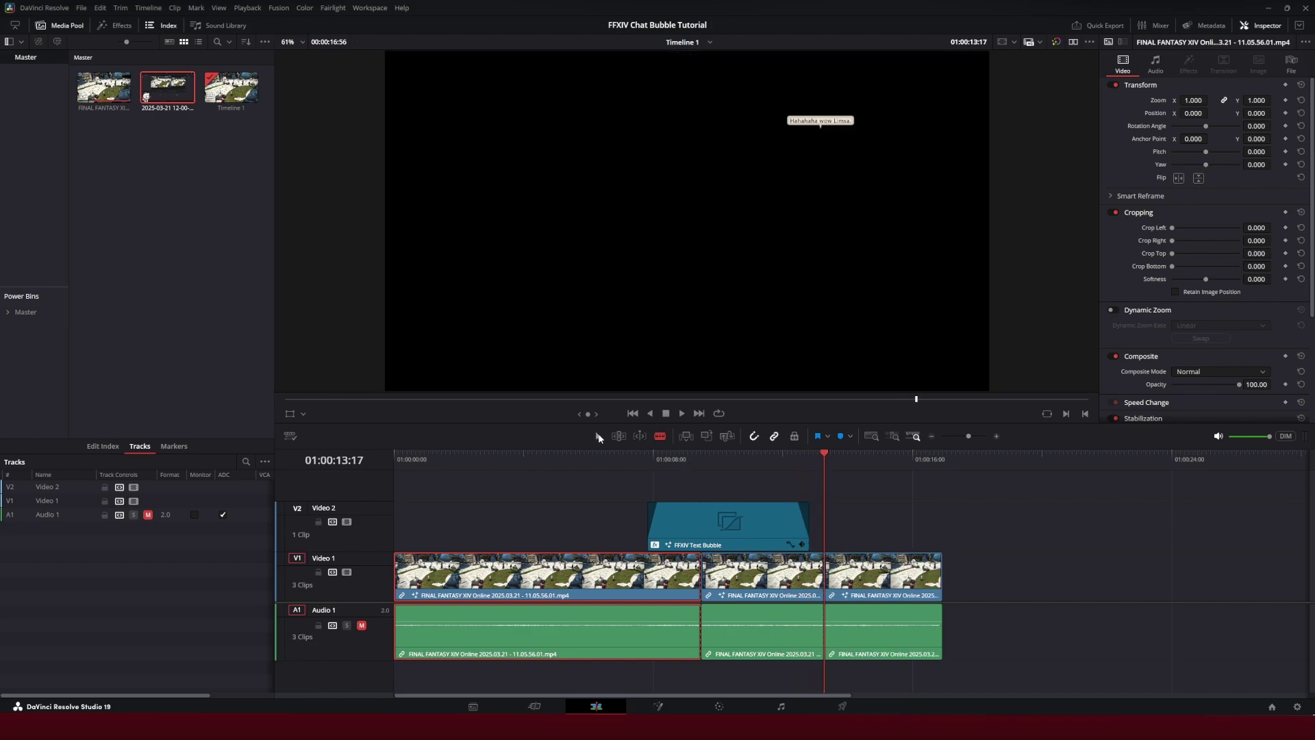
key("a")
left_click_drag(828, 461, 725, 460)
left_click(802, 609)
Line the text bubble's start up with the first cut and play back to check its timing
left_click_drag(744, 524, 823, 535)
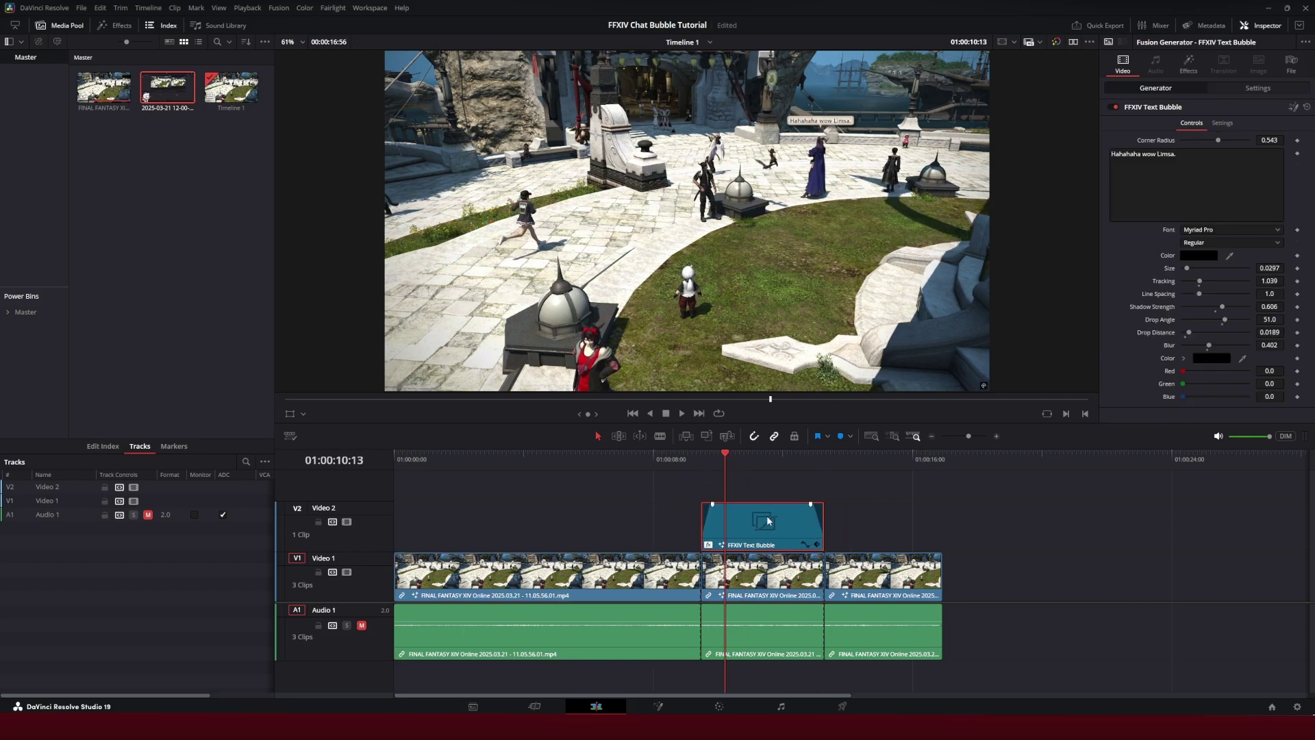
key("space")
mouse_move(730, 458)
left_mouse_down()
mouse_move(702, 458)
mouse_move(812, 465)
mouse_move(721, 476)
left_mouse_up()
Combine the middle footage and bubble into a new Fusion clip and open it on the Fusion page
left_click(764, 576)
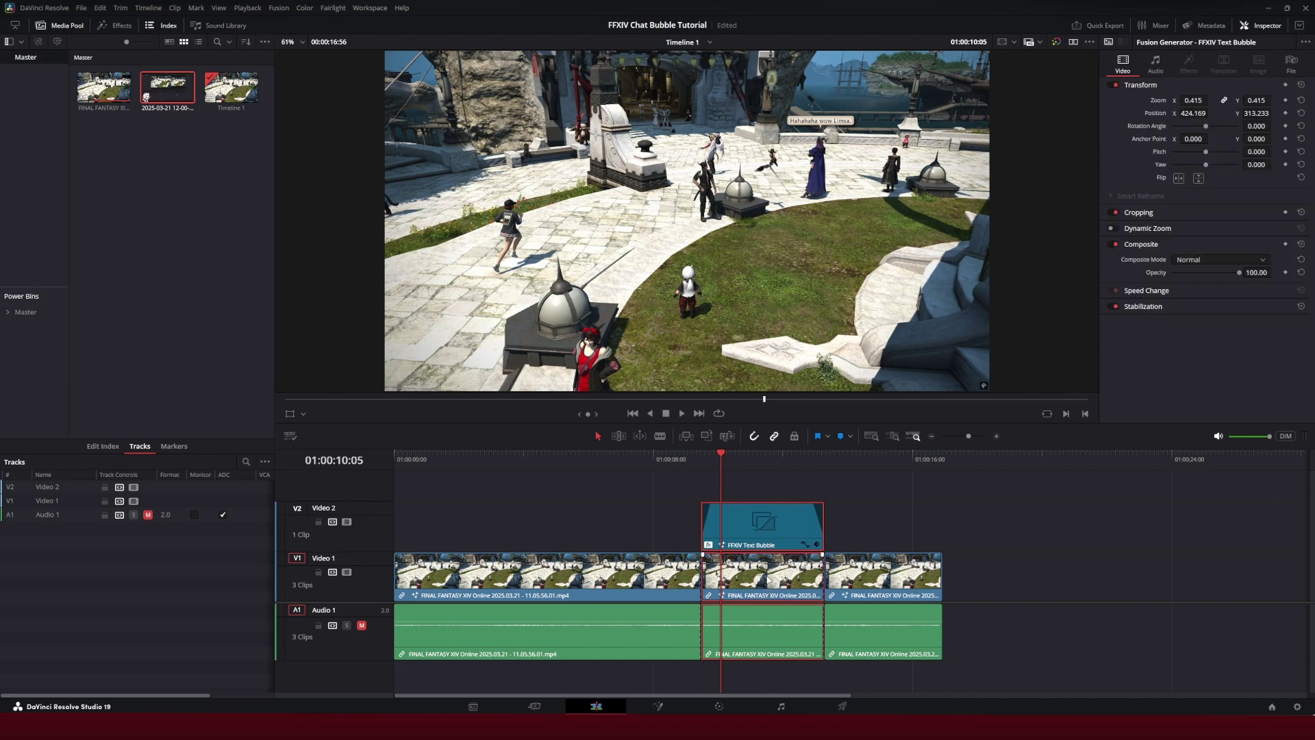
right_click(767, 576)
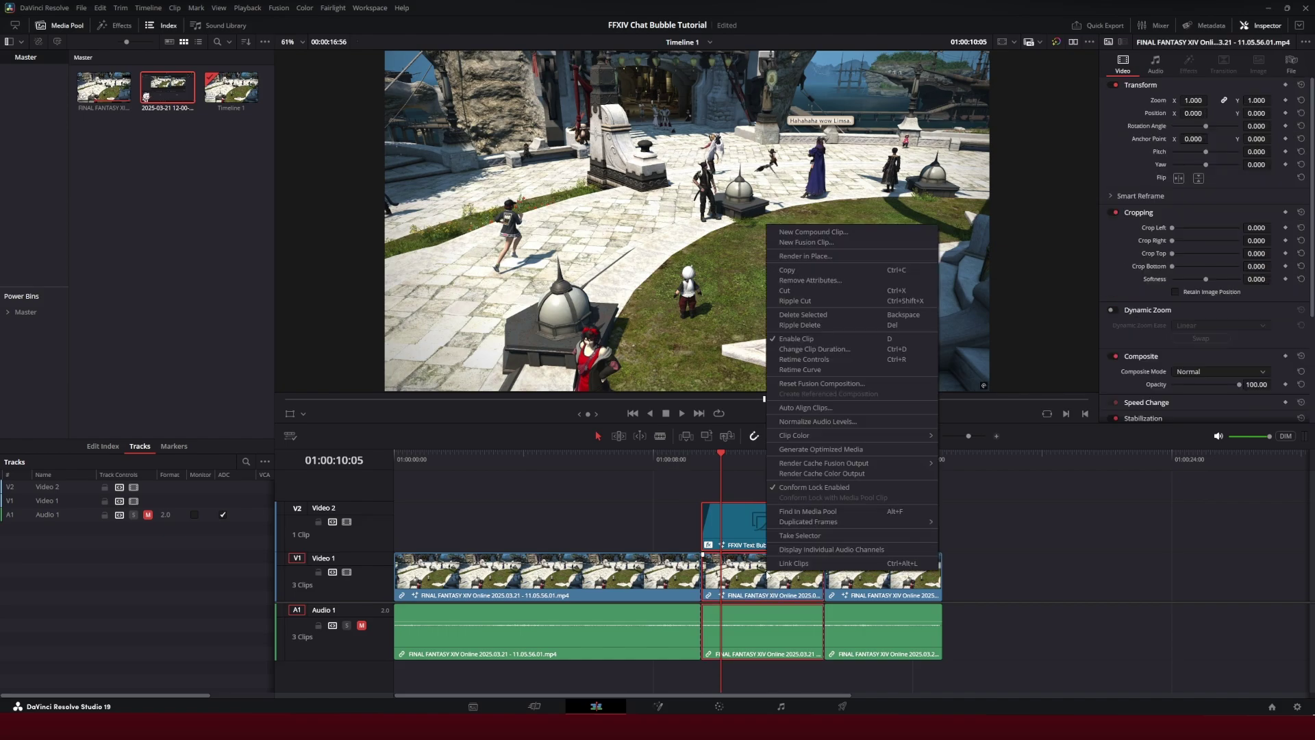
left_click(801, 243)
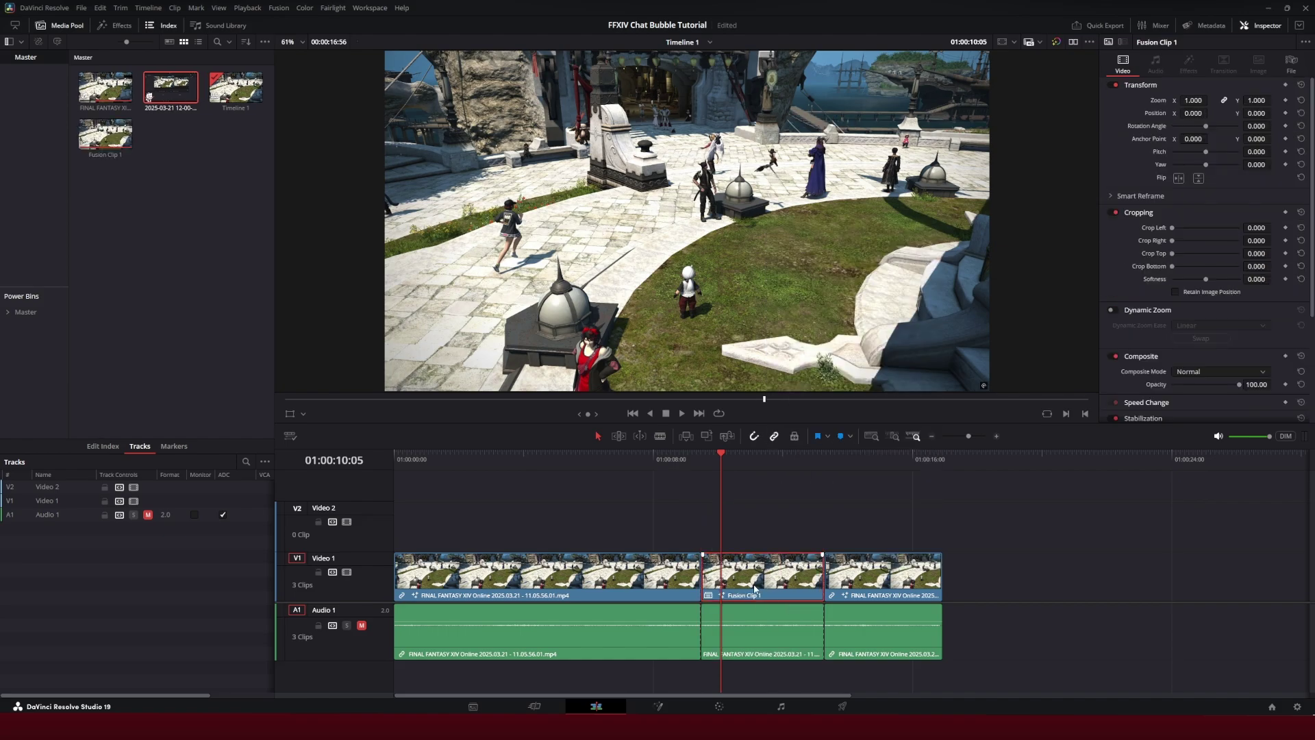
left_click(658, 706)
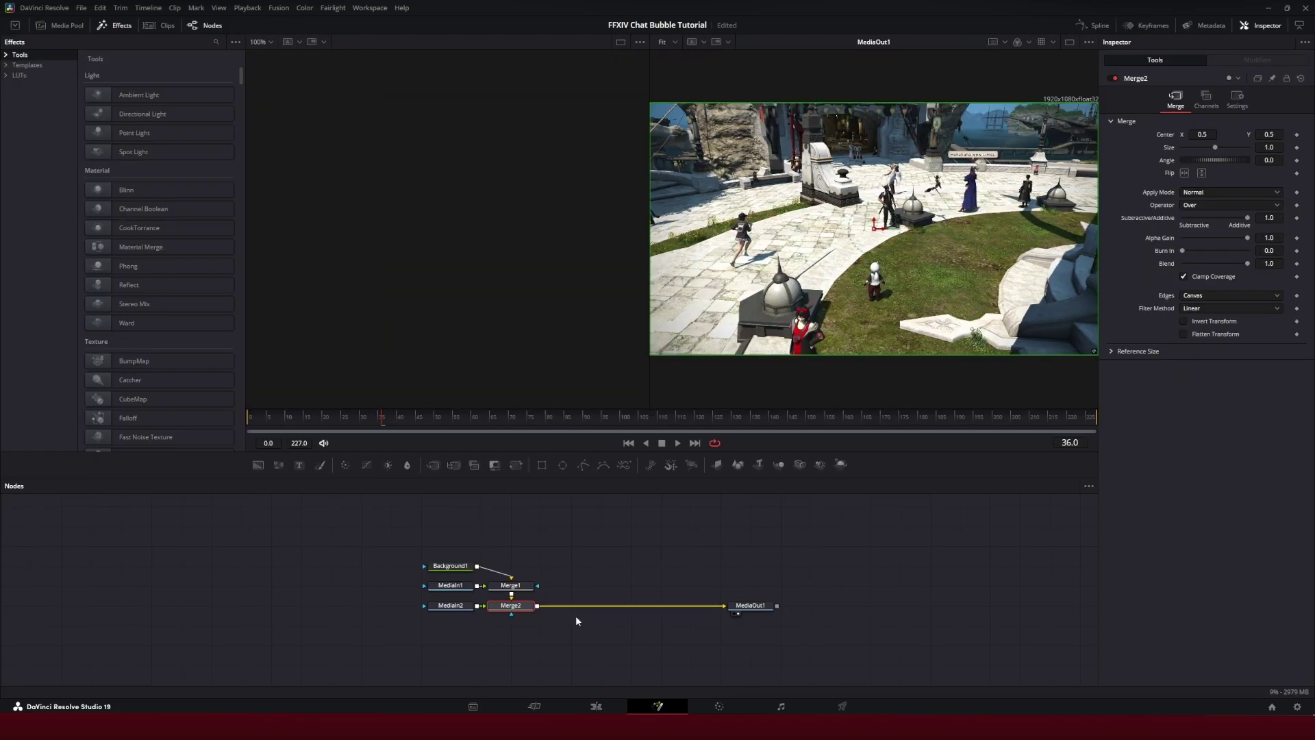
Move Background1 higher and reposition MediaOut1 to tidy the node tree
left_click(463, 569)
left_click_drag(453, 553, 481, 531)
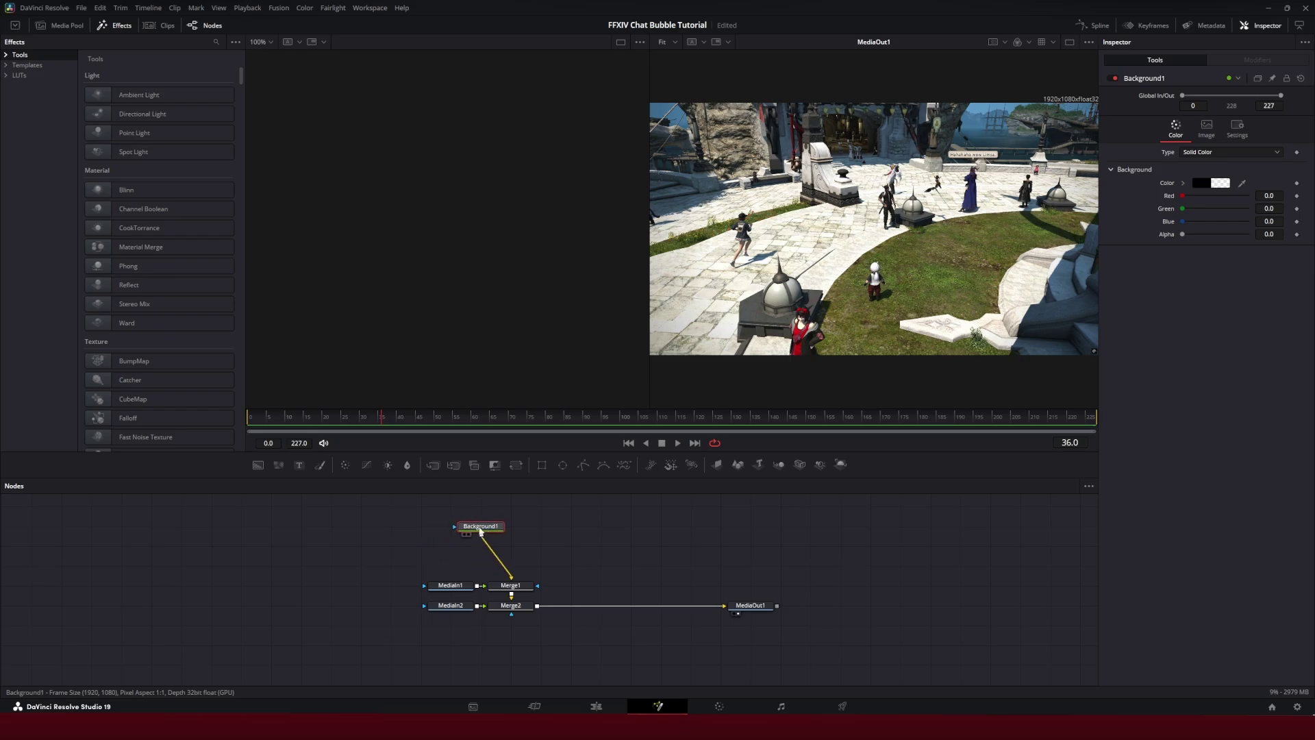
left_click(450, 589)
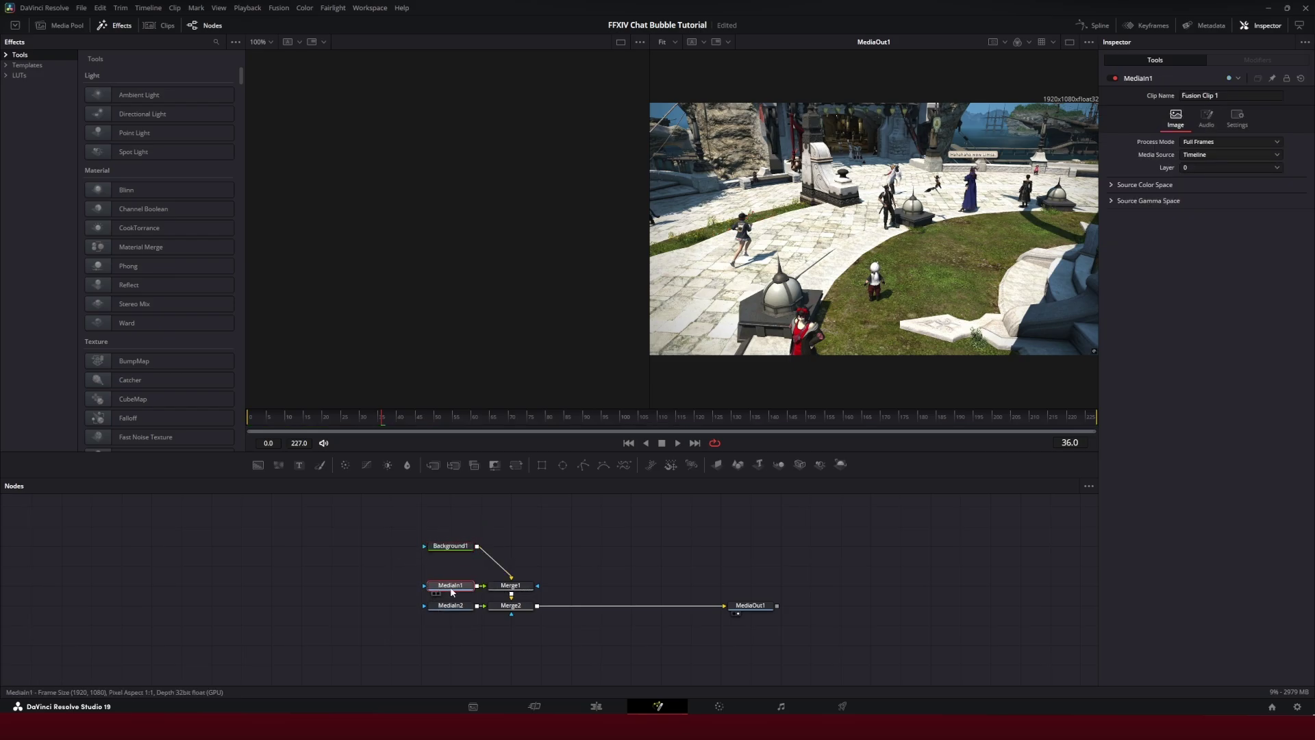
left_click(510, 605)
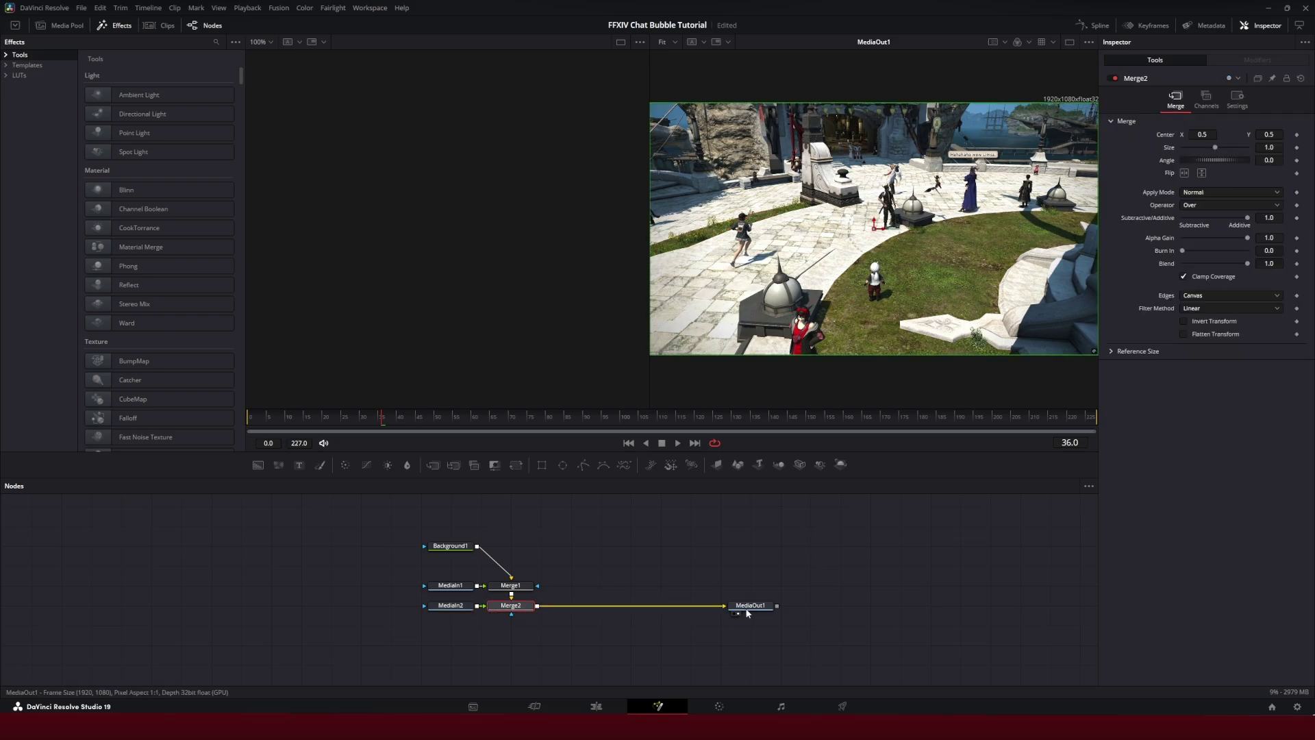
left_click_drag(747, 613, 804, 612)
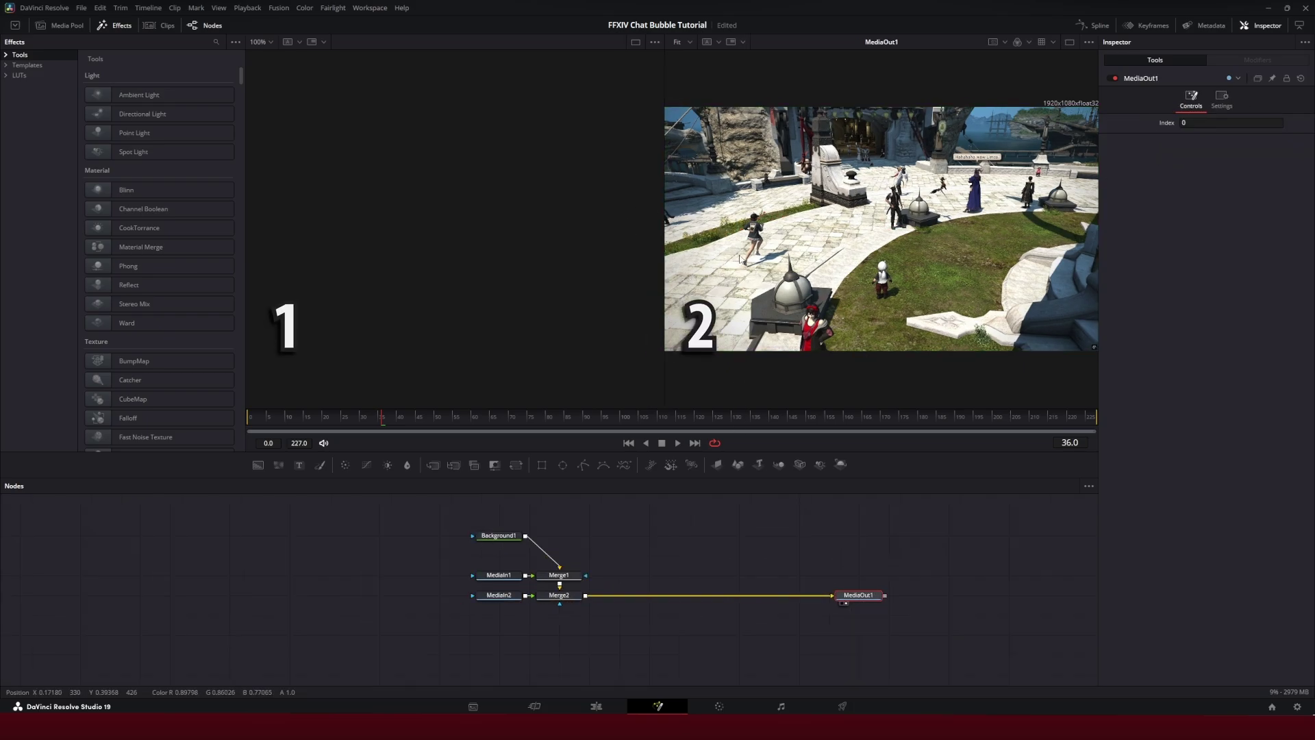
mouse_move(863, 602)
left_mouse_down()
mouse_move(893, 602)
mouse_move(863, 583)
mouse_move(845, 605)
left_mouse_up()
left_click(860, 596)
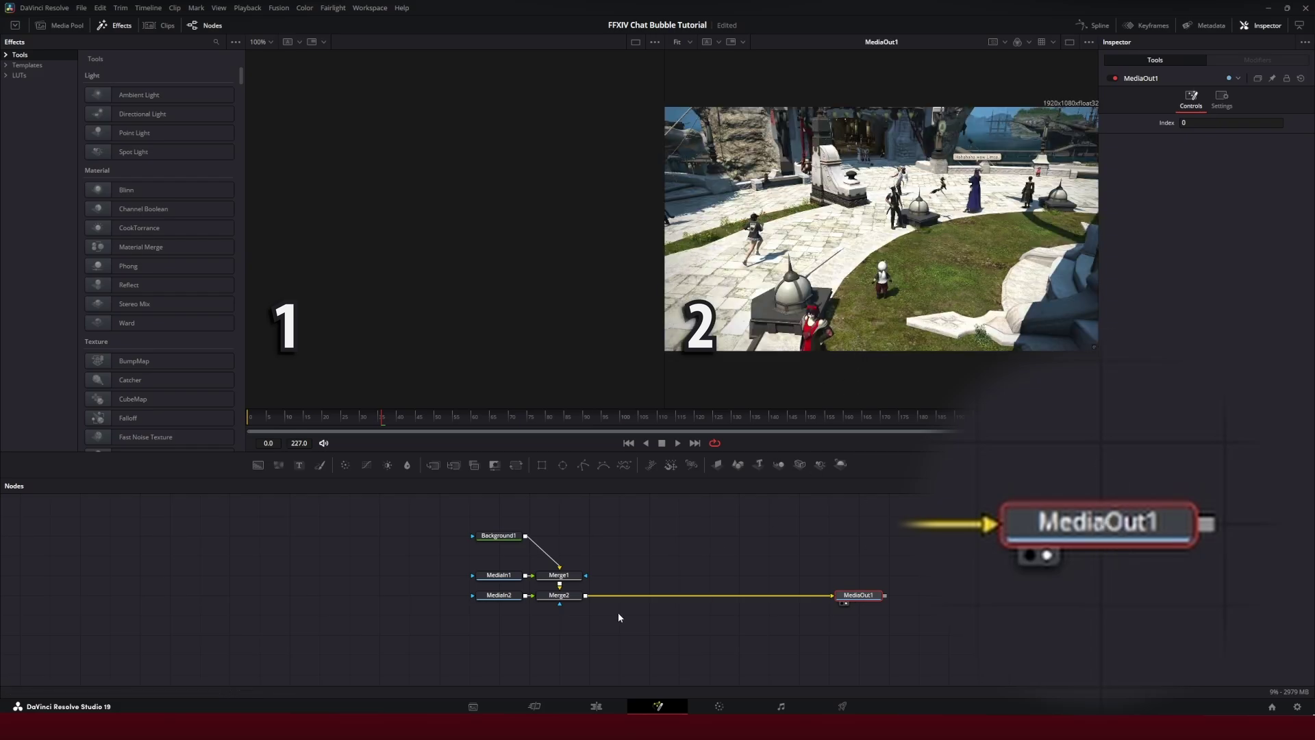
View Merge2, MediaIn1 and finally MediaIn2's transparent-background bubble in the left viewer
left_click(552, 596)
key("1")
left_click(551, 577)
left_click(498, 535)
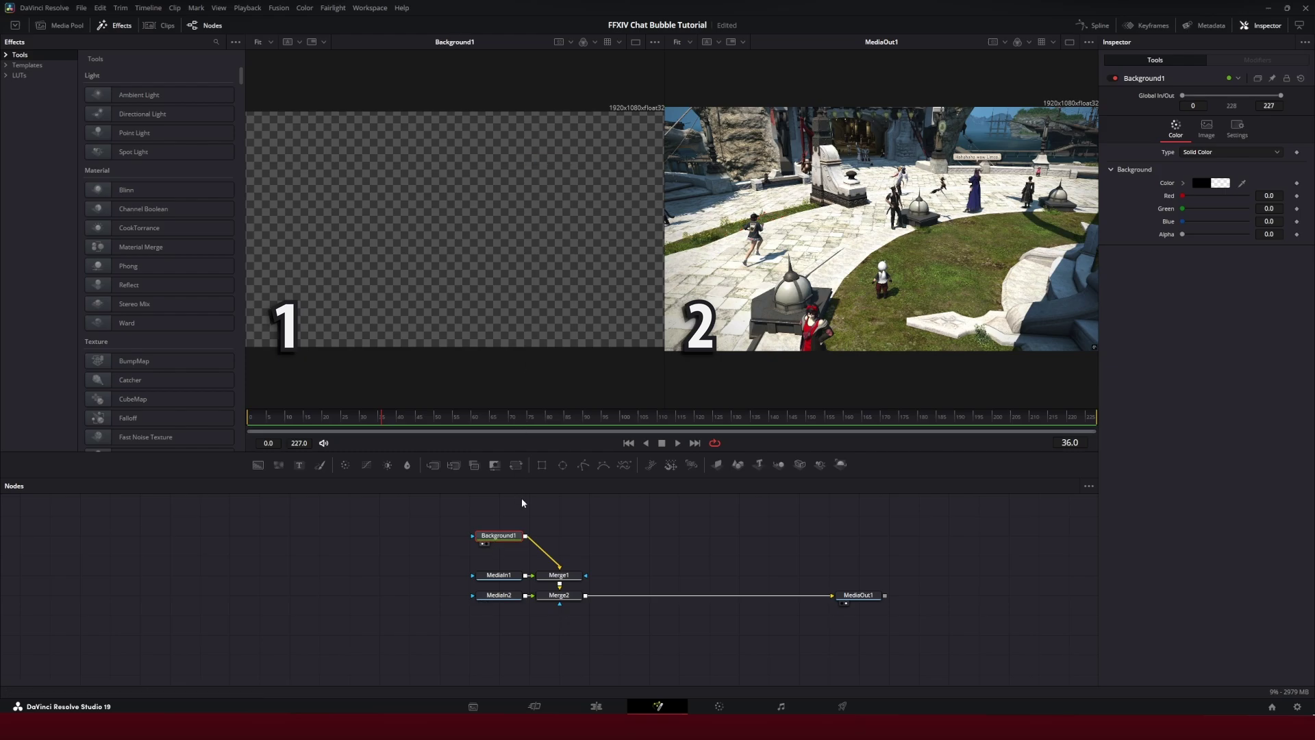
left_click(498, 576)
key("1")
left_click(501, 600)
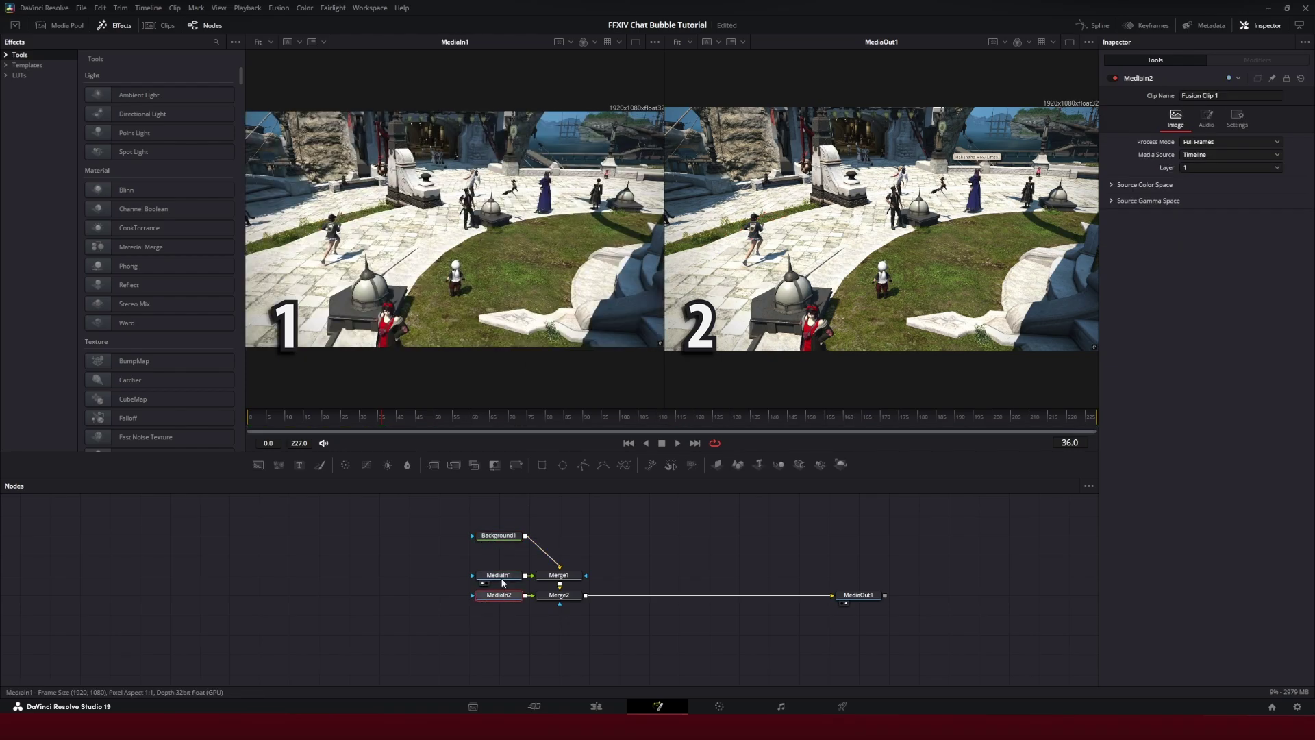
left_click(502, 577)
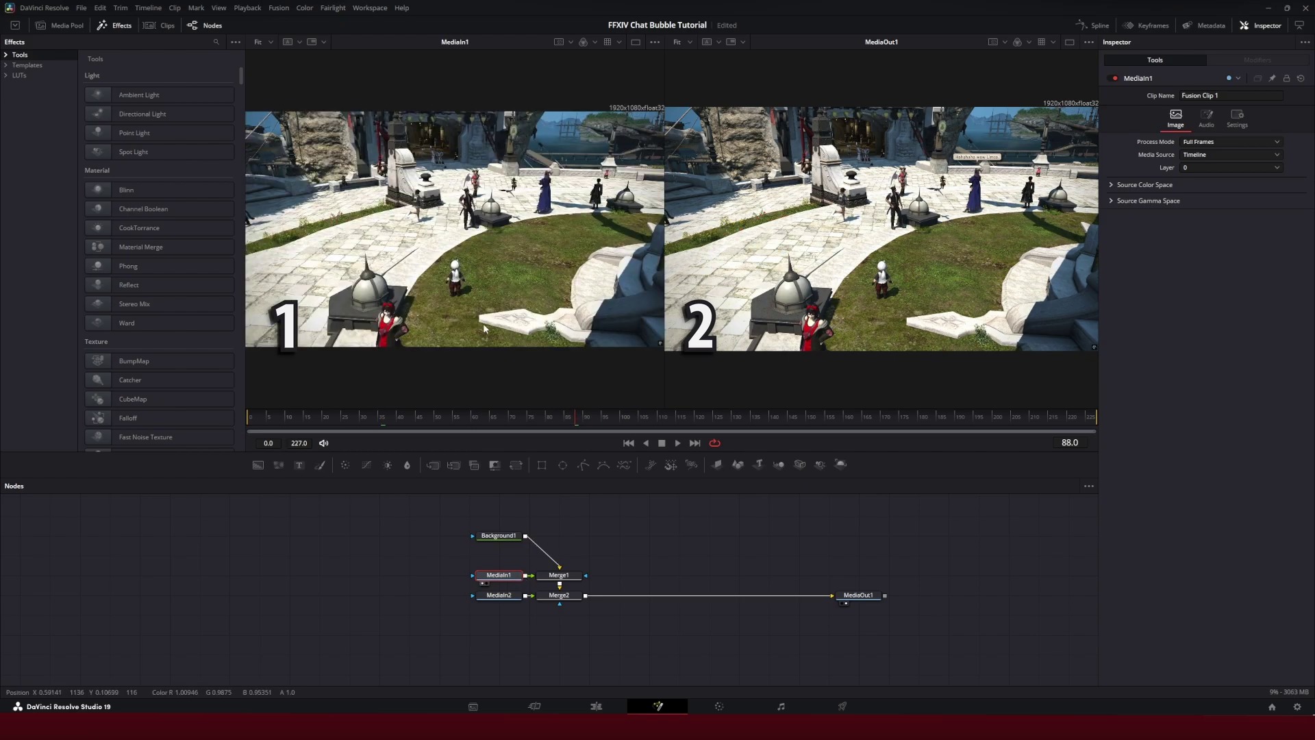
left_click(509, 594)
key("1")
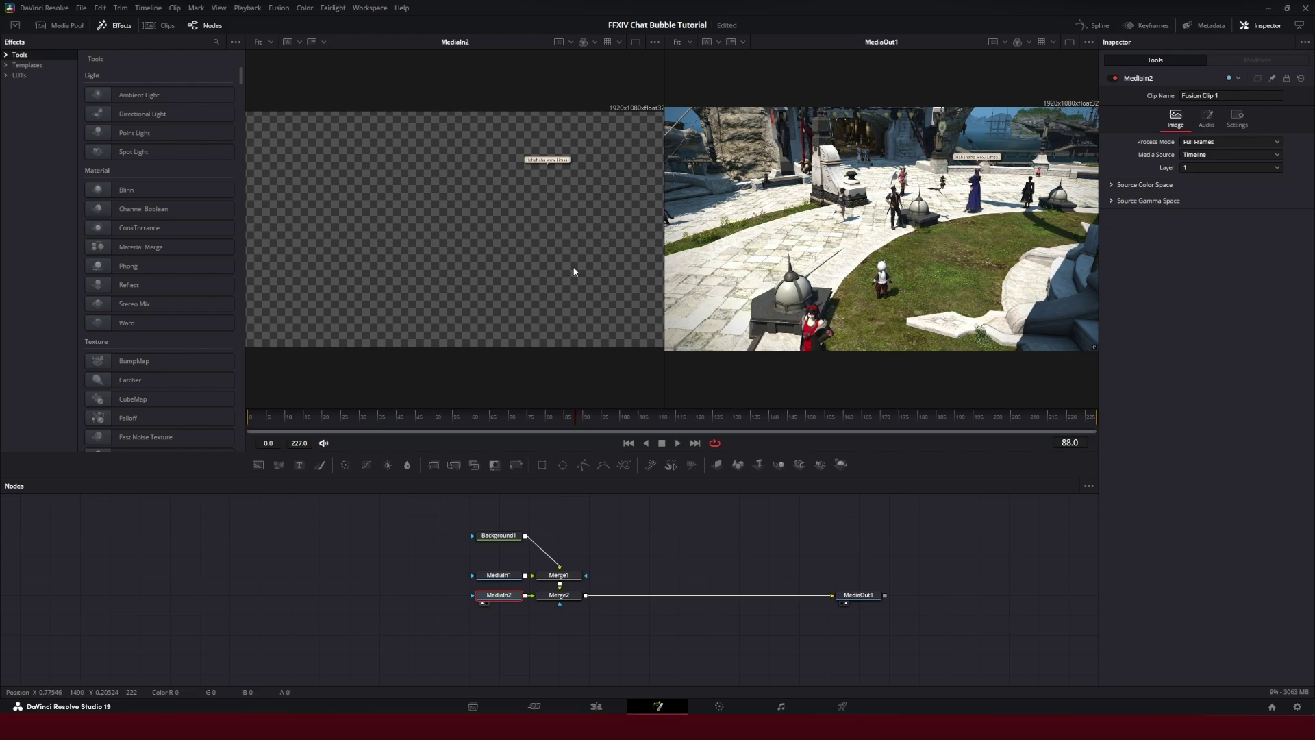
Delete Merge1 and Merge2, leaving MediaIn1 and MediaIn2 unconnected
left_click(492, 576)
key("1")
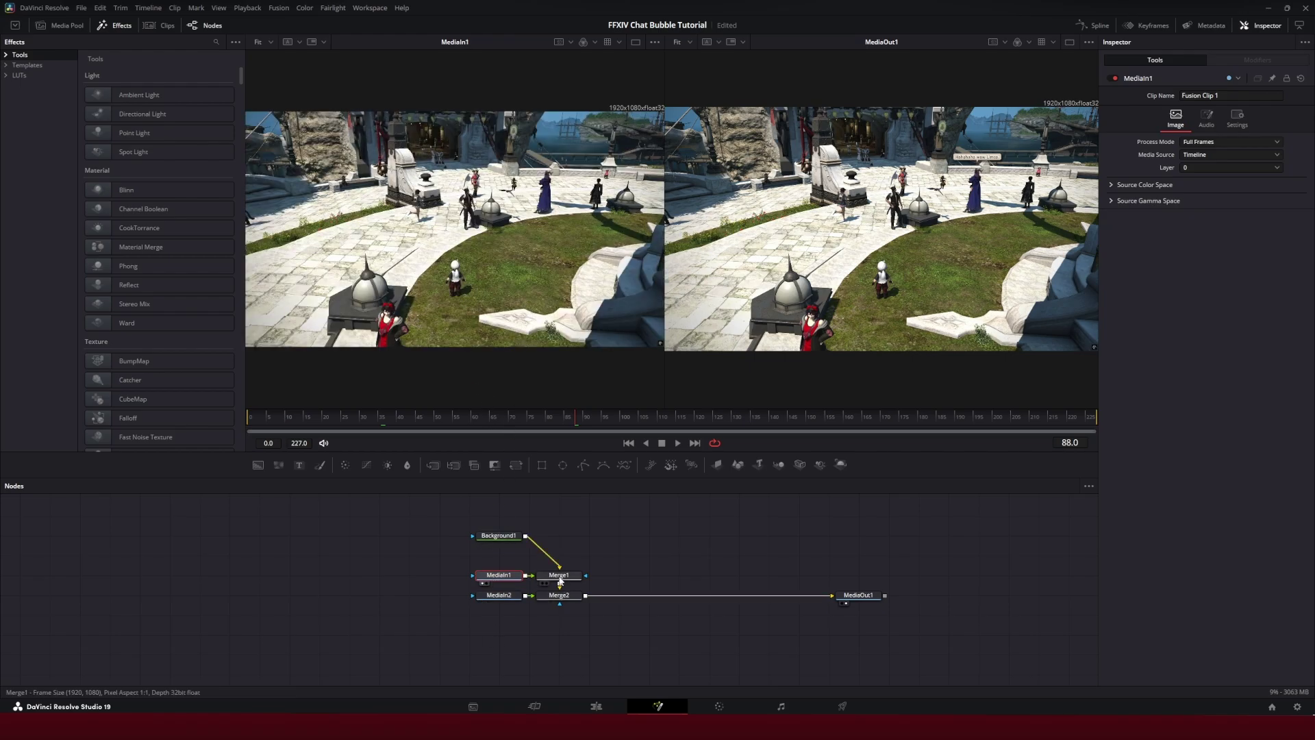
left_click(568, 597)
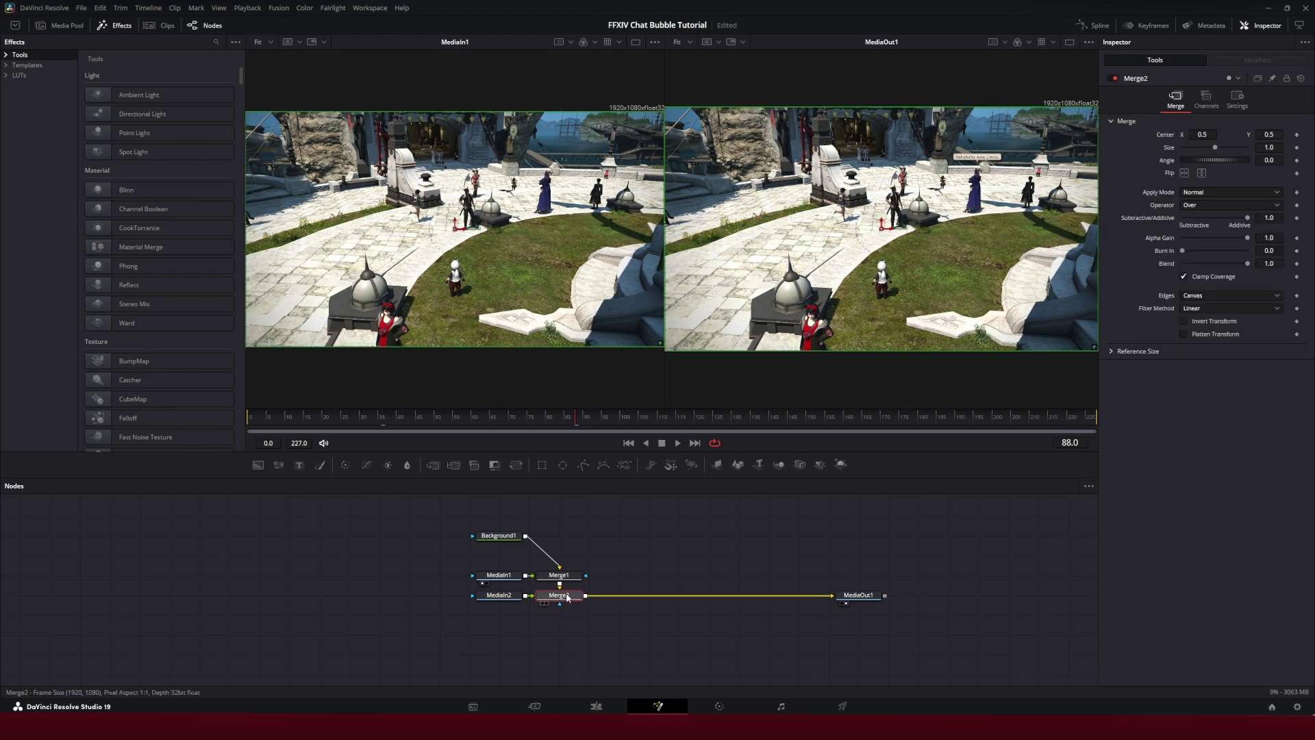
key("Delete")
key("Delete")
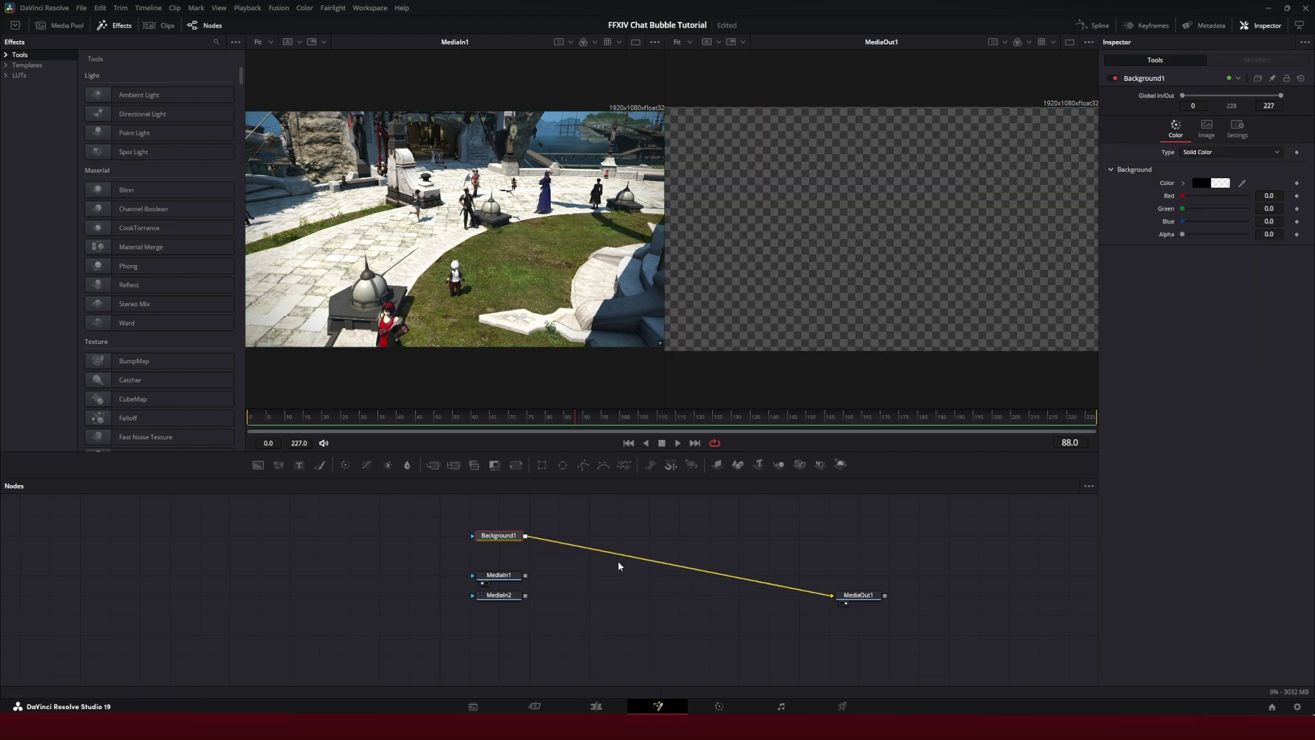
left_click(499, 595)
left_click(506, 578)
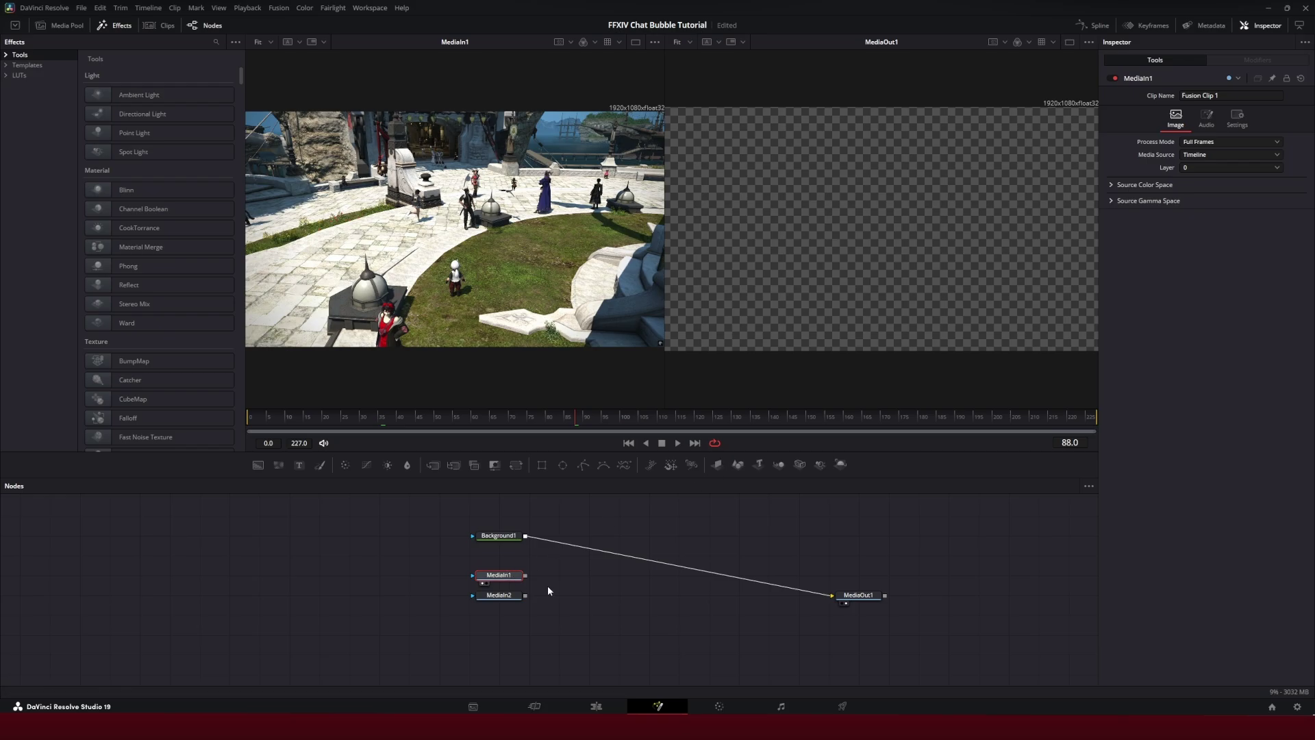
Add a Tracker node after MediaIn1 via the 'track' tool search and view it
key("shift+space")
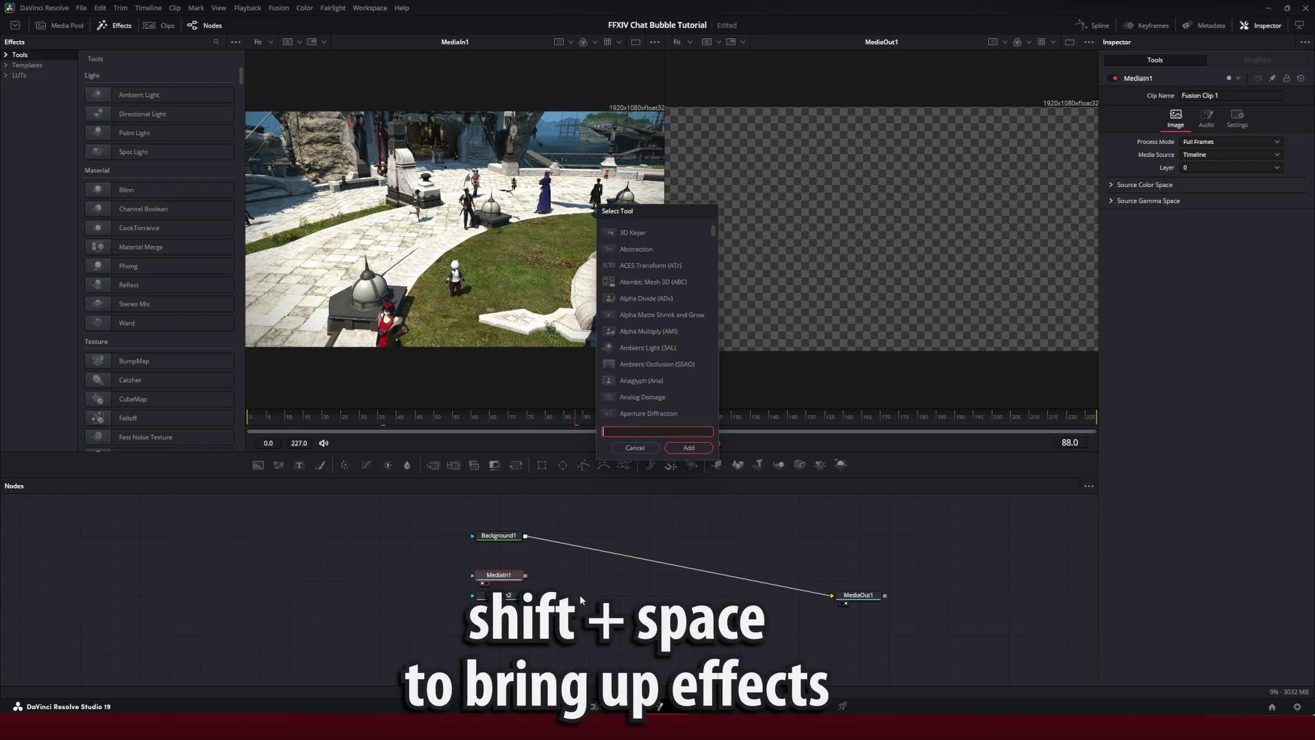
type("track")
left_click(684, 447)
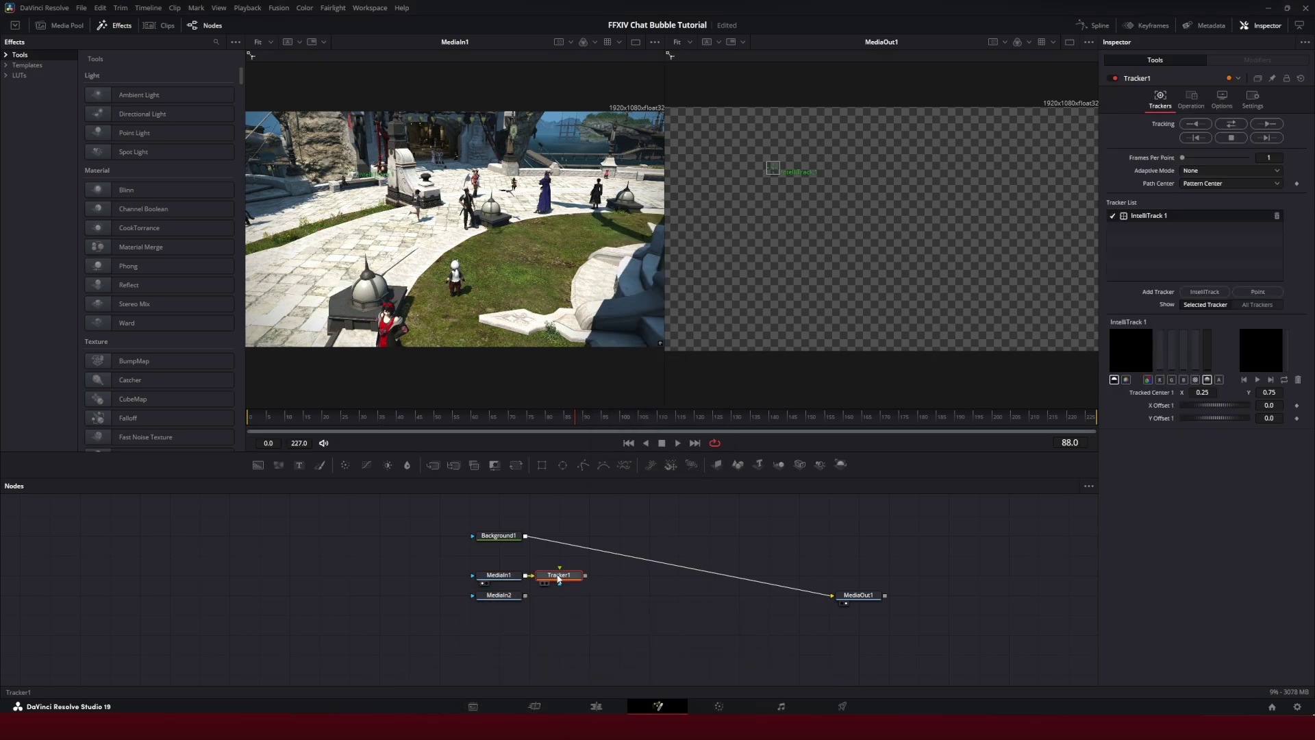
key("1")
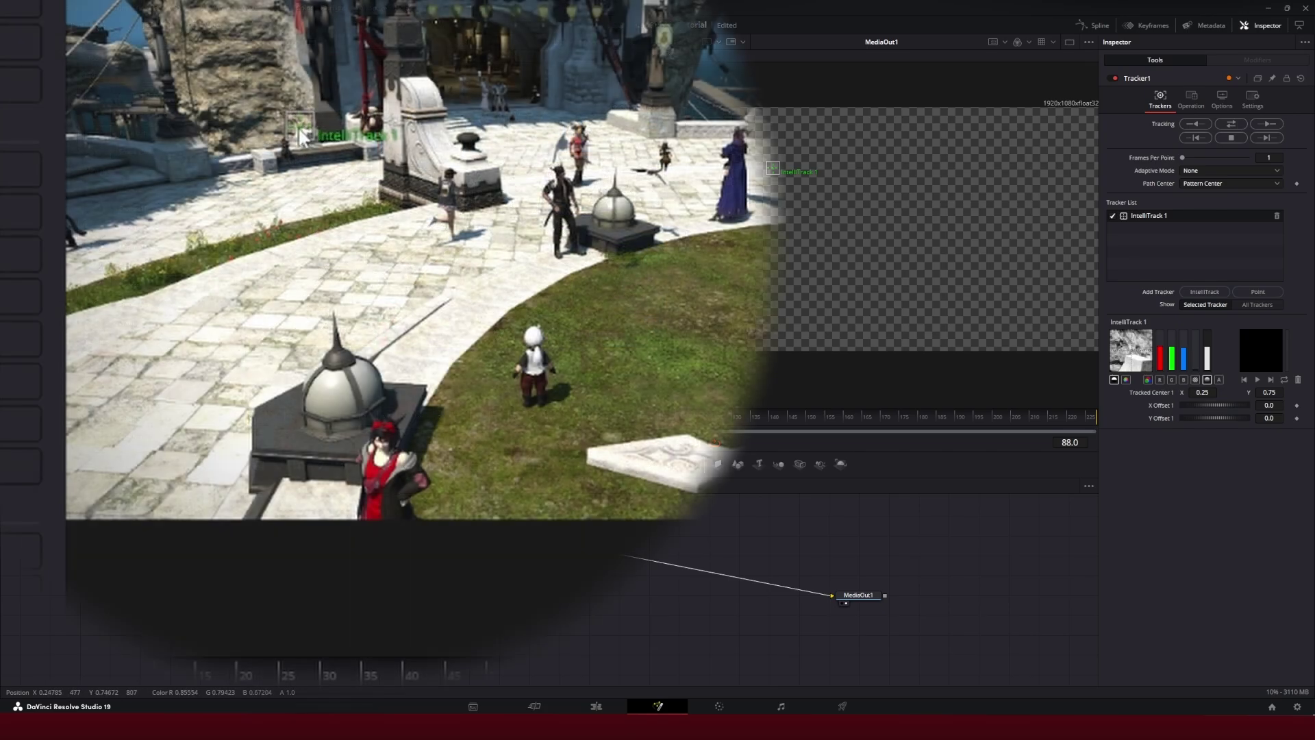
Place the IntelliTrack 1 pattern box on the character's head
left_click_drag(304, 134, 447, 174)
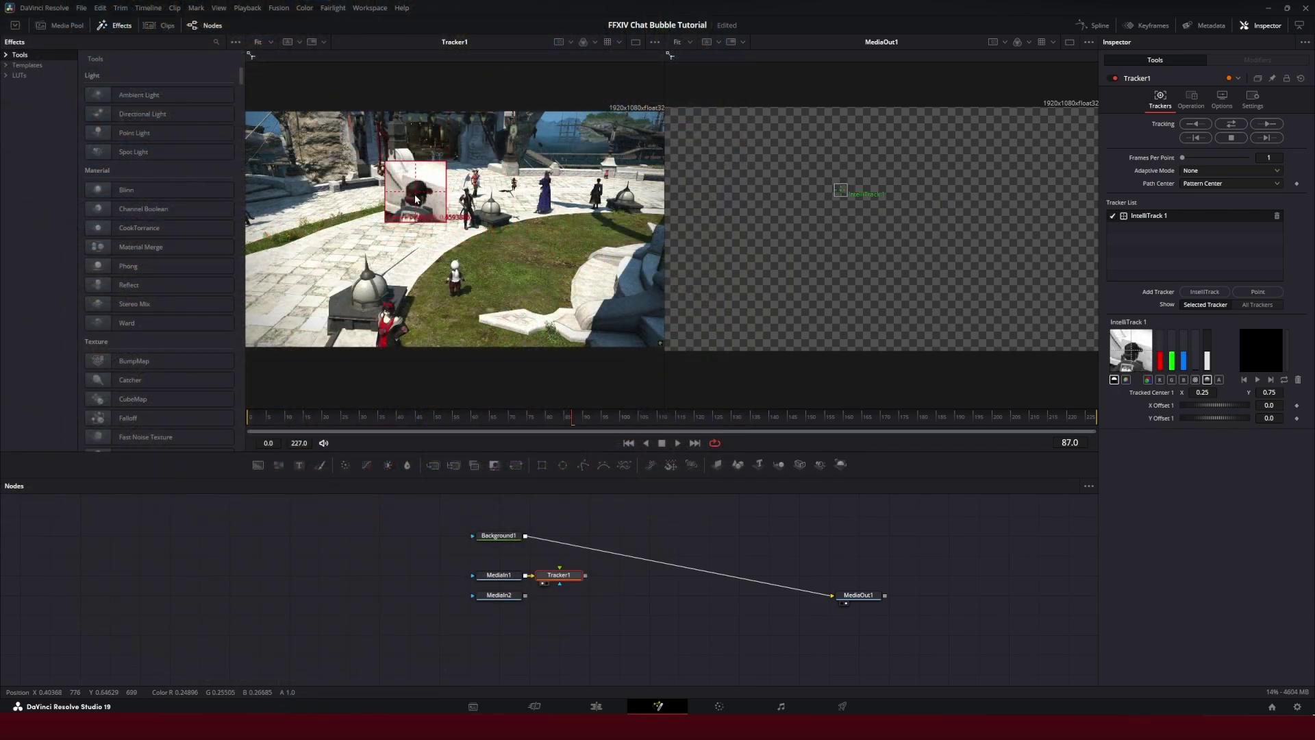
left_click_drag(416, 199, 415, 198)
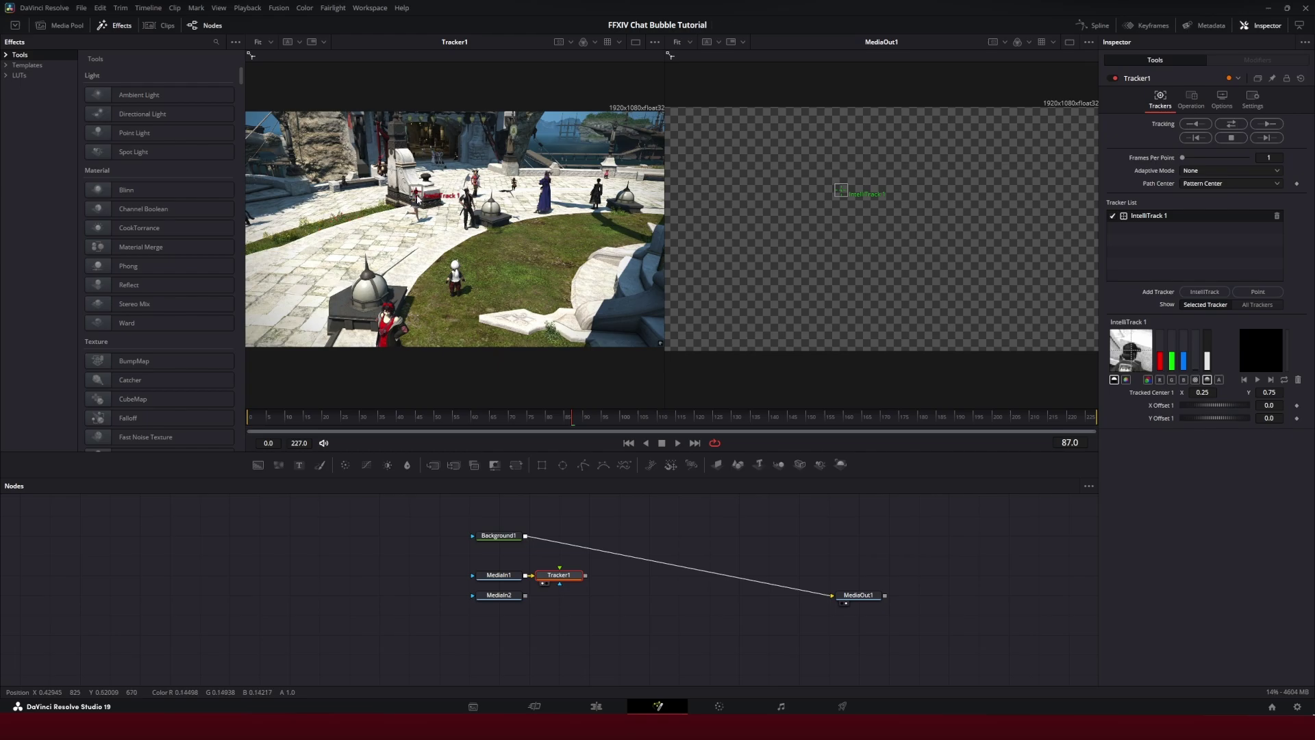
mouse_move(416, 199)
left_mouse_down()
mouse_move(411, 220)
mouse_move(416, 199)
left_mouse_up()
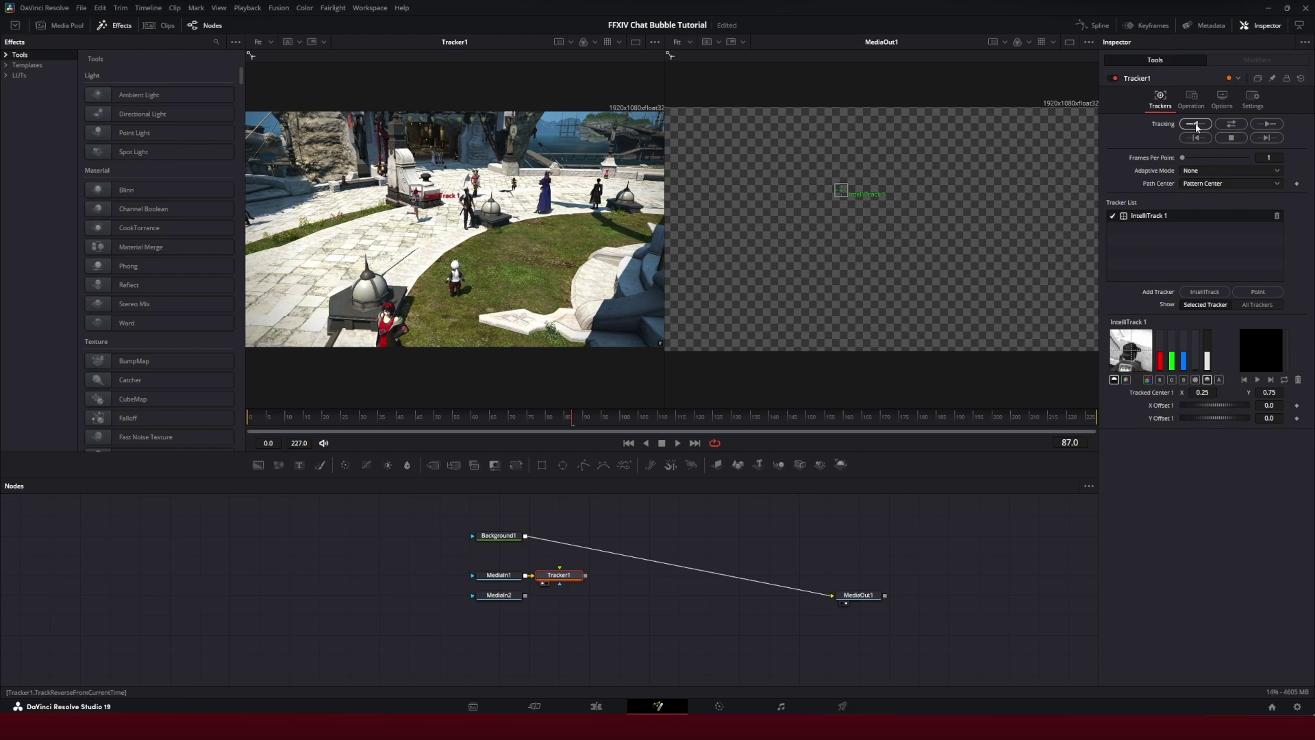
Track the character's head forward, then from frame 108 backward toward the clip start
left_click(1269, 124)
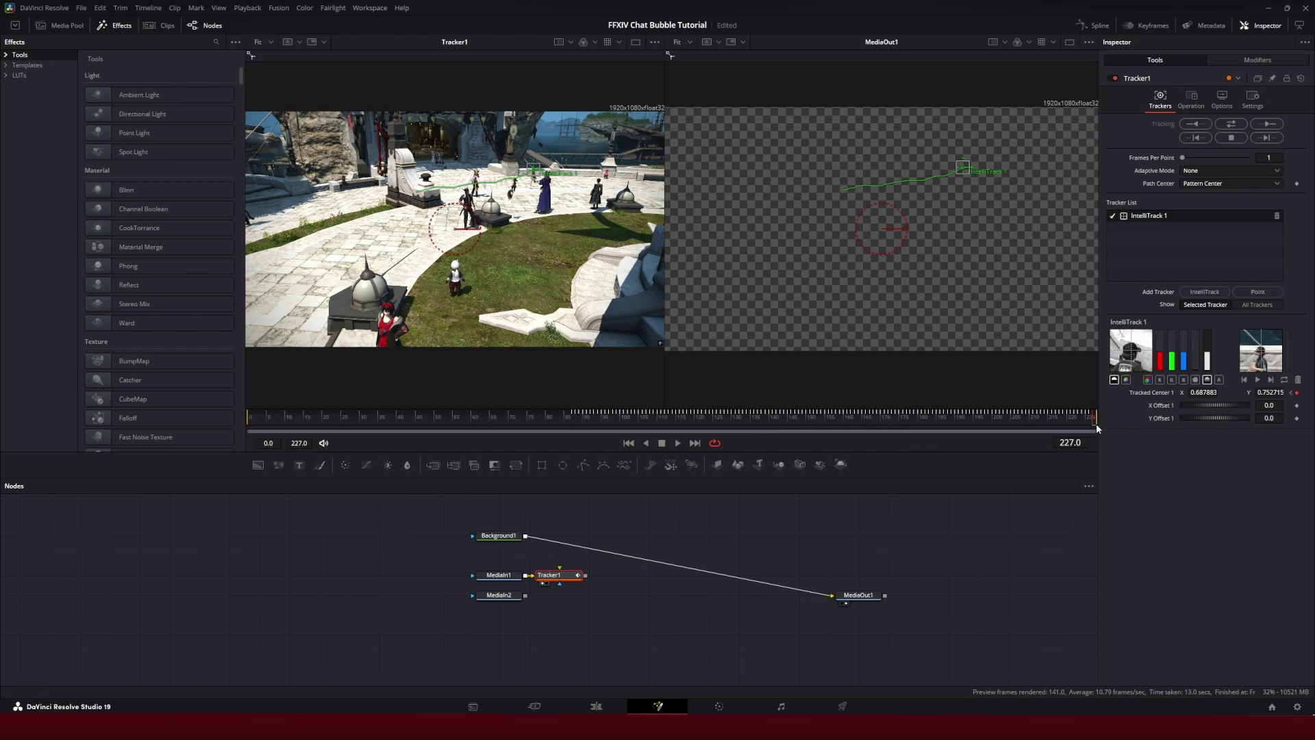
left_click_drag(1091, 419, 573, 422)
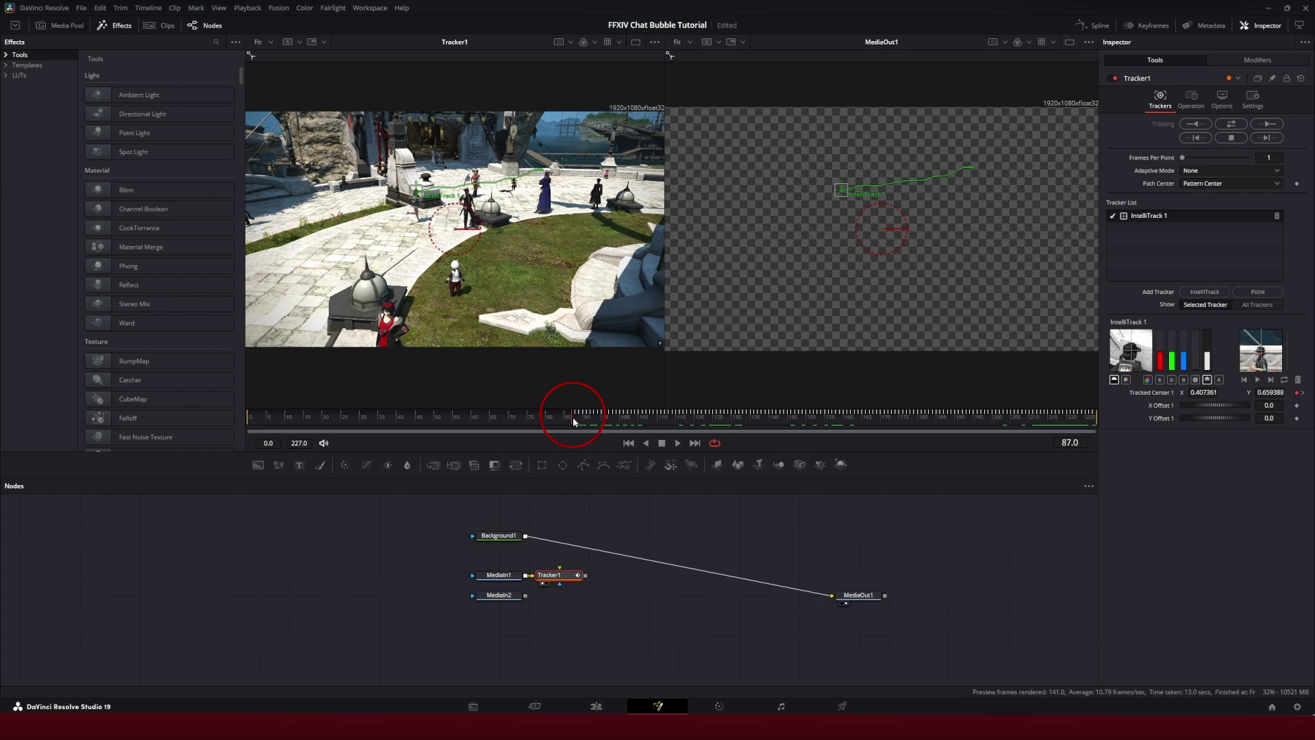
left_click(1193, 126)
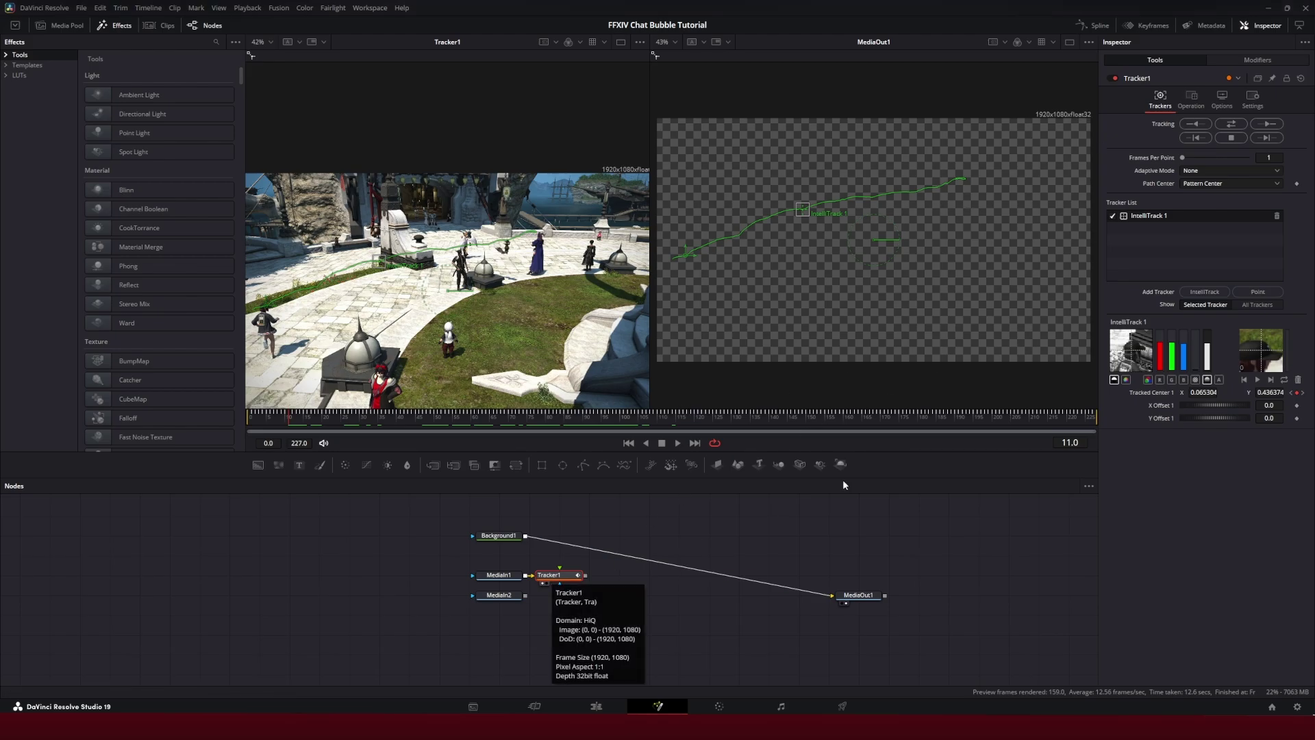
Set Tracker1's Operation to Match Move with the merge mode kept at FG over BG
left_click(1190, 101)
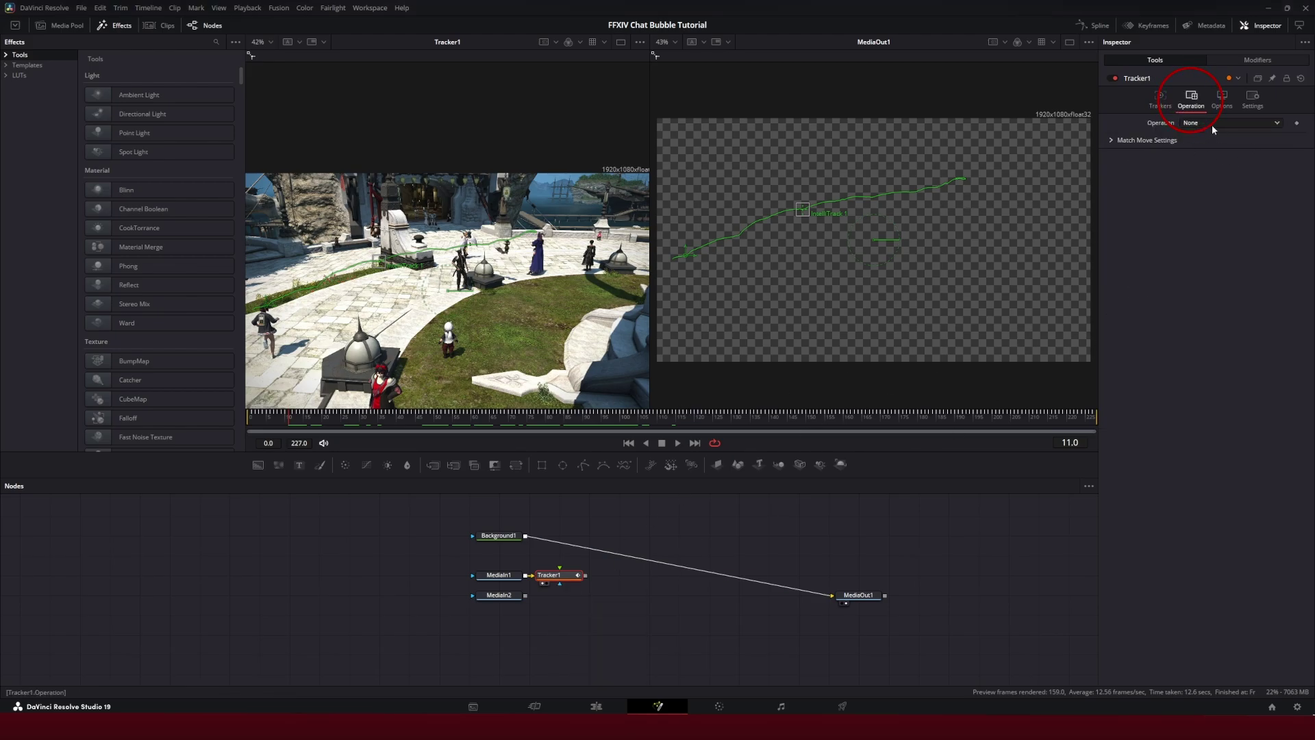
left_click(1214, 126)
left_click(1212, 148)
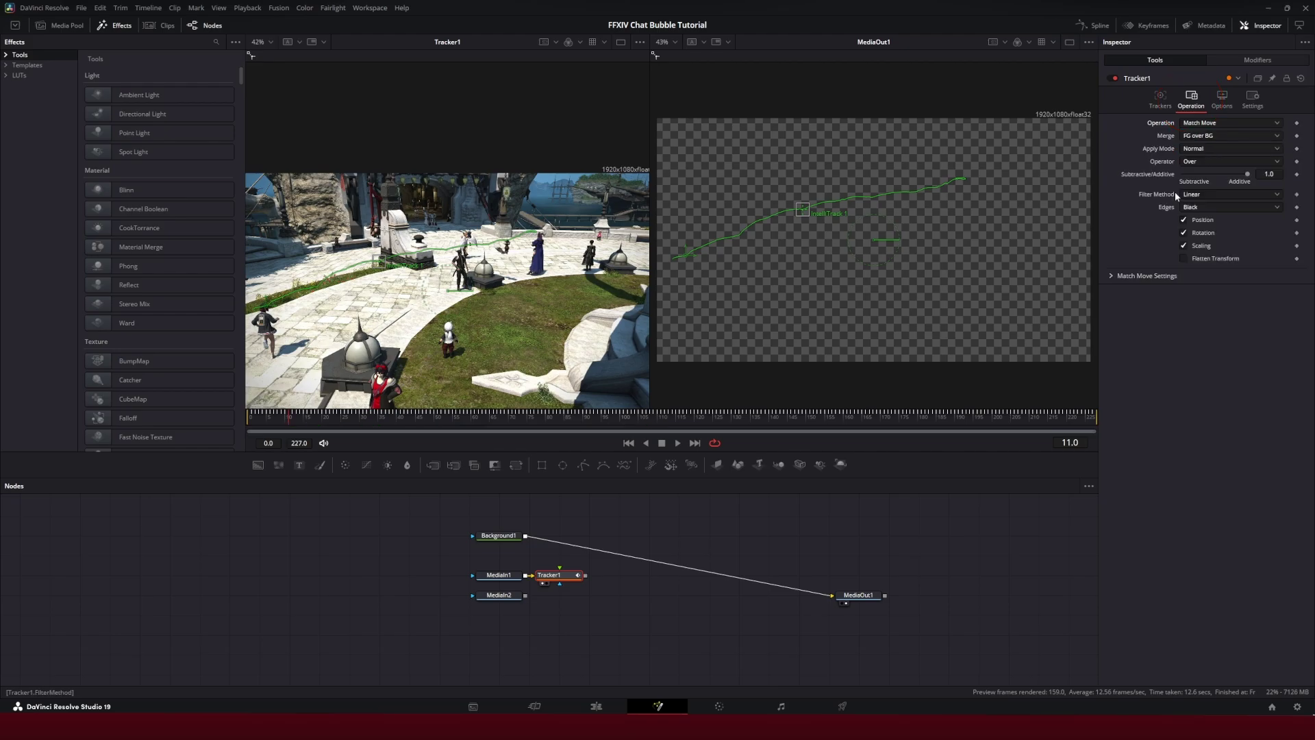
left_click(1207, 136)
left_click(1205, 173)
Connect MediaIn2's output to Tracker1's foreground input and scrub to check the result
left_click(500, 595)
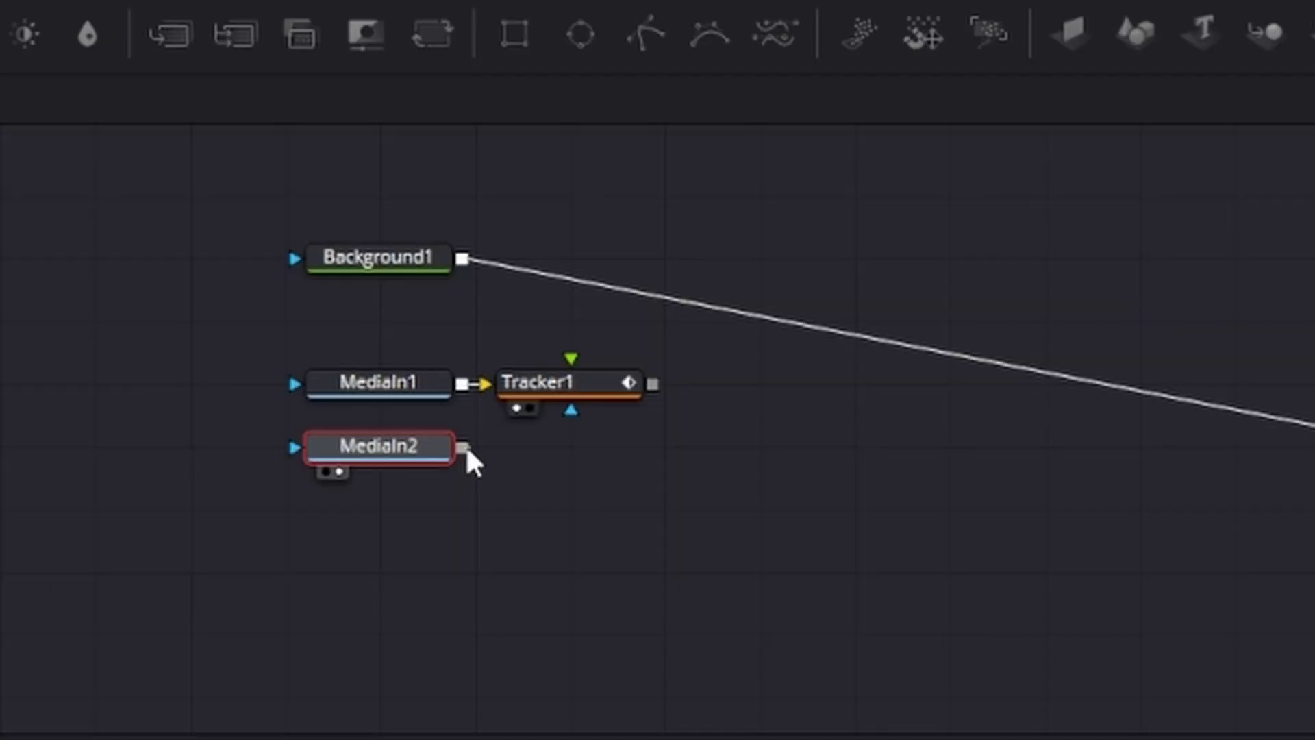
left_click_drag(466, 452, 473, 464)
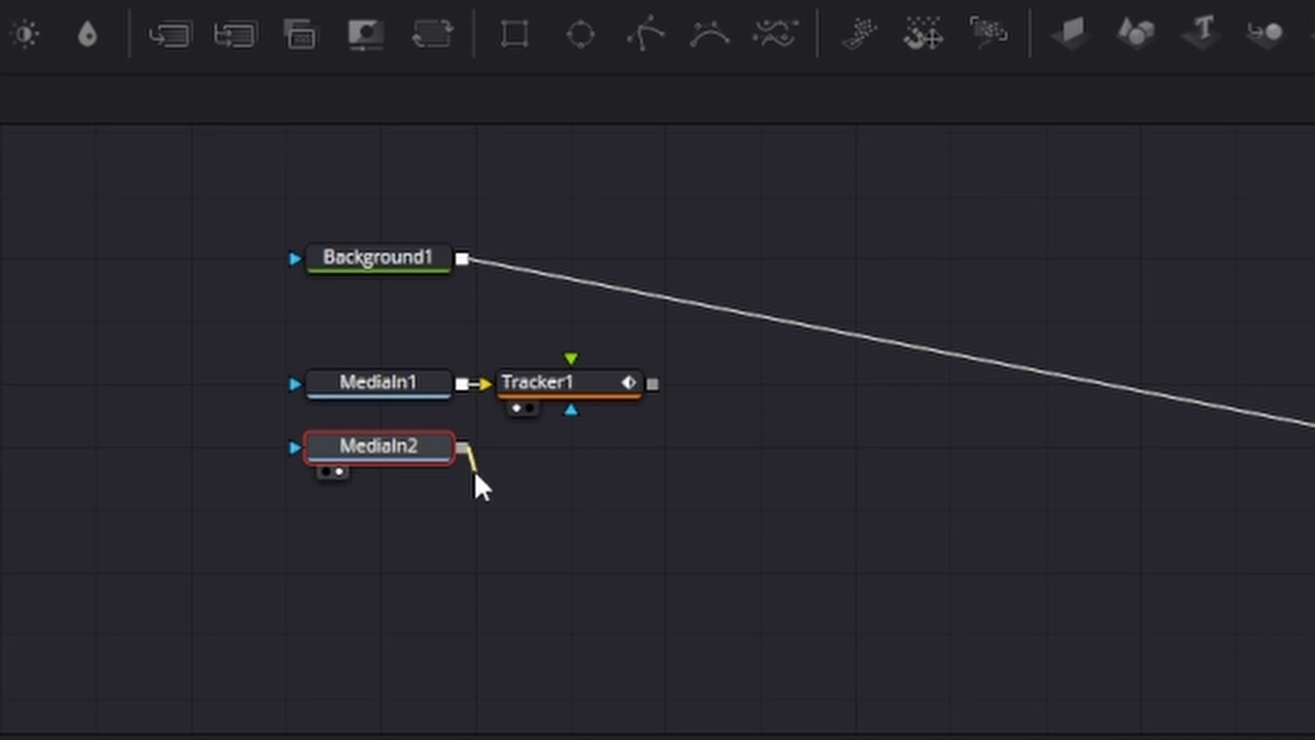
left_click_drag(536, 468, 580, 410)
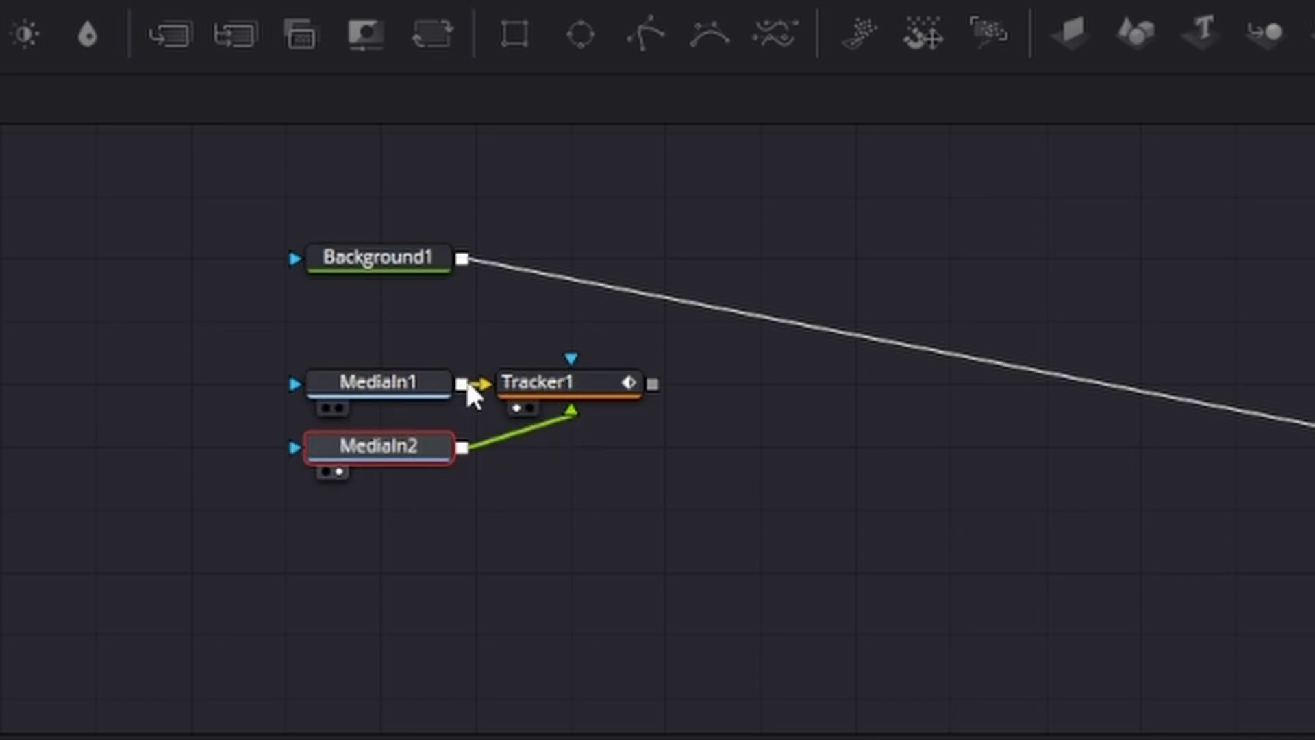
left_click(423, 393)
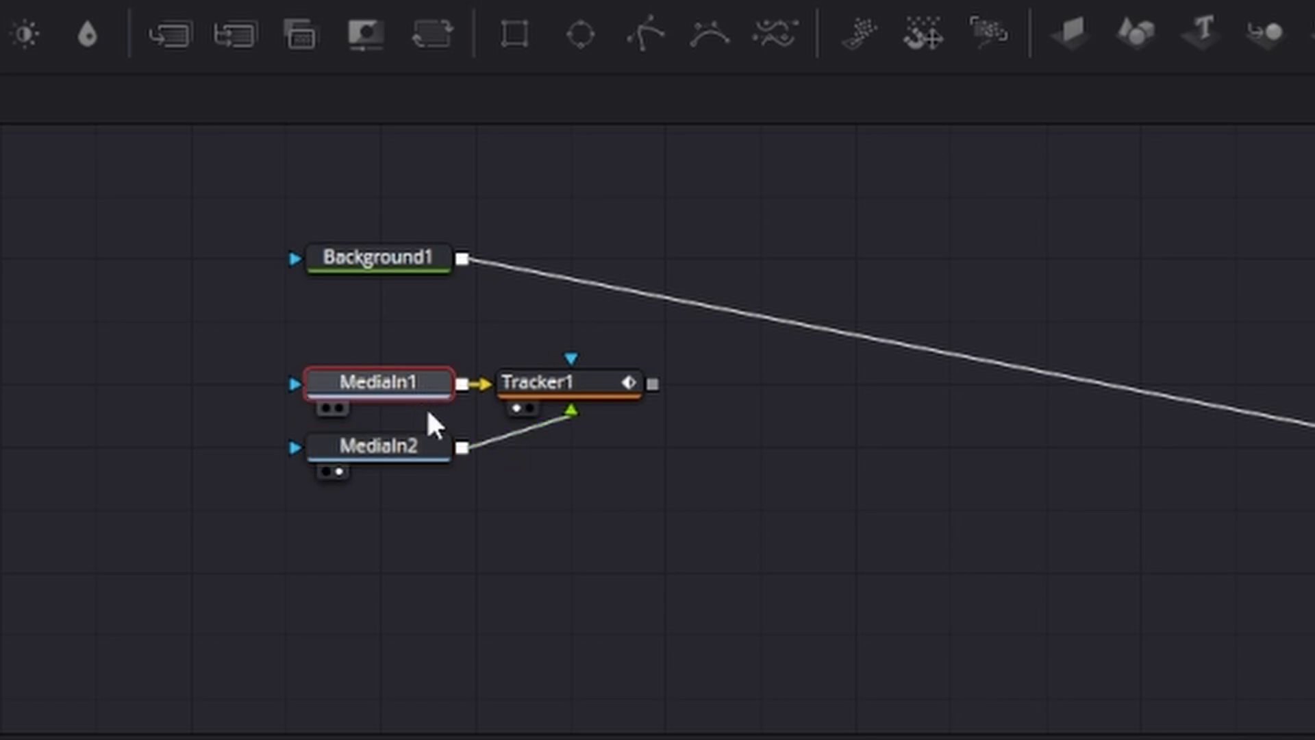
left_click(413, 450)
left_click(573, 381)
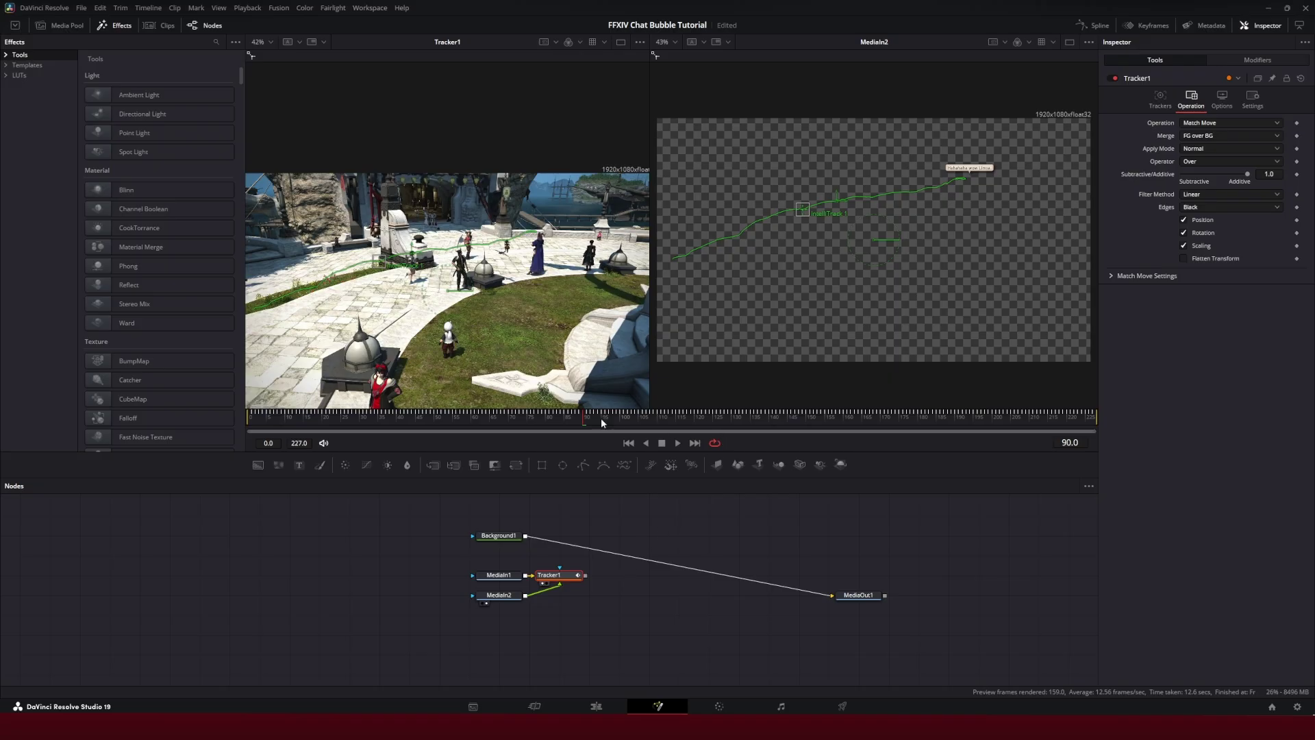
left_click_drag(586, 422, 658, 419)
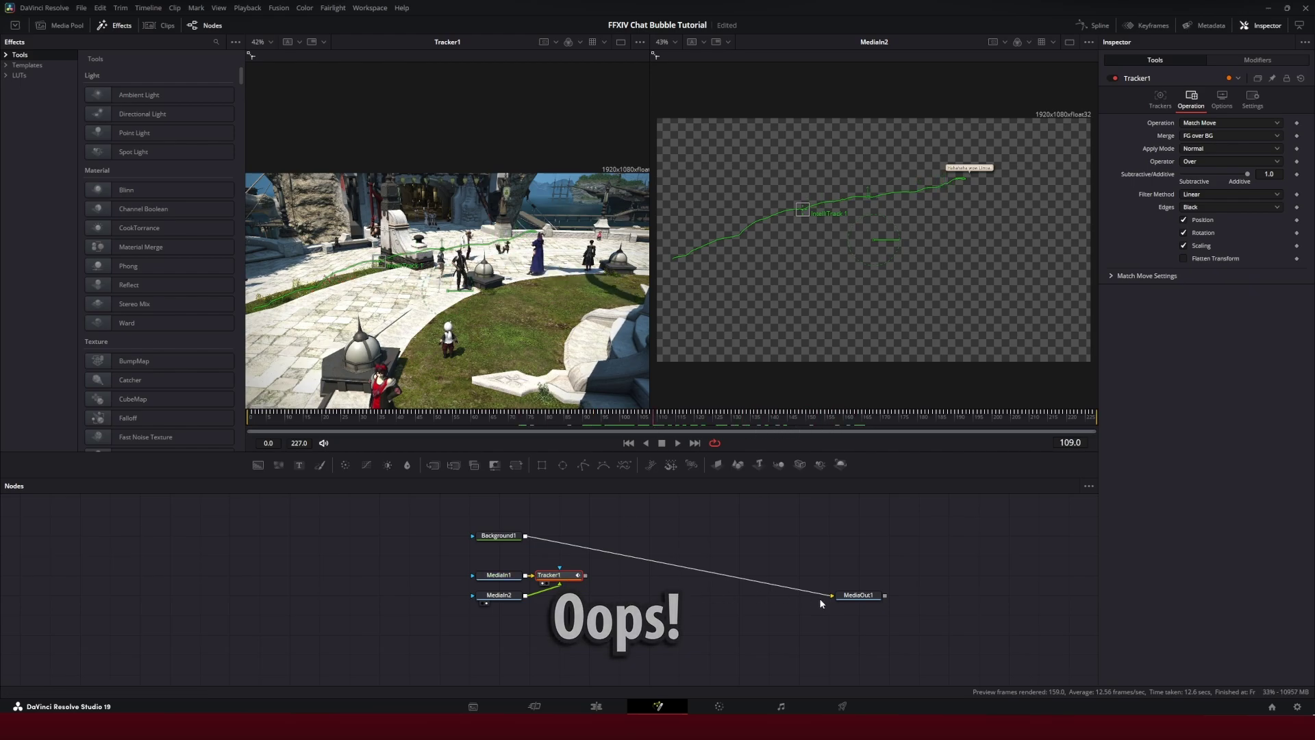
Delete the Background1-to-MediaOut1 link and move Background1 above Tracker1
left_click(495, 544)
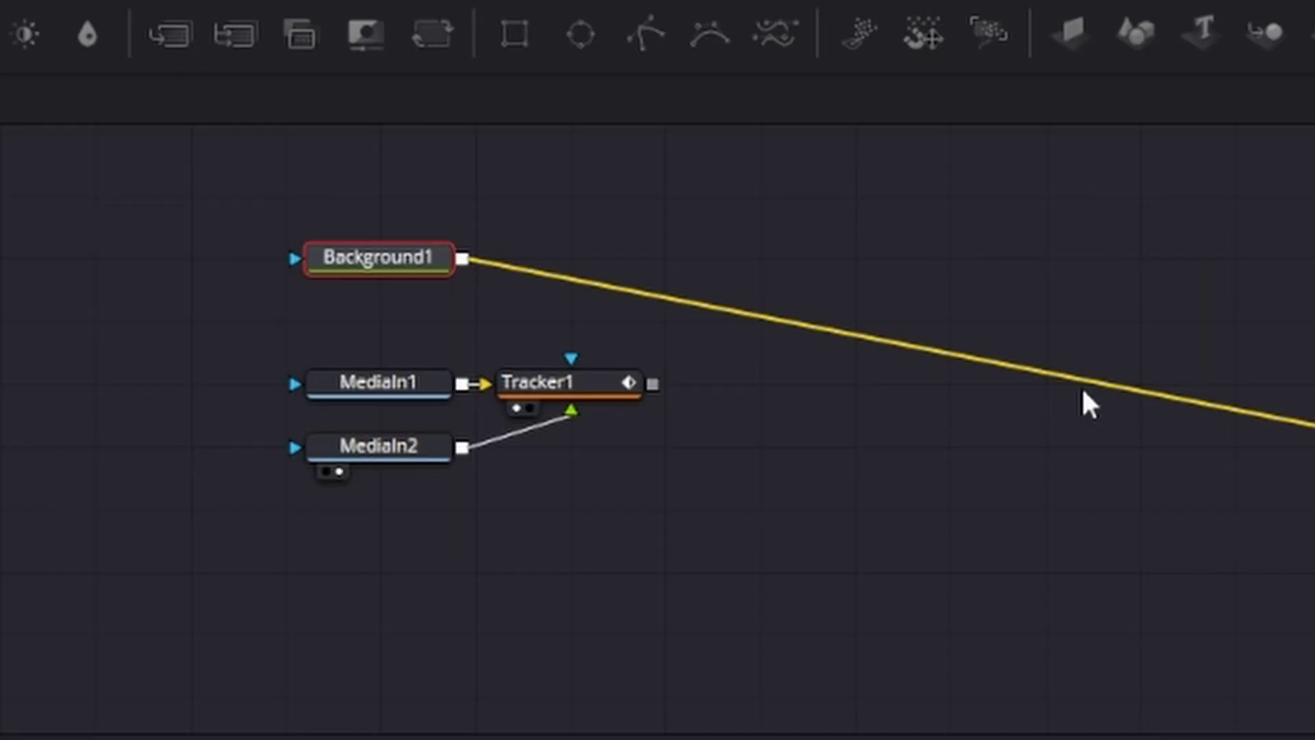
left_click(1083, 380)
key("Delete")
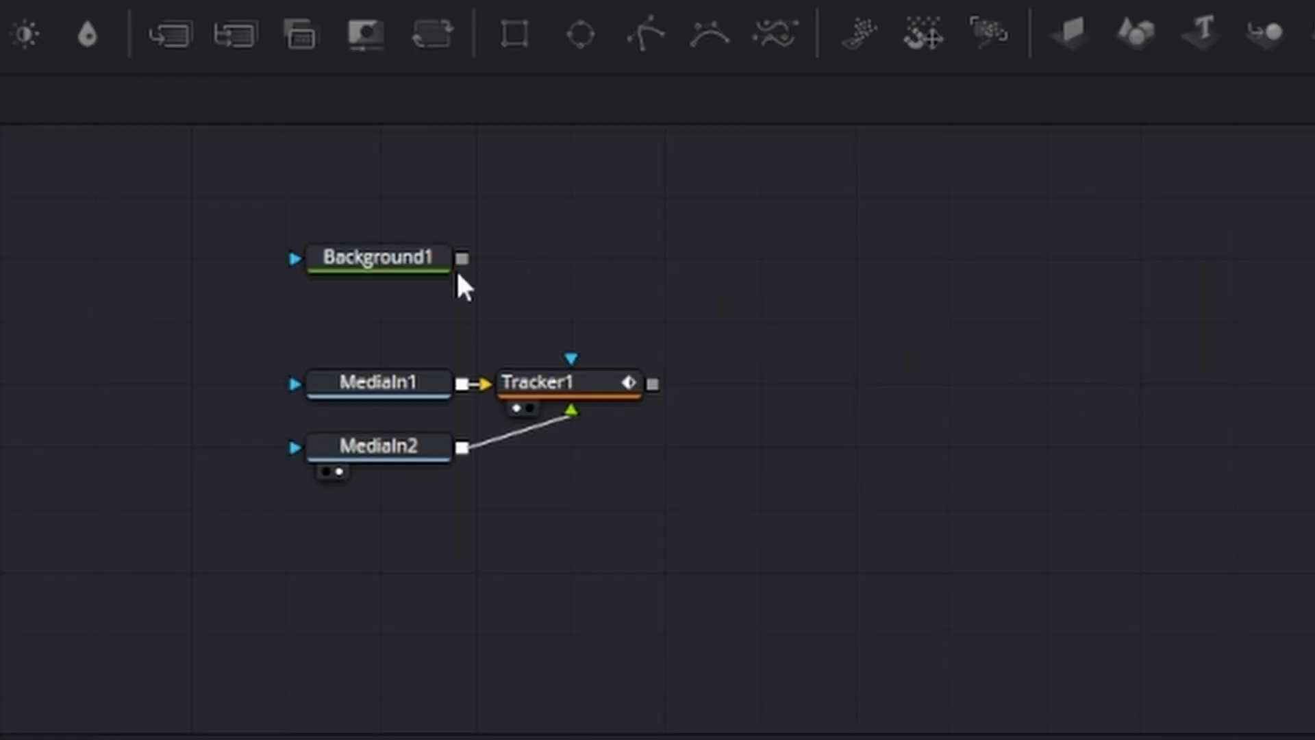
left_click_drag(376, 264, 566, 265)
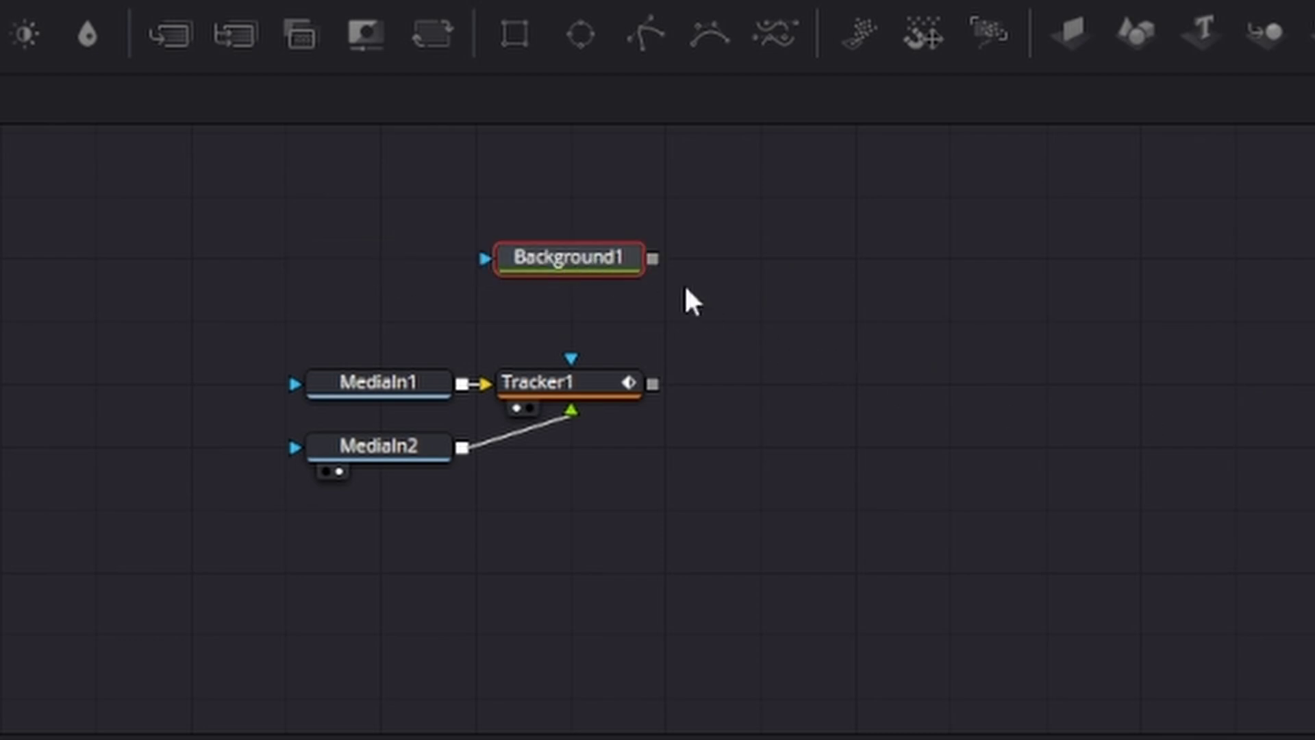
Combine Background1 and Tracker1 in Merge1, feed it into MediaOut1, and check the composite
left_click_drag(653, 259, 653, 391)
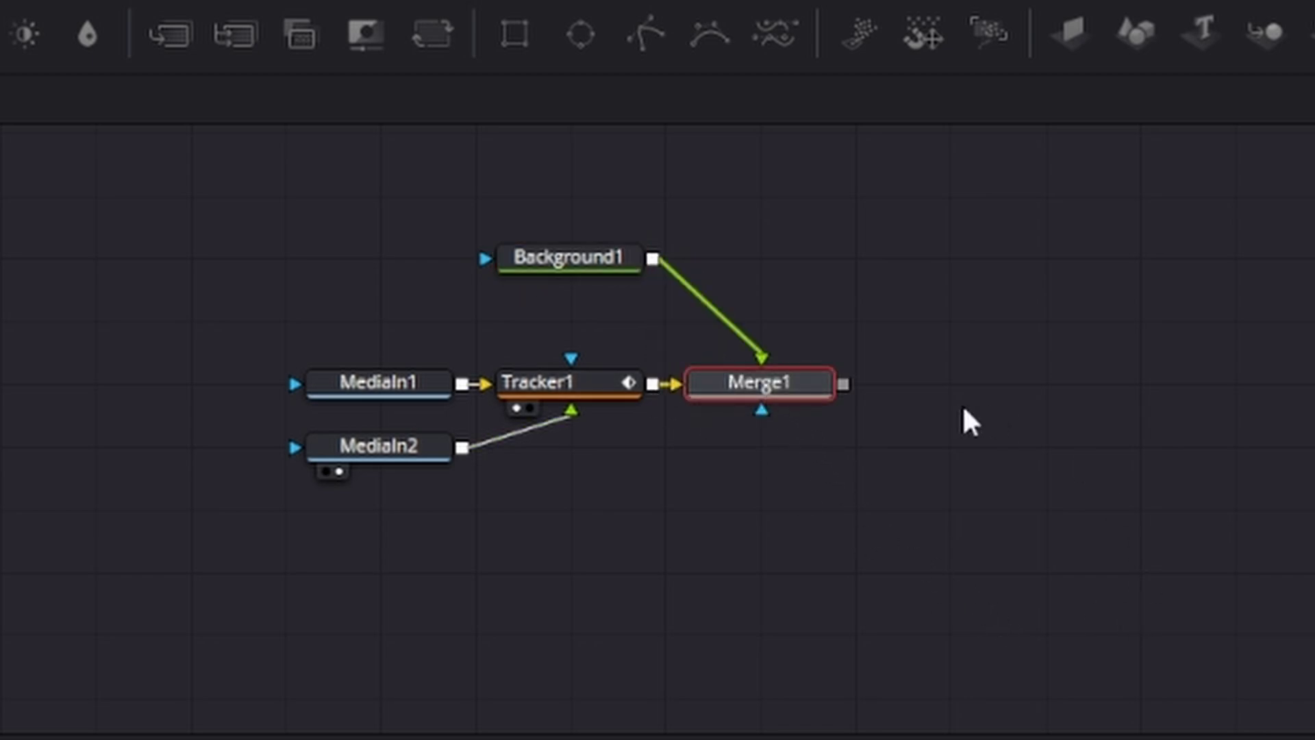
left_click_drag(844, 383, 1000, 445)
left_click(1000, 445)
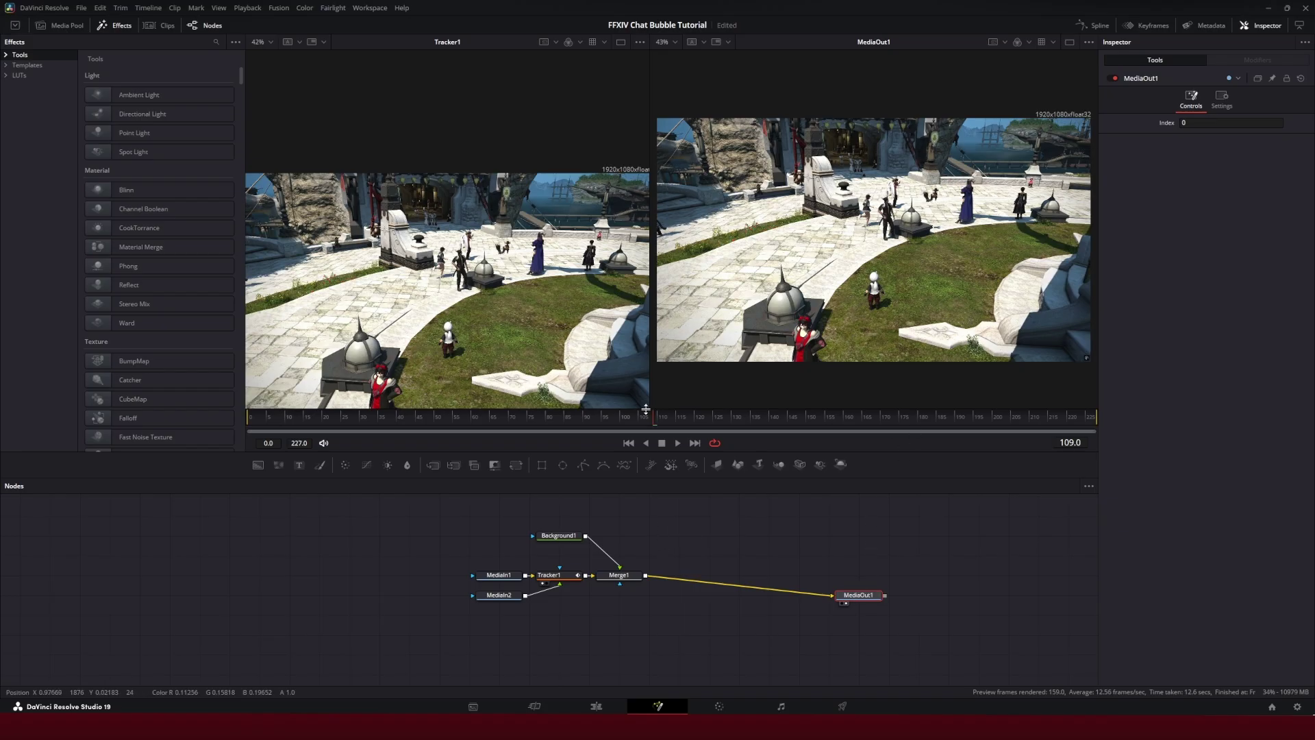
left_click_drag(645, 410, 362, 426)
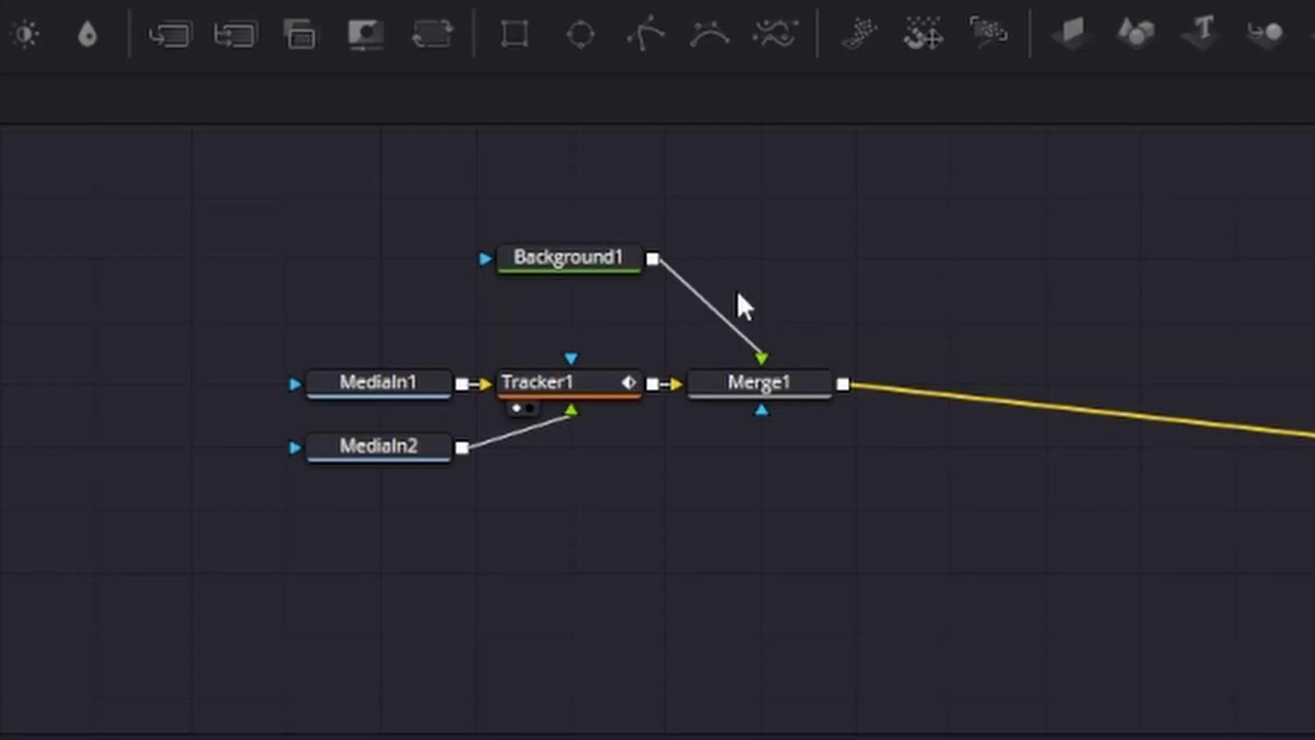
Add a Transform node between MediaIn2 and Tracker1
left_click_drag(385, 449, 142, 535)
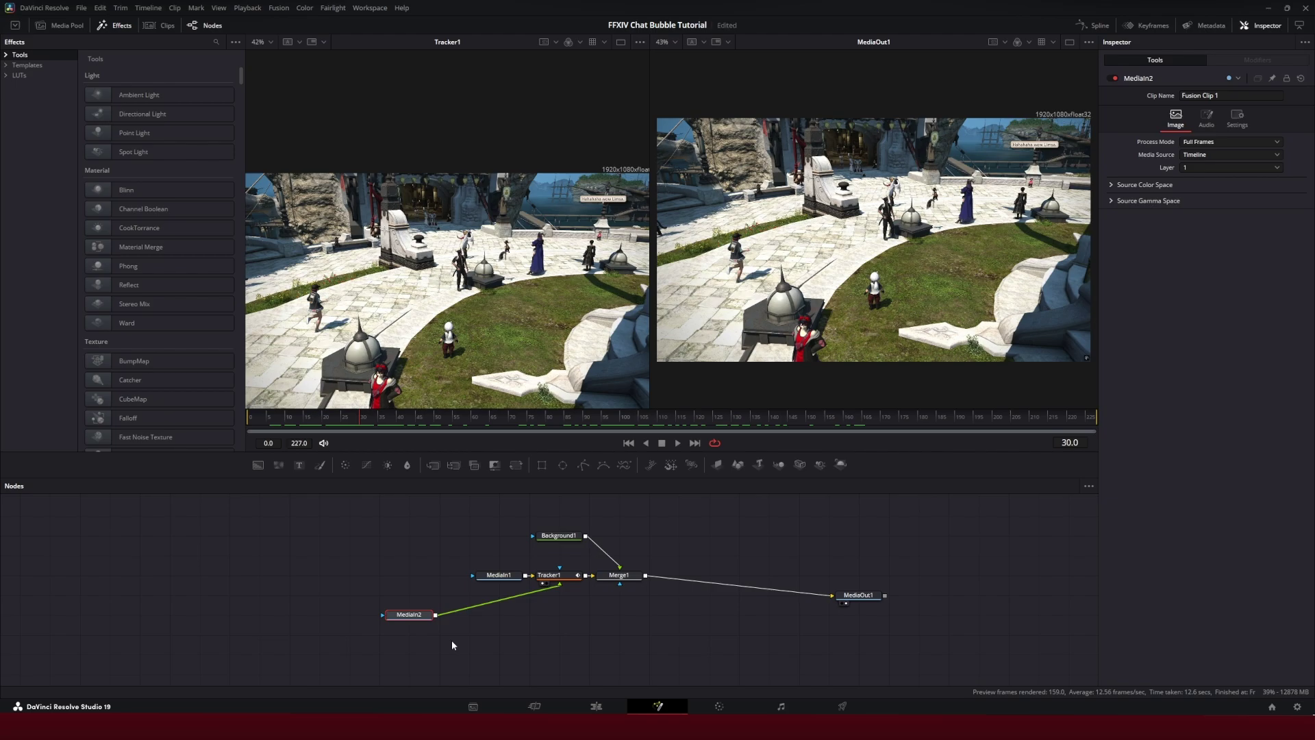
key("shift+space")
type("Transform")
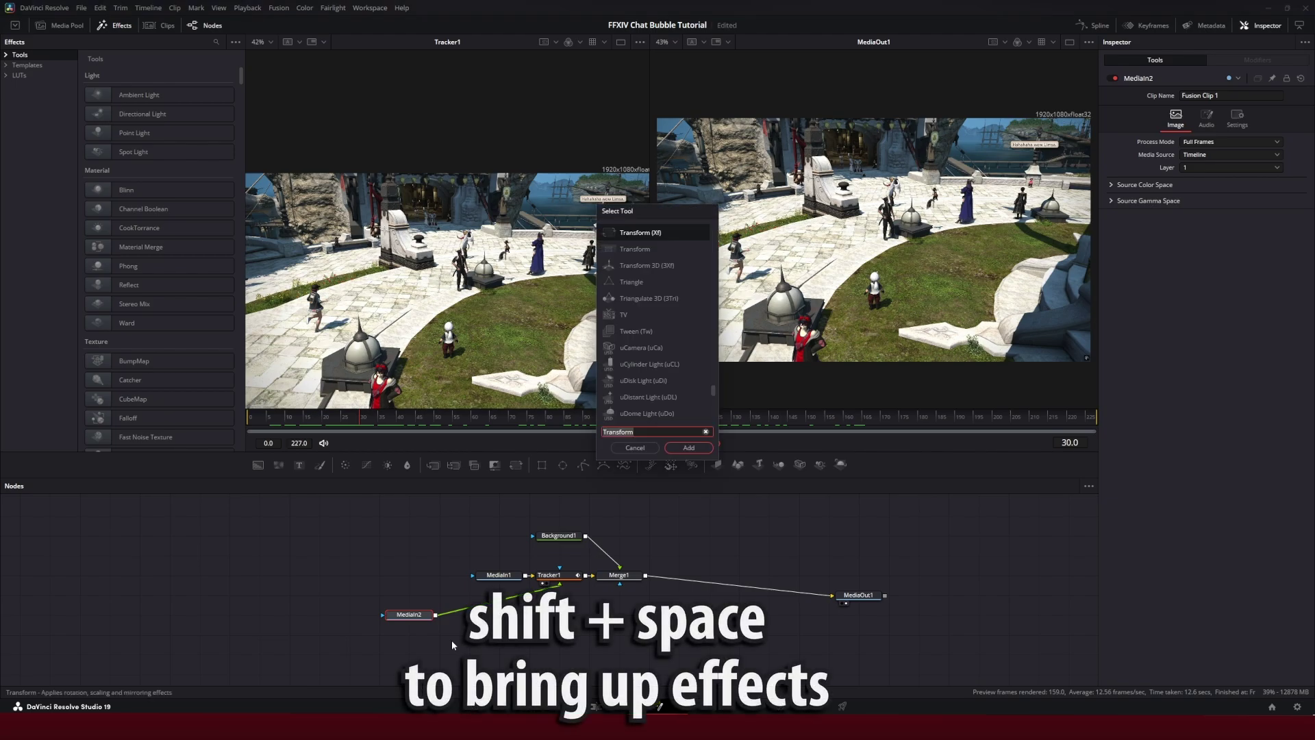
key("BackSpace")
key("BackSpace")
key("BackSpace")
key("BackSpace")
key("BackSpace")
key("BackSpace")
key("BackSpace")
key("BackSpace")
key("BackSpace")
type("transfo")
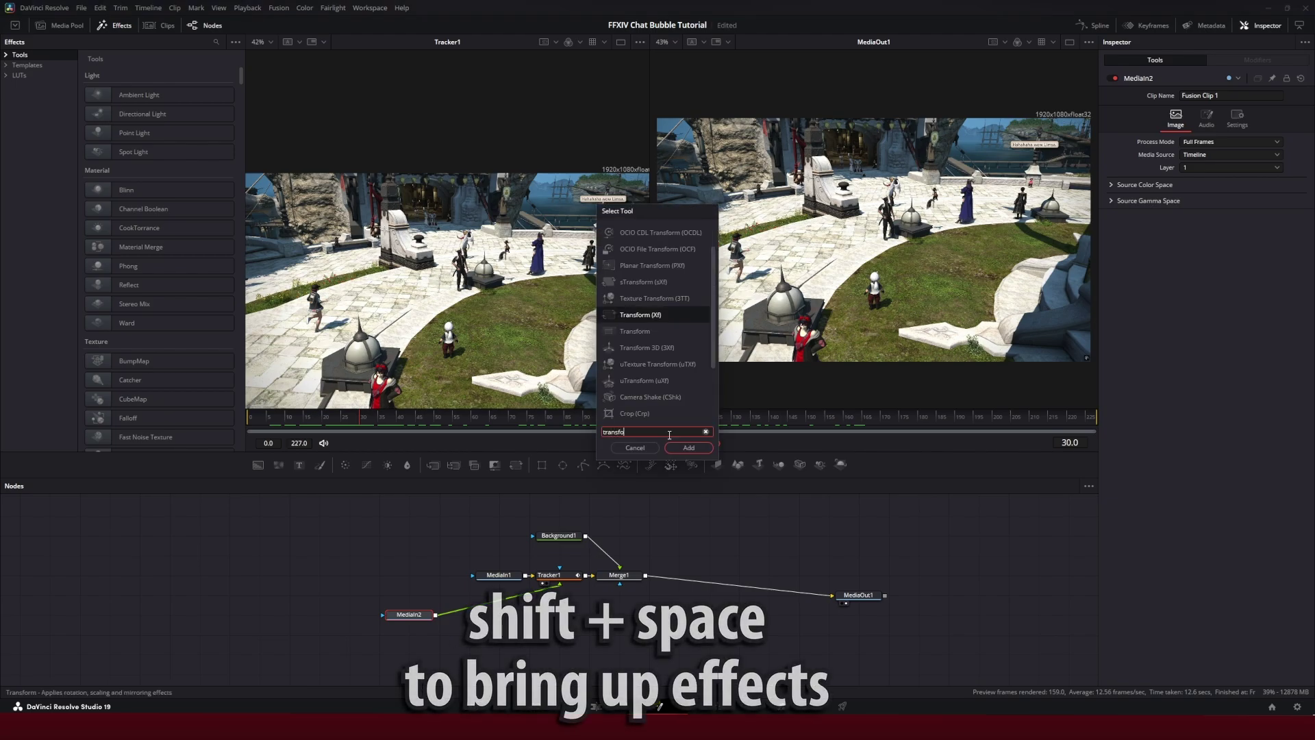
type("rm")
left_click(697, 448)
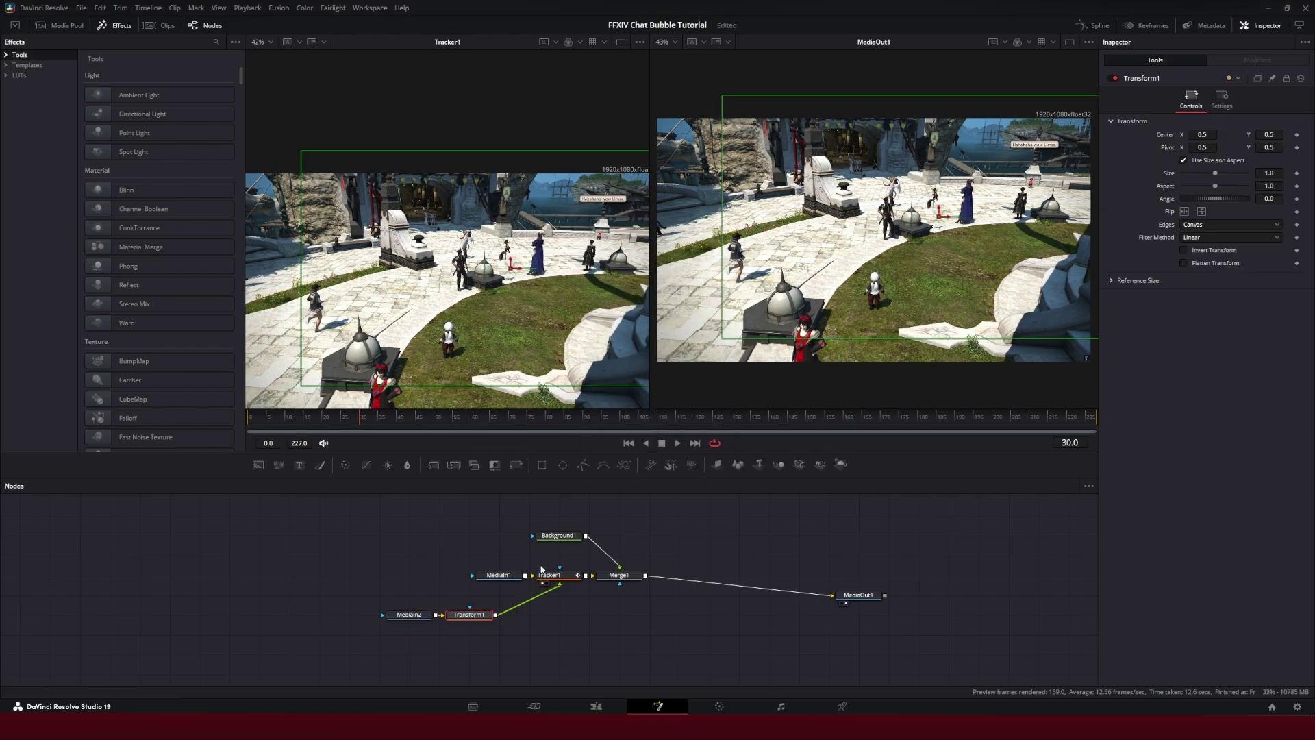
Offset the Transform center to -0.18720, 0.181434, then play the timeline on the Edit page
left_click_drag(941, 217, 641, 295)
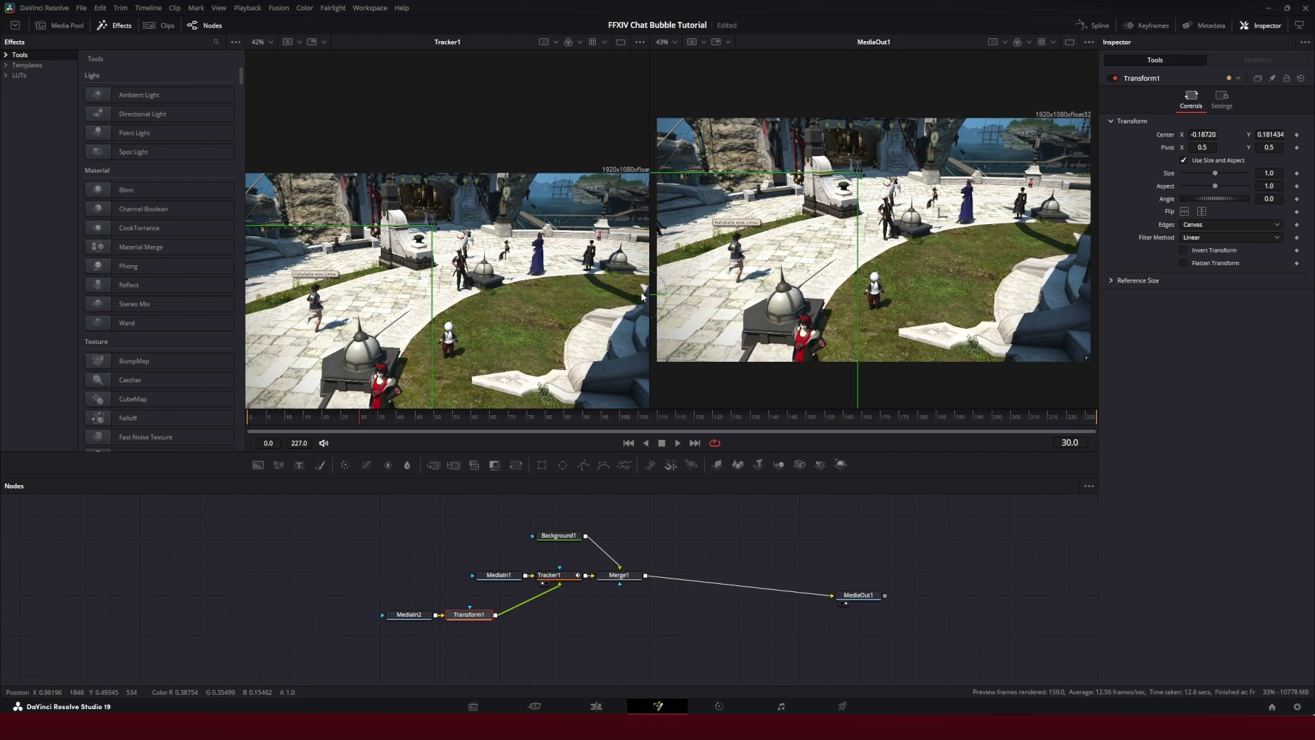
left_click_drag(534, 426, 580, 428)
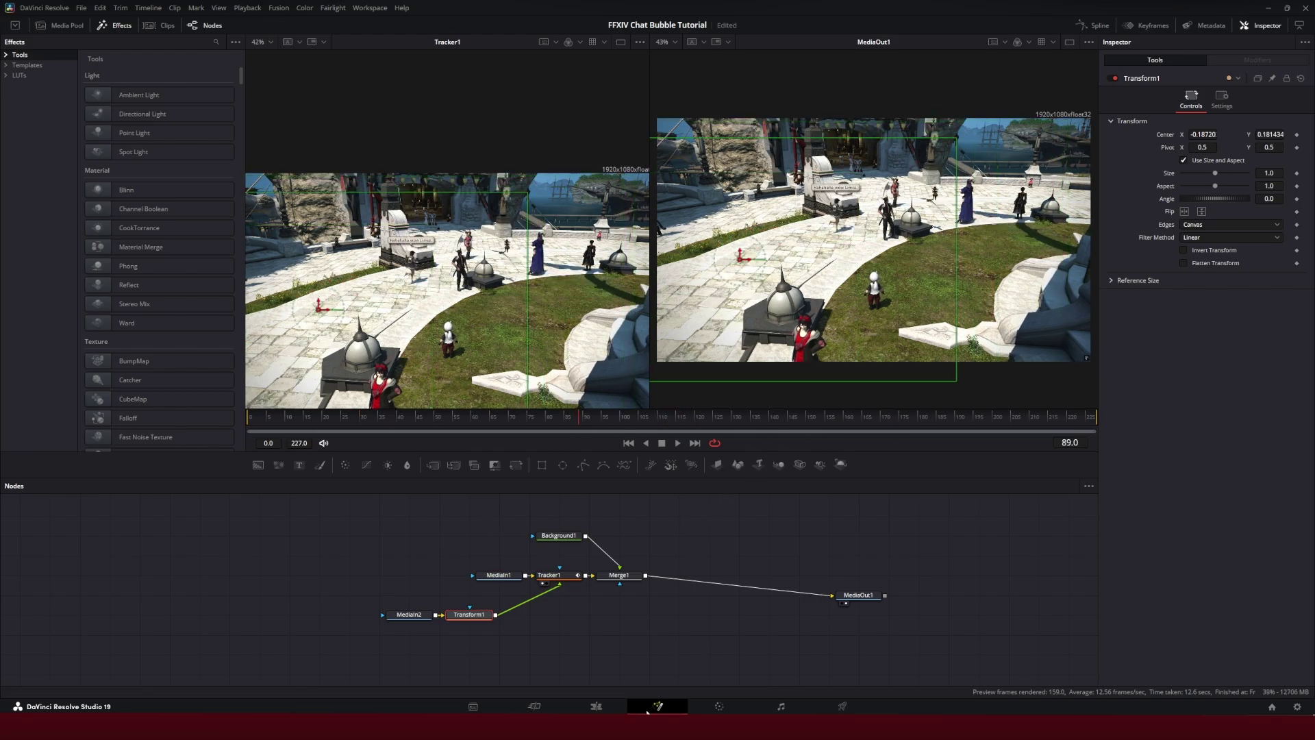
left_click(591, 709)
key("slash")
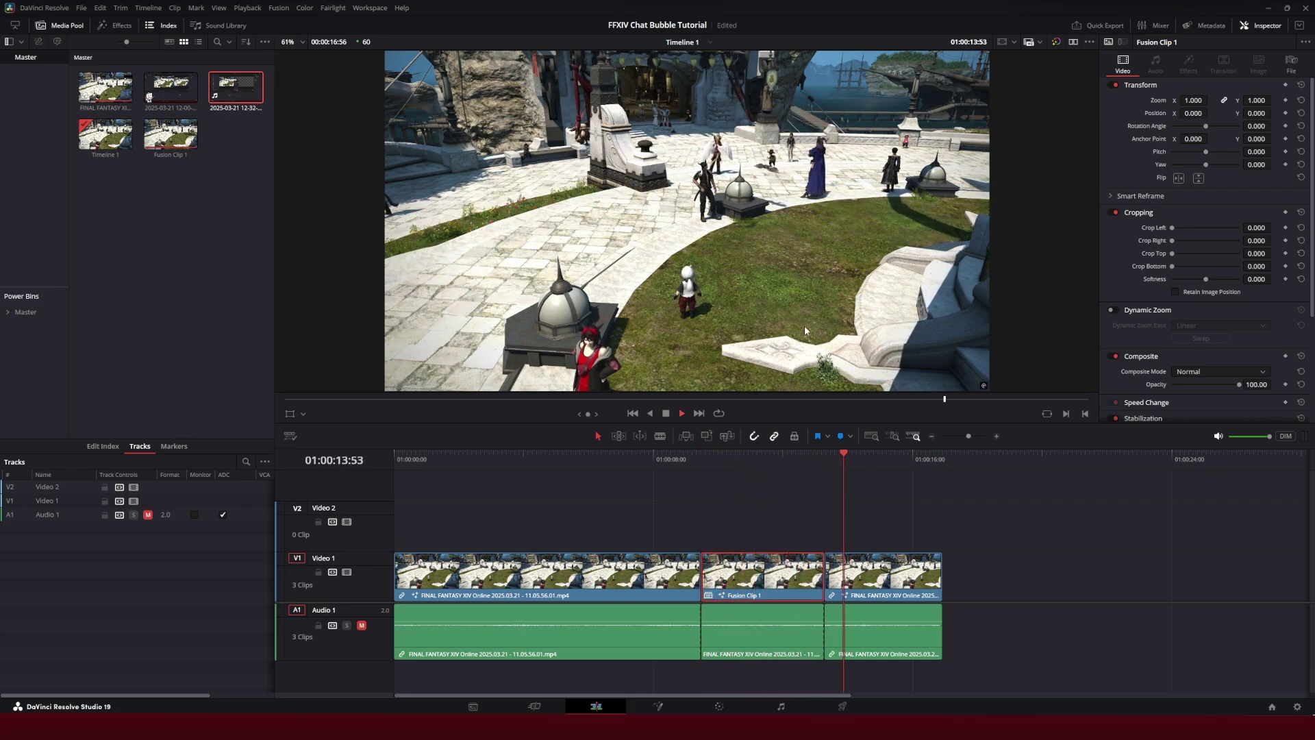
left_click(699, 459)
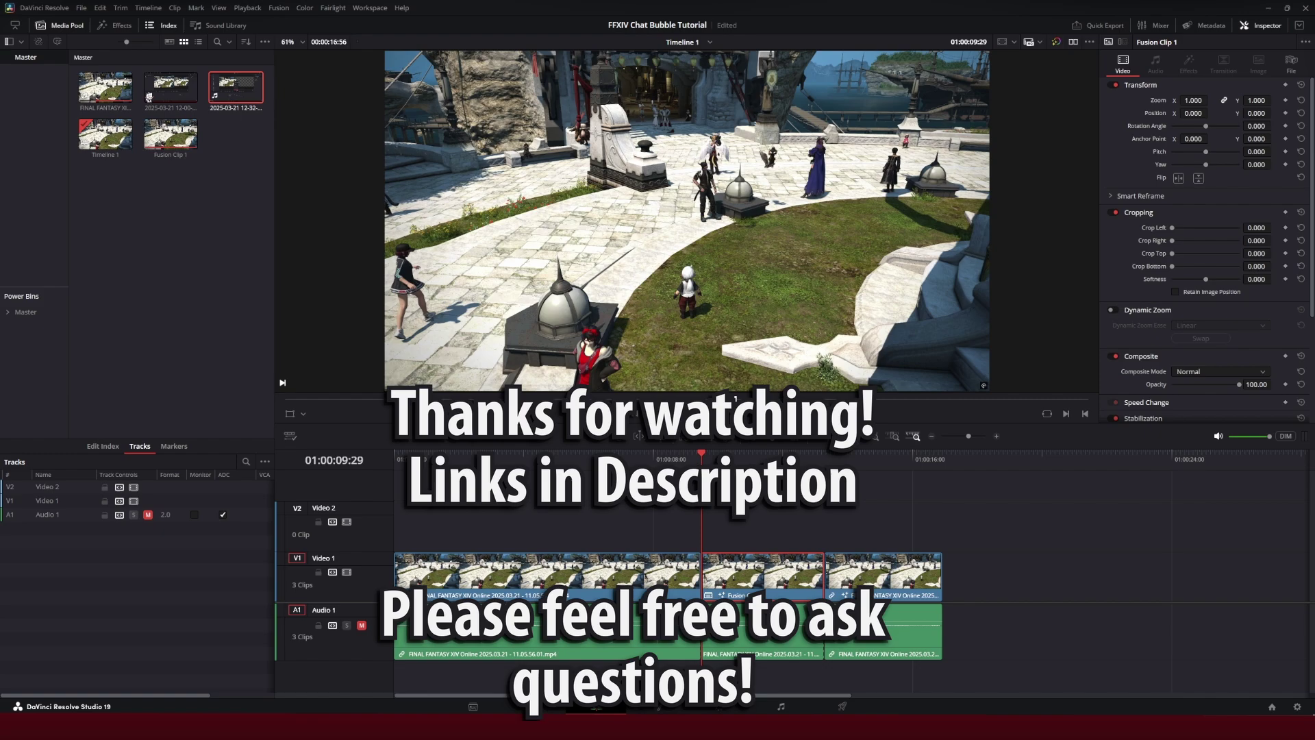
key("space")
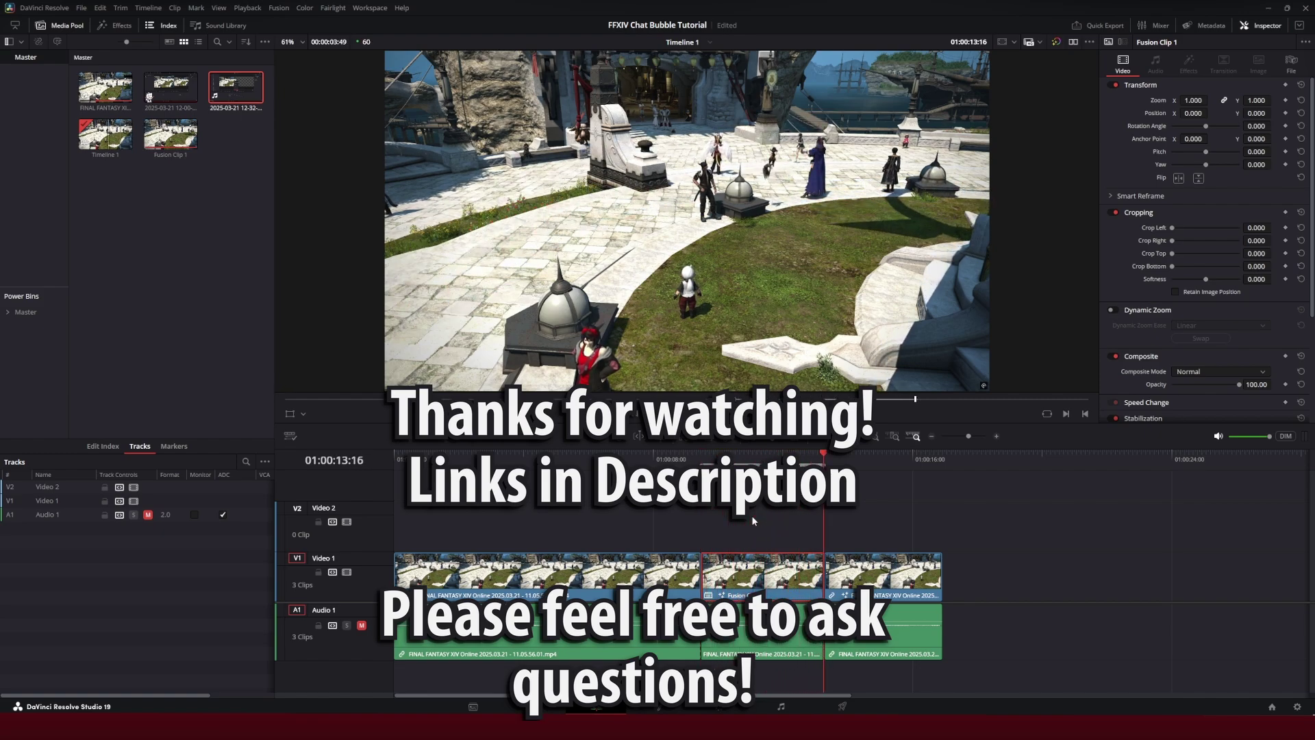
key("j")
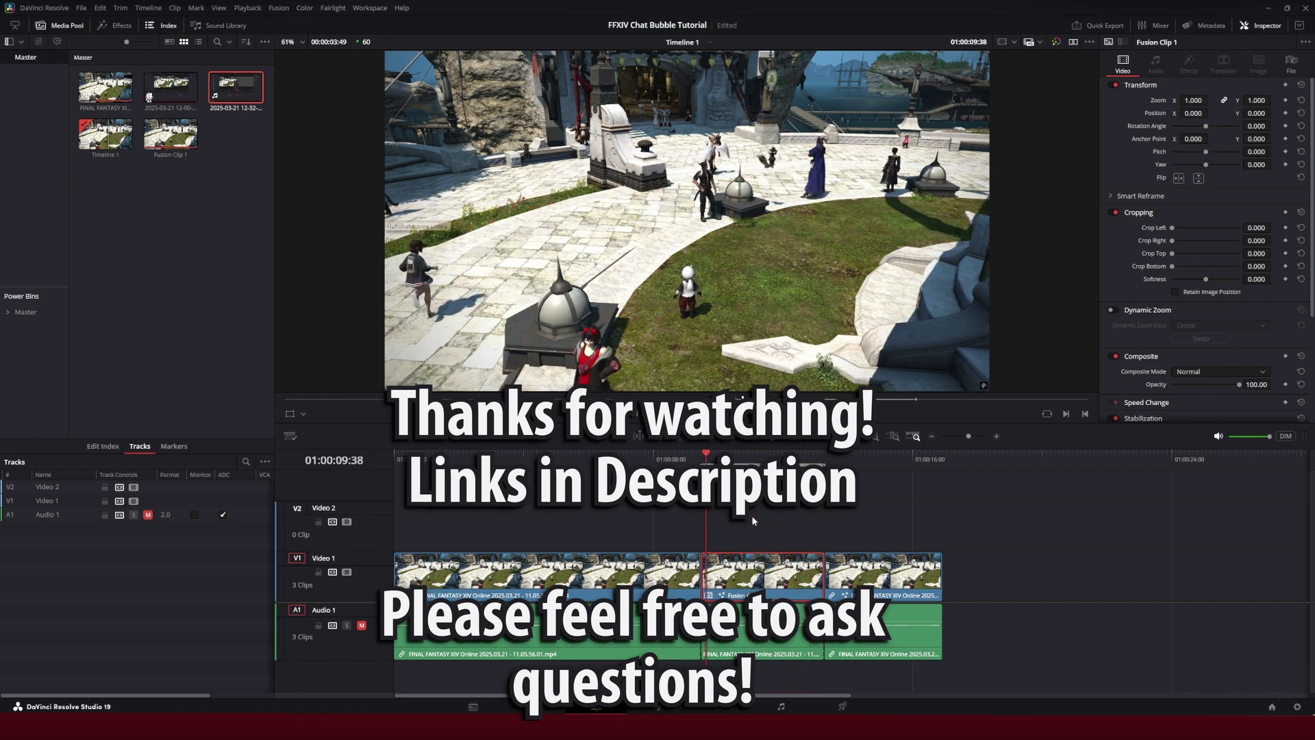
key("l")
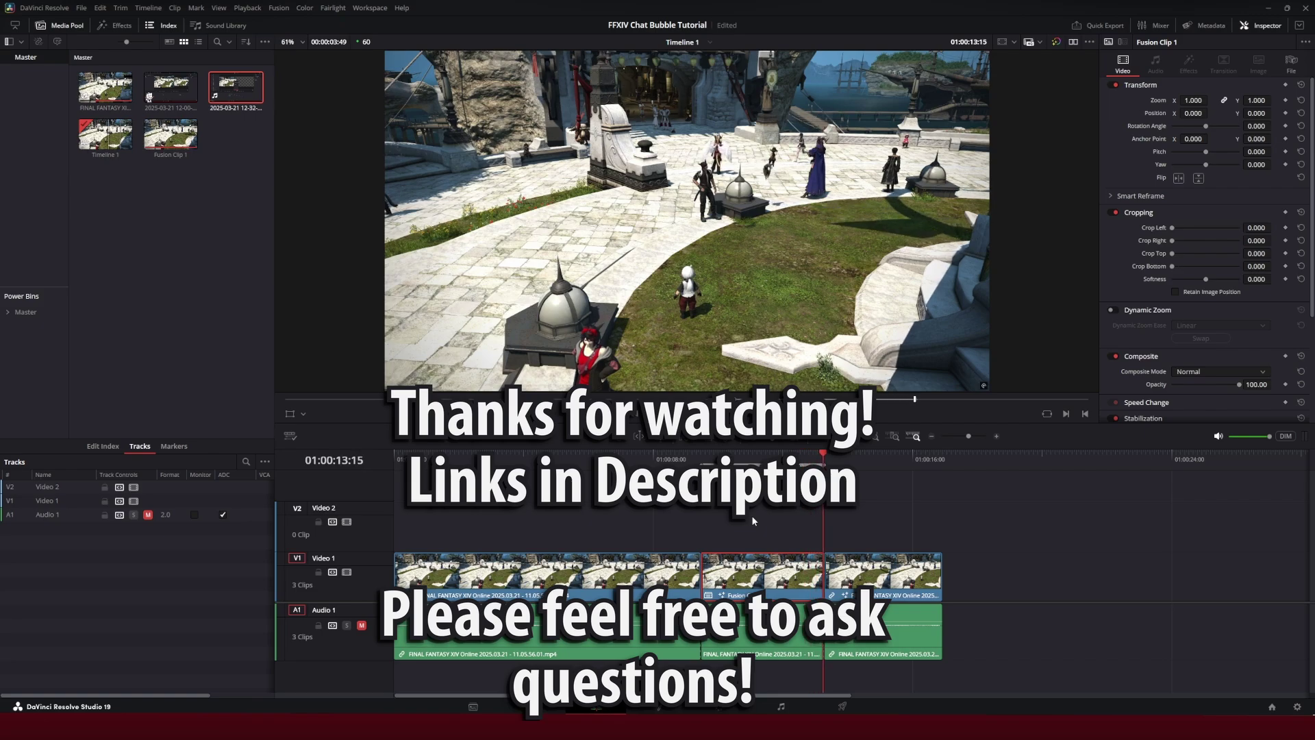
key("j")
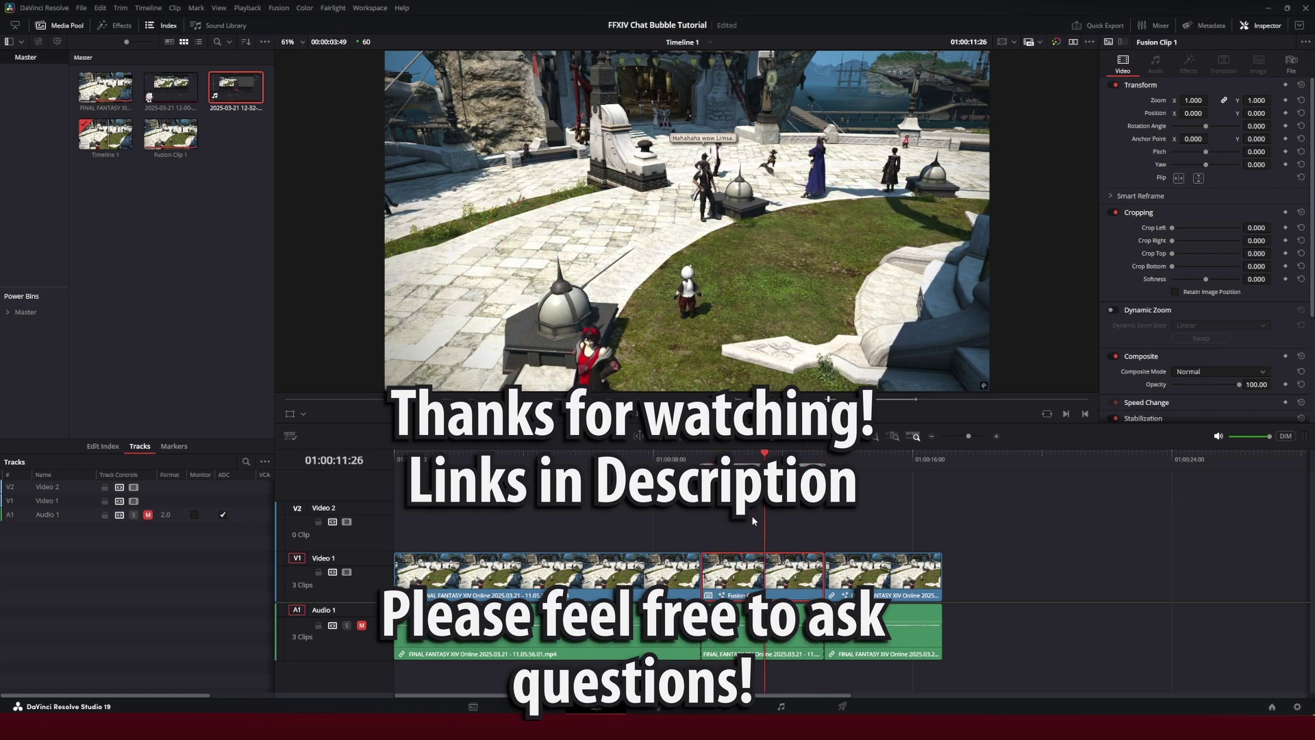